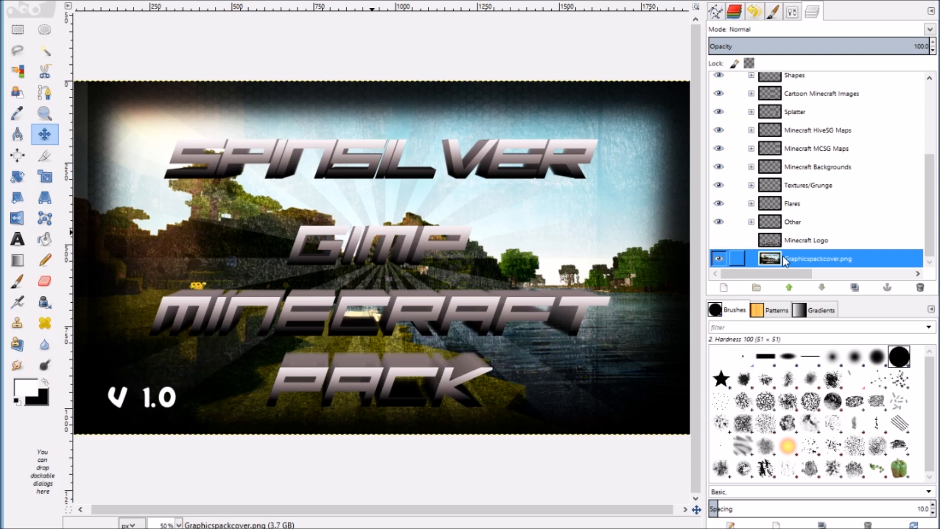
# Look through the full list of layer groups and briefly preview the Minecraft Logo layer.
pyautogui.scroll(3, 778, 220)
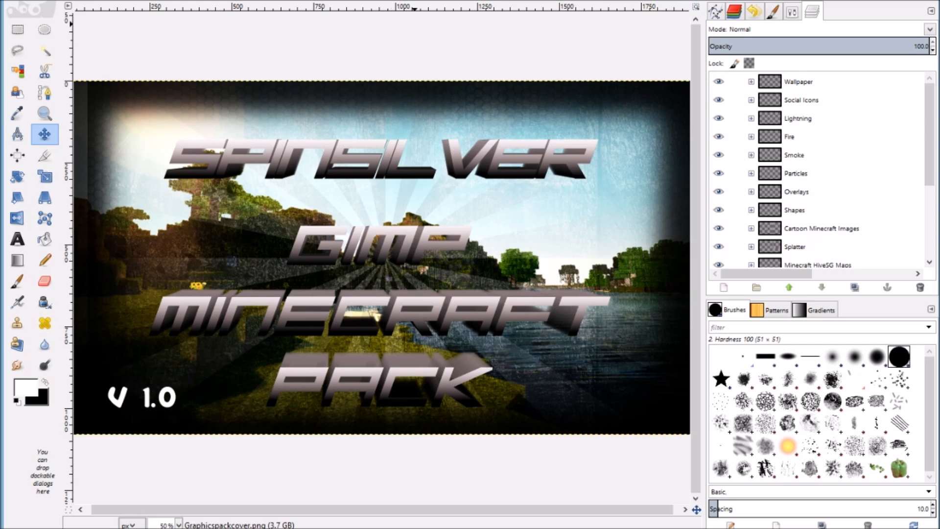
pyautogui.scroll(-4, 735, 191)
pyautogui.scroll(4, 780, 194)
pyautogui.scroll(-4, 780, 194)
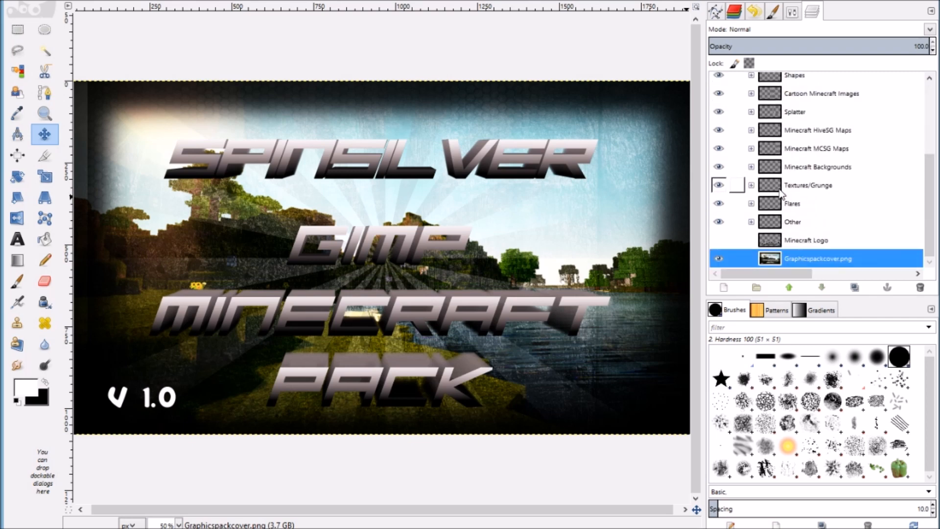
pyautogui.click(717, 240)
pyautogui.click(718, 240)
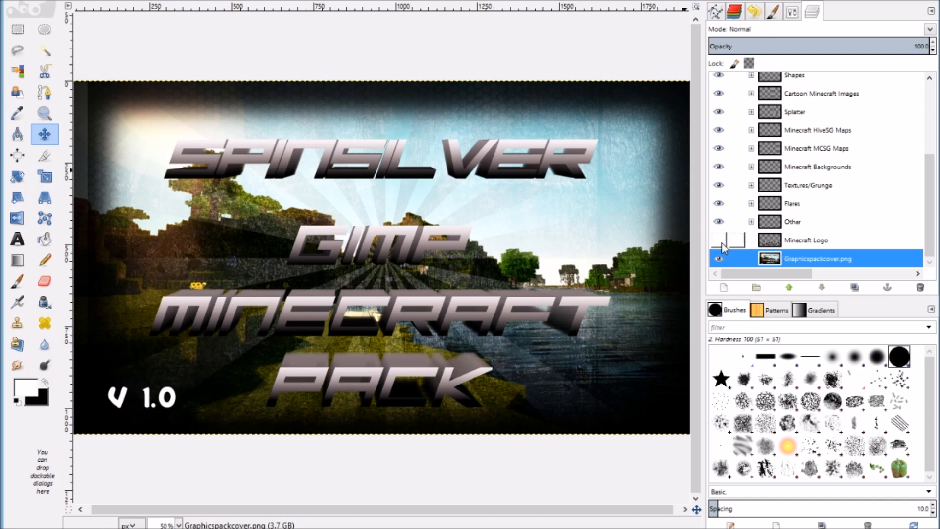
pyautogui.scroll(4, 753, 223)
pyautogui.scroll(-4, 756, 223)
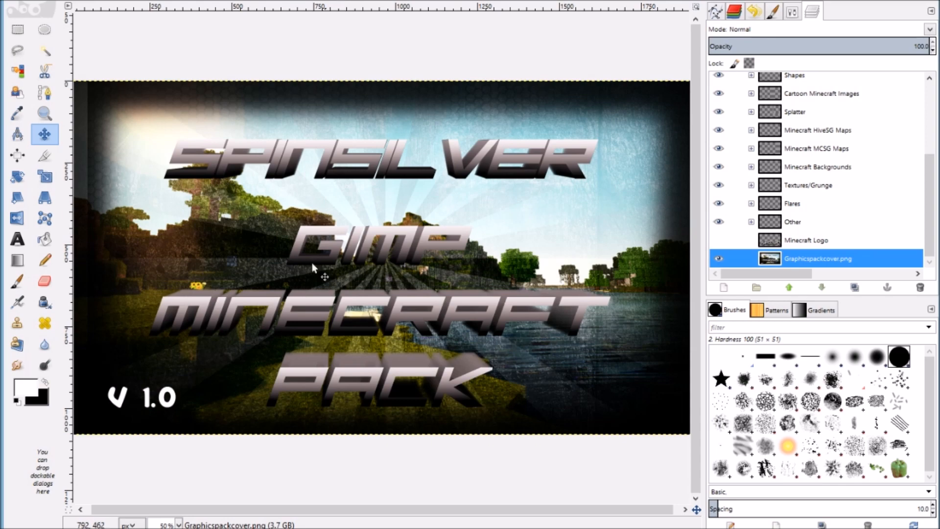
# Toggle the visibility of the Graphicspackcover.png layer to check what it contributes, leaving it shown.
pyautogui.click(723, 260)
pyautogui.click(723, 260)
pyautogui.click(724, 258)
pyautogui.click(724, 258)
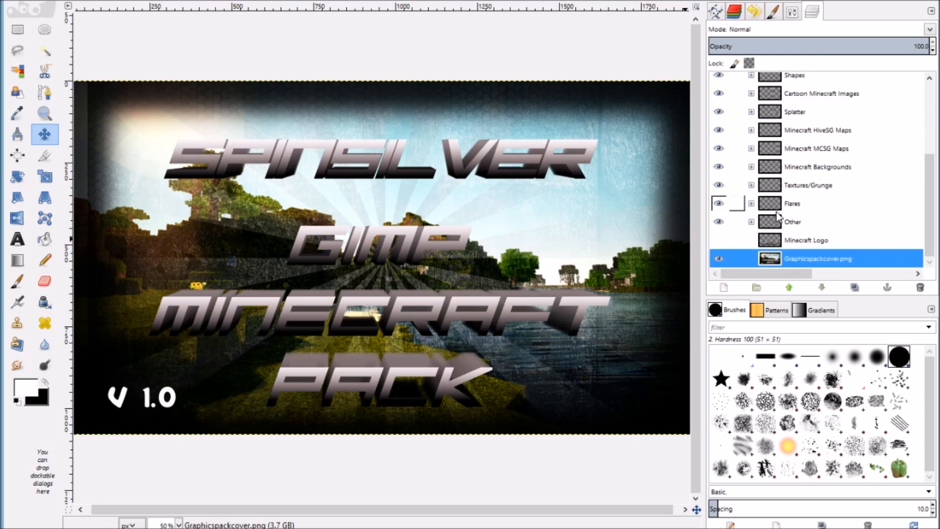
# Preview the Minecraft Logo layer over the cover image by toggling its visibility, leaving it hidden.
pyautogui.click(718, 240)
pyautogui.click(718, 240)
pyautogui.click(718, 240)
pyautogui.click(718, 240)
pyautogui.click(718, 239)
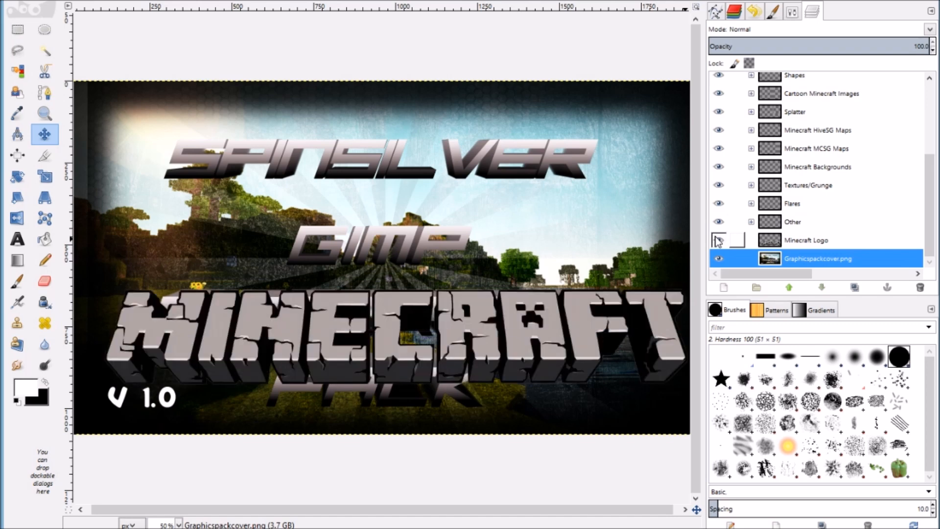
pyautogui.click(718, 240)
pyautogui.click(718, 239)
pyautogui.click(718, 240)
pyautogui.click(718, 240)
pyautogui.click(717, 240)
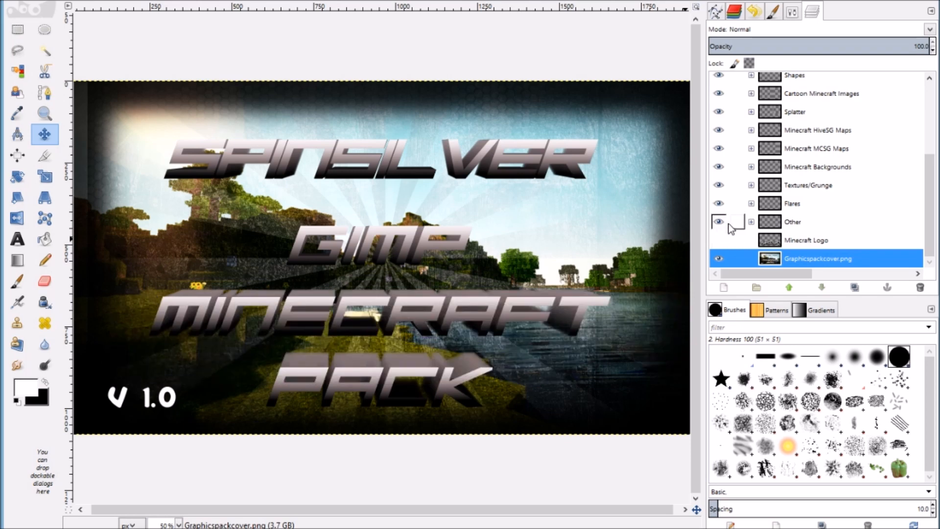
# Expand the Other layer group and preview its starburst3.png and Border layers over the cover, leaving both hidden.
pyautogui.click(751, 221)
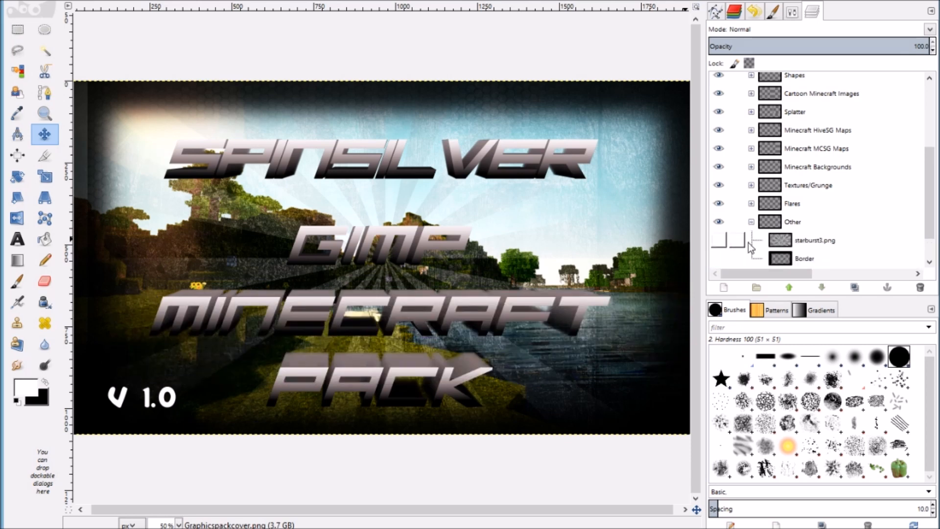
pyautogui.scroll(-1, 718, 235)
pyautogui.click(718, 211)
pyautogui.click(718, 211)
pyautogui.click(718, 230)
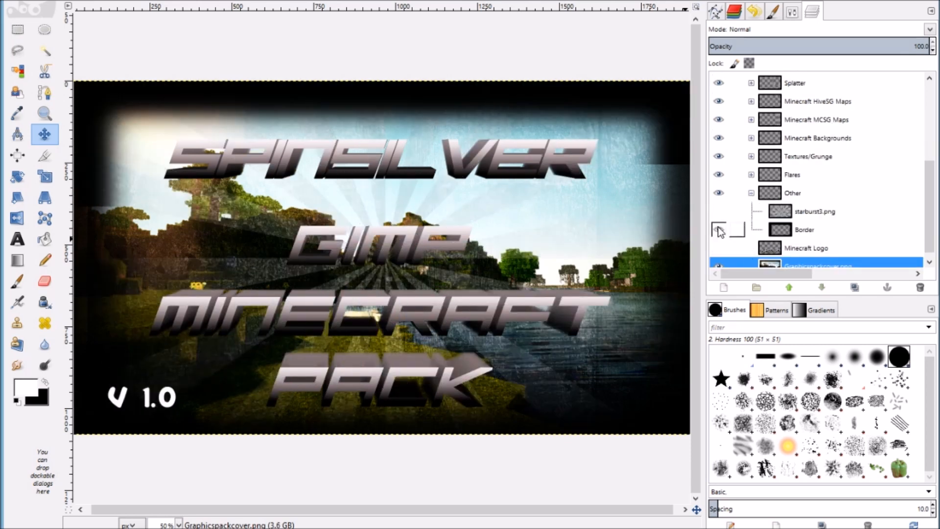
pyautogui.click(718, 218)
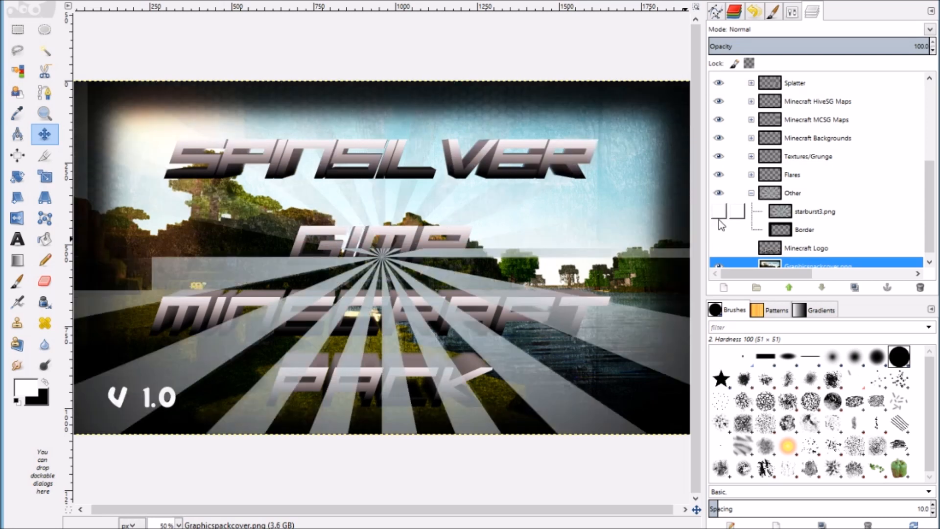
pyautogui.click(718, 218)
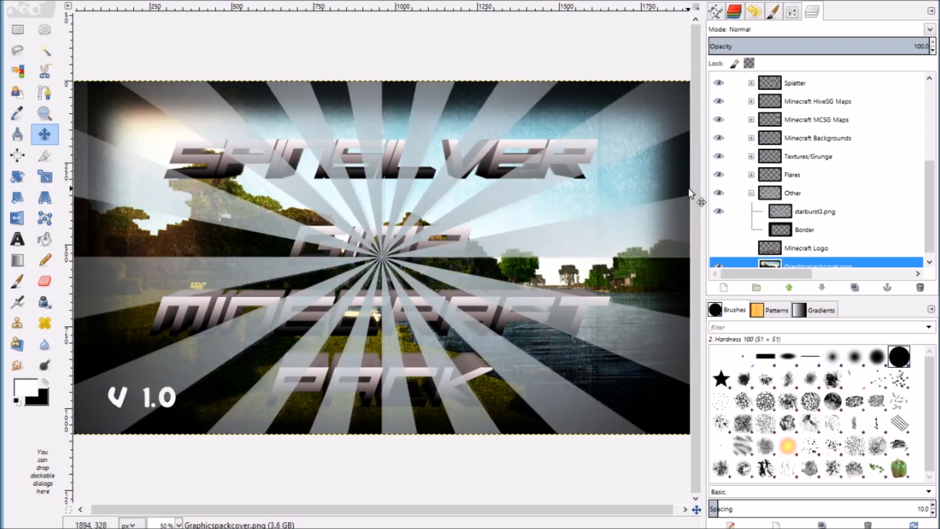
pyautogui.click(716, 213)
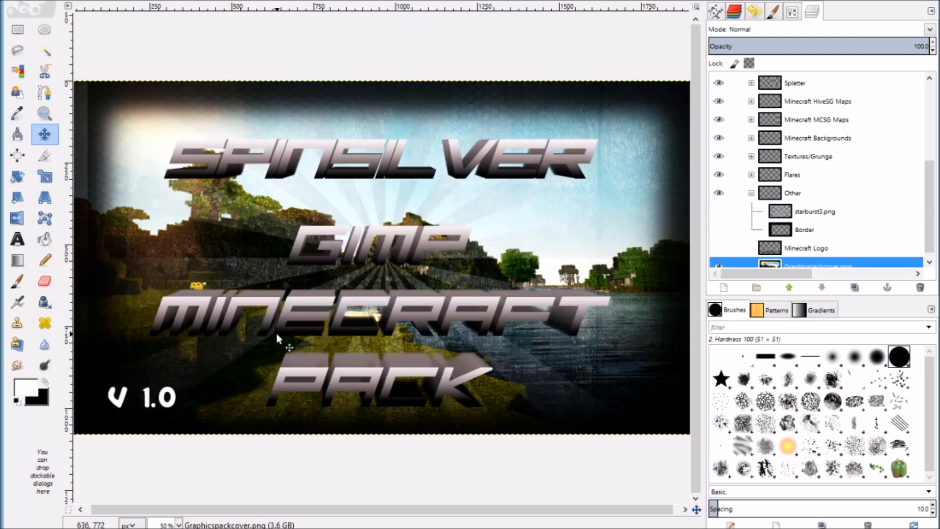
# Preview the Border layer over the cover image again, leaving it hidden.
pyautogui.click(718, 230)
pyautogui.click(719, 231)
pyautogui.click(718, 230)
pyautogui.click(718, 231)
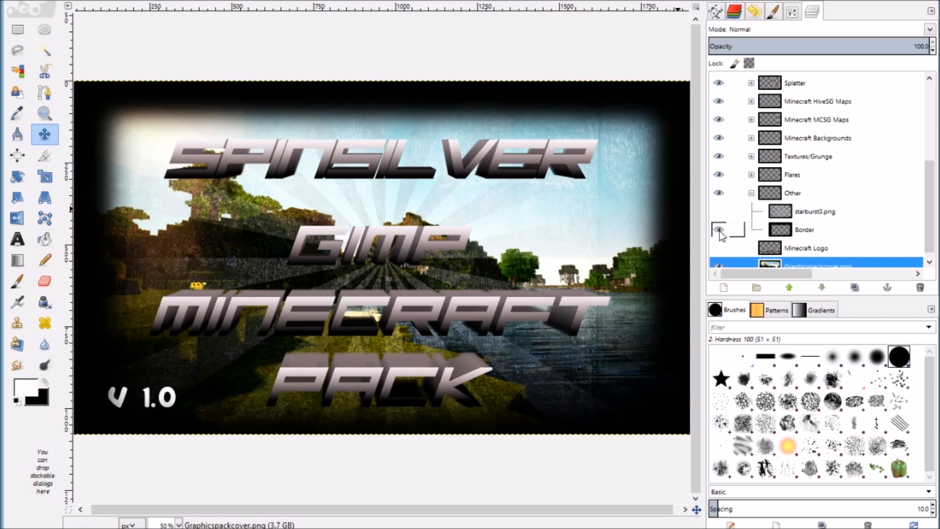
pyautogui.click(719, 230)
# Hide the Graphicspackcover.png layer and preview the Border layer alone on the transparent canvas, leaving it hidden.
pyautogui.scroll(-1, 718, 230)
pyautogui.click(718, 258)
pyautogui.click(718, 221)
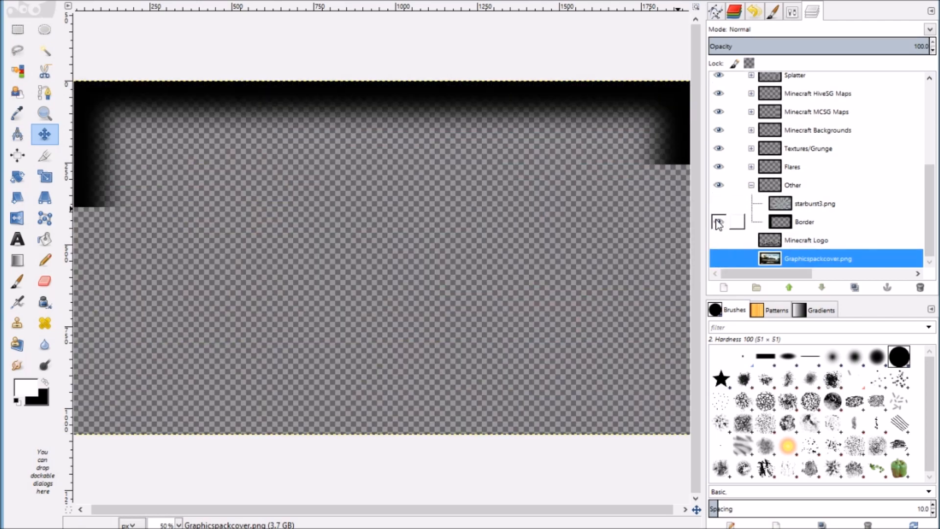
pyautogui.click(717, 222)
pyautogui.click(718, 223)
pyautogui.click(718, 224)
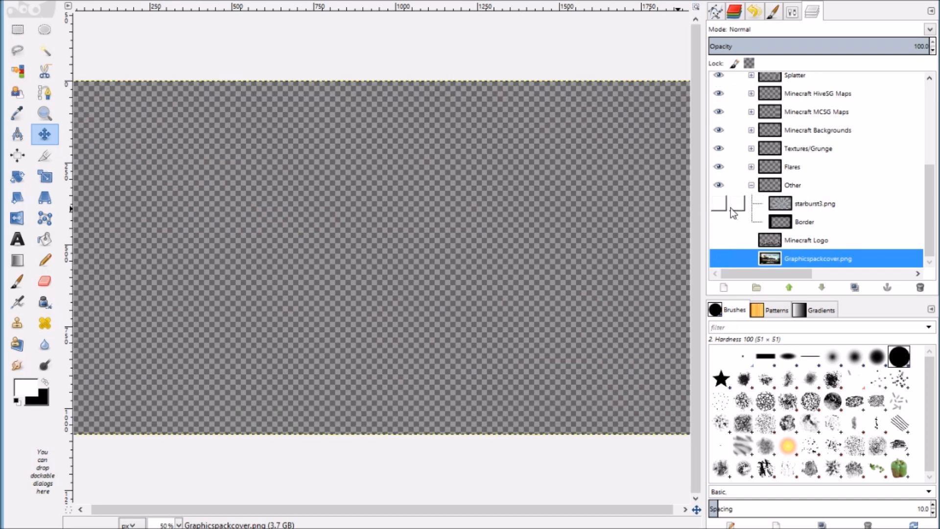
pyautogui.click(720, 225)
pyautogui.click(720, 225)
pyautogui.click(721, 224)
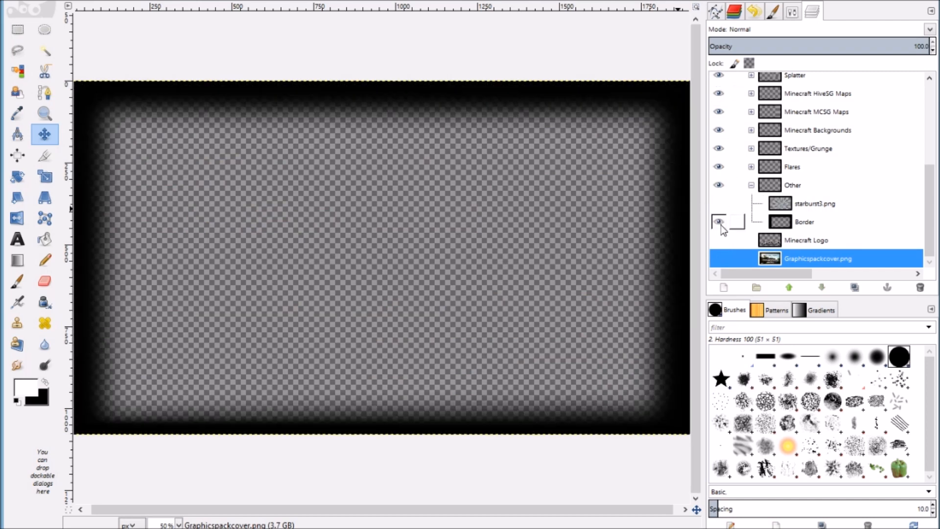
pyautogui.click(720, 225)
pyautogui.click(720, 225)
pyautogui.click(720, 225)
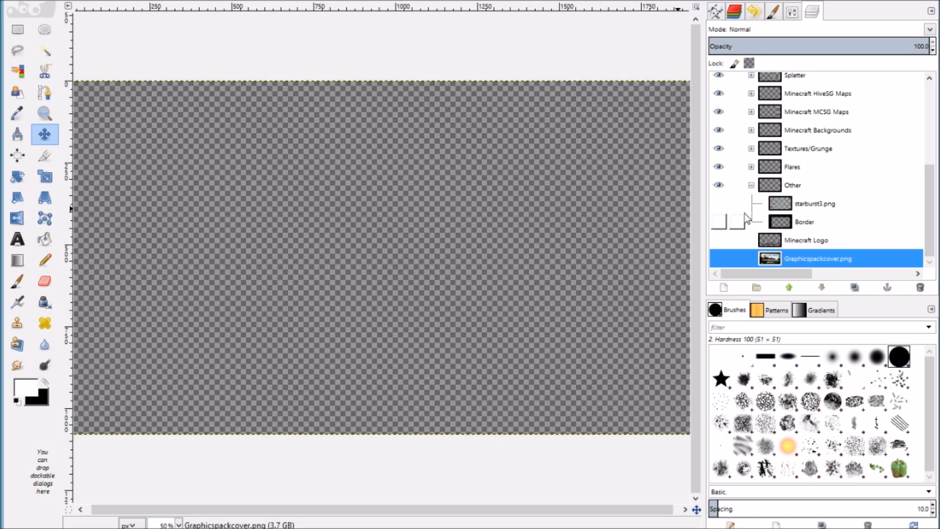
# Copy the Border layer and paste it as a new layer at the top of the layer stack.
pyautogui.click(818, 222)
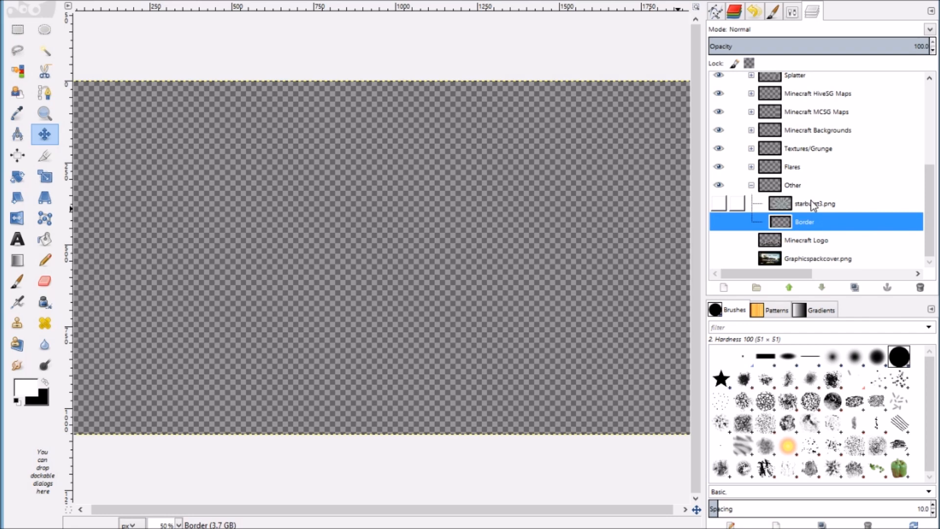
pyautogui.hotkey('ctrl', 'c')
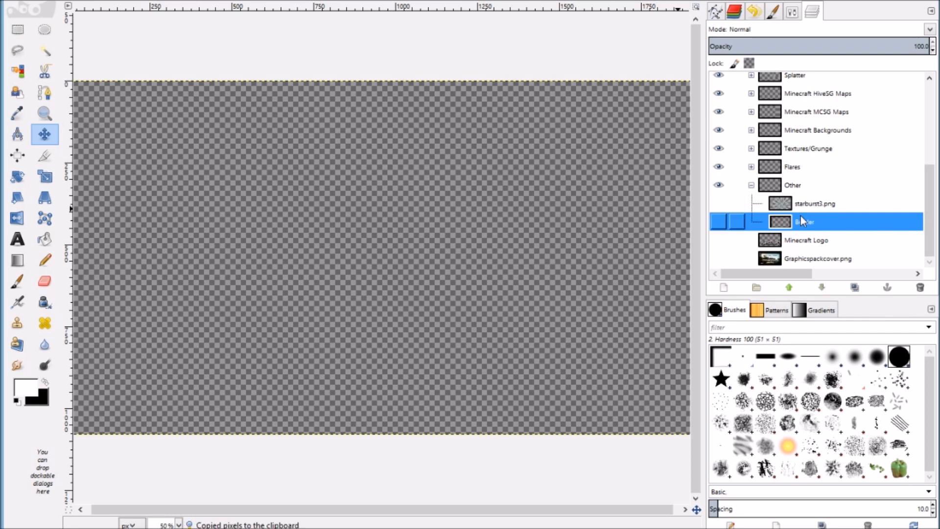
pyautogui.doubleClick(807, 222)
pyautogui.click(824, 222)
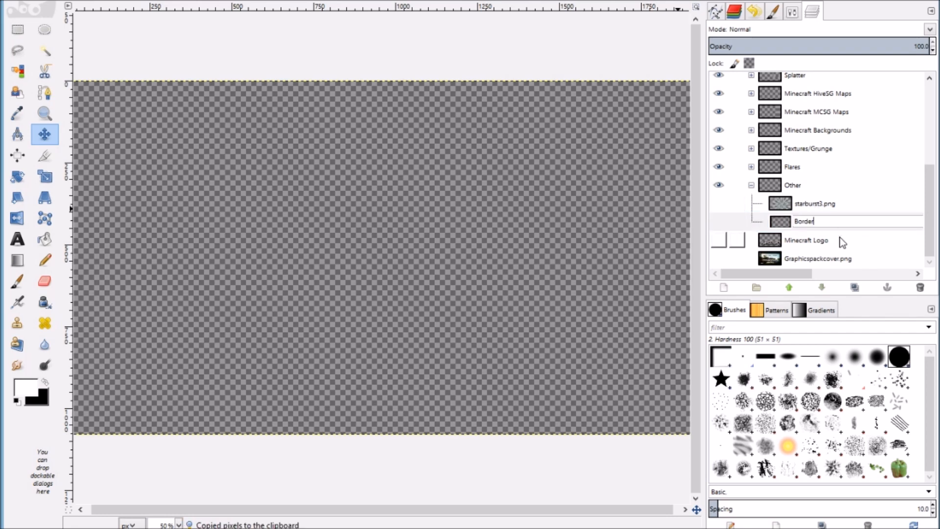
pyautogui.click(831, 220)
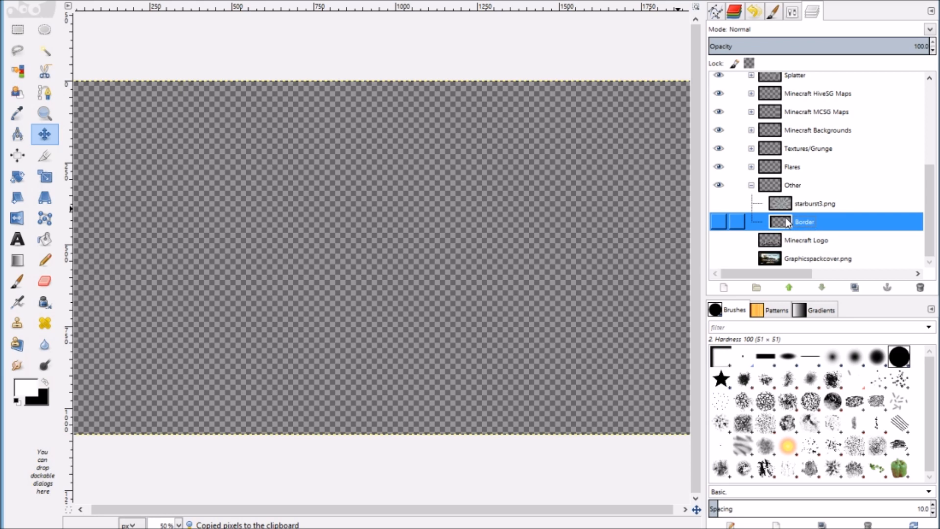
pyautogui.scroll(5, 845, 105)
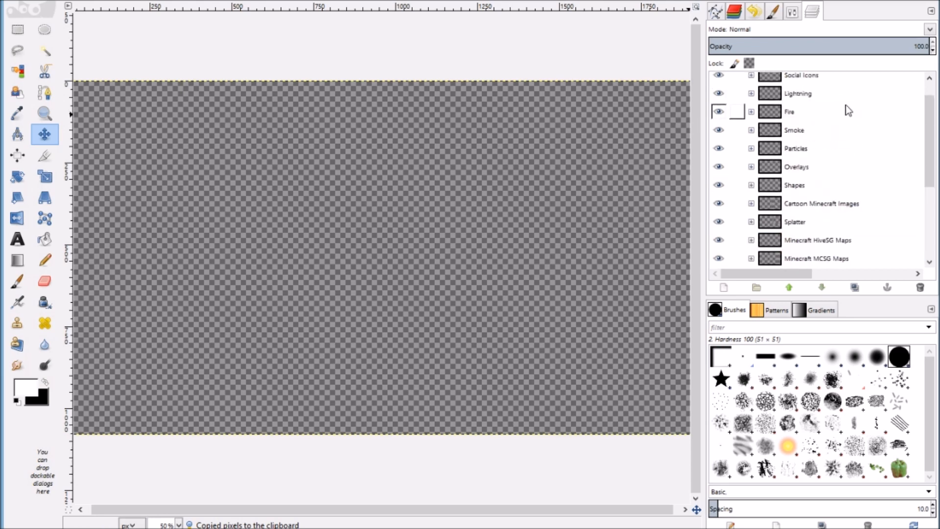
pyautogui.hotkey('ctrl', 'v')
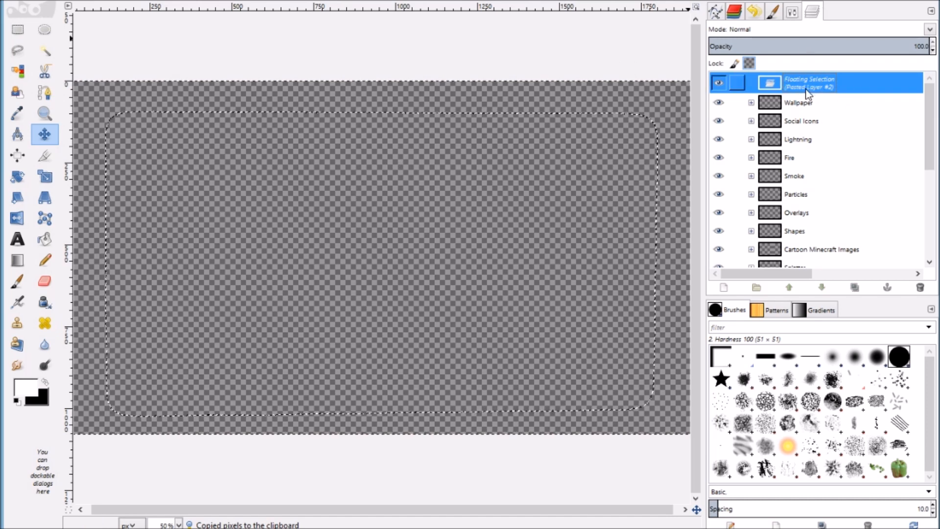
pyautogui.click(724, 289)
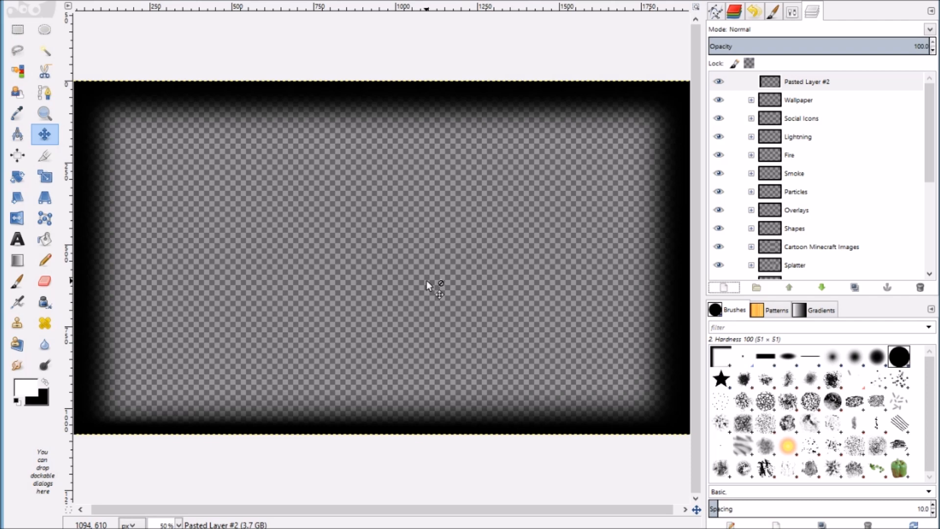
# Delete the pasted copy of the Border layer.
pyautogui.click(813, 88)
pyautogui.click(920, 287)
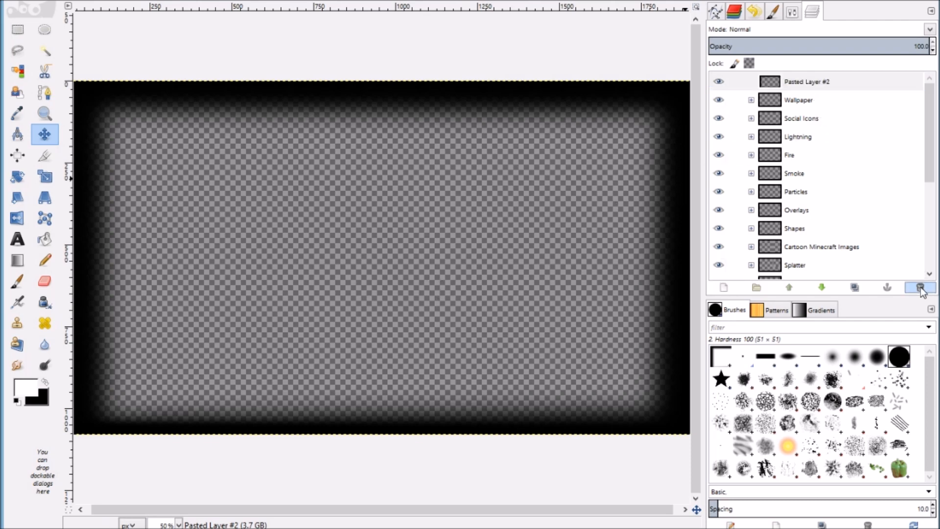
# Copy the starburst3.png layer in the Other group and paste it as a new layer.
pyautogui.click(813, 216)
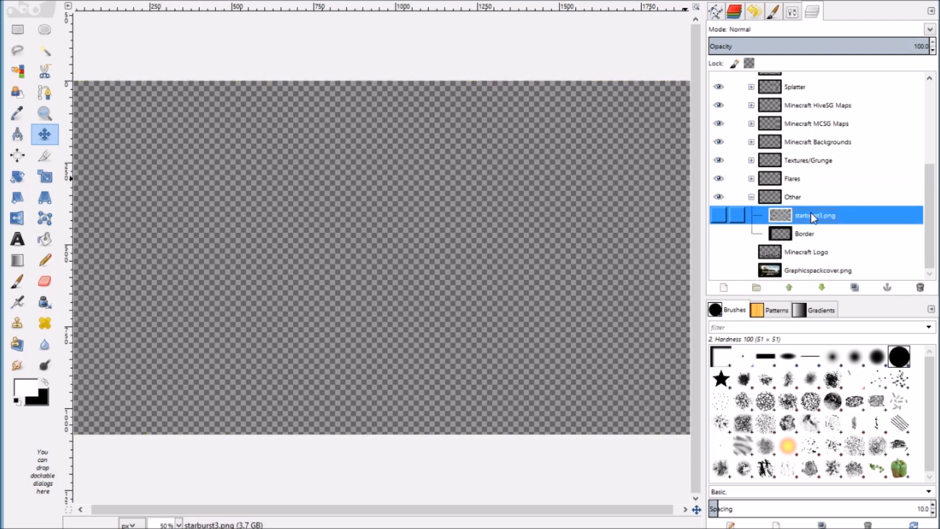
pyautogui.hotkey('ctrl', 'c')
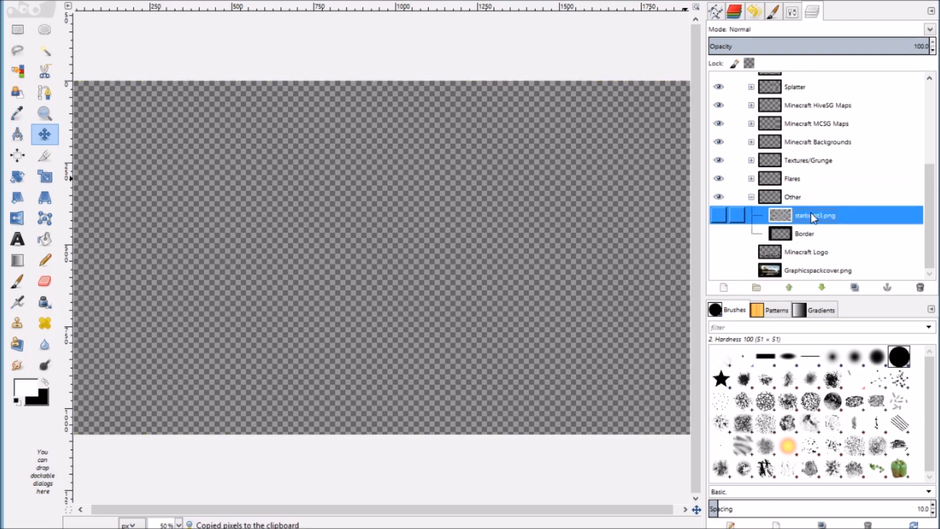
pyautogui.click(27, 2)
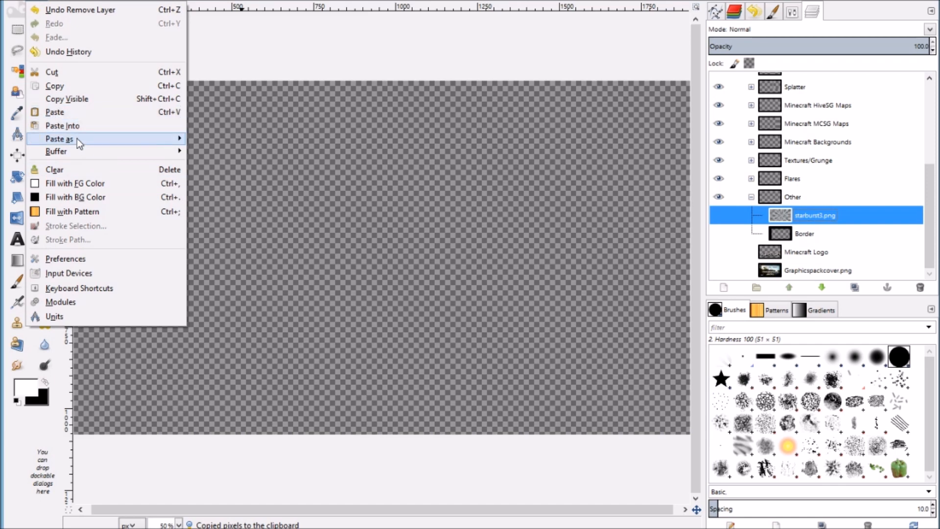
pyautogui.moveTo(77, 138)
pyautogui.click(247, 151)
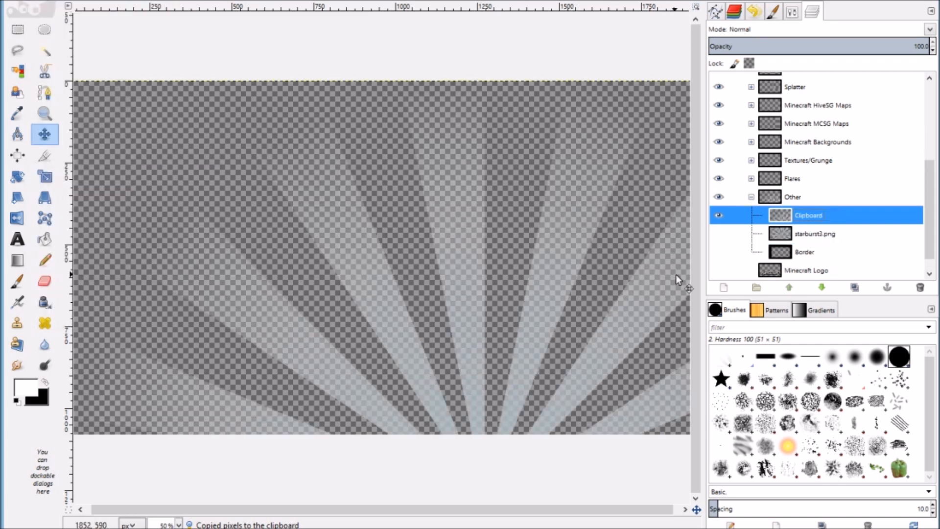
# Delete the pasted starburst layer from the Other group.
pyautogui.moveTo(523, 358); pyautogui.dragTo(493, 299)
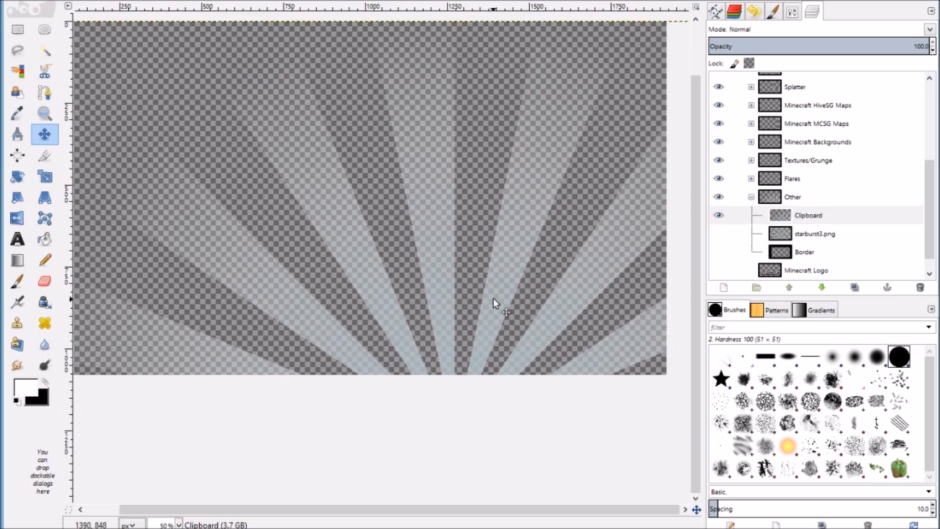
pyautogui.click(789, 217)
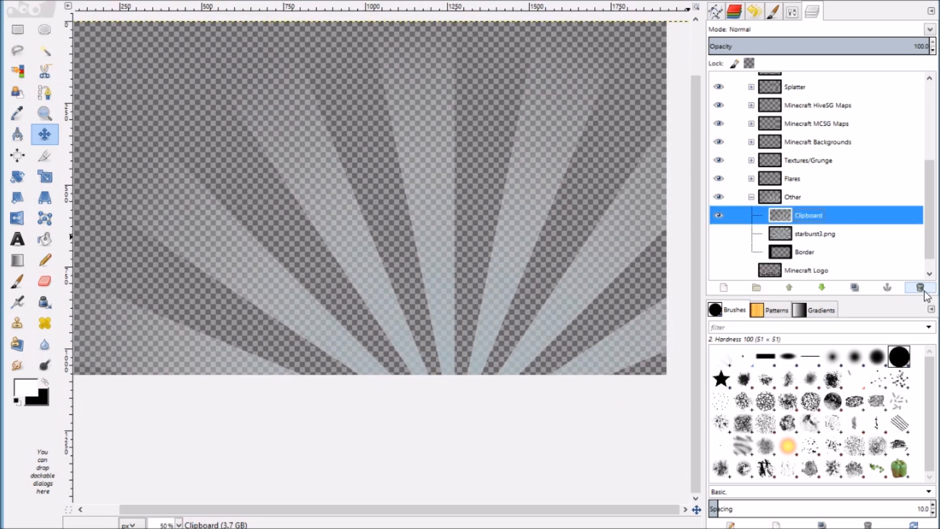
pyautogui.click(919, 287)
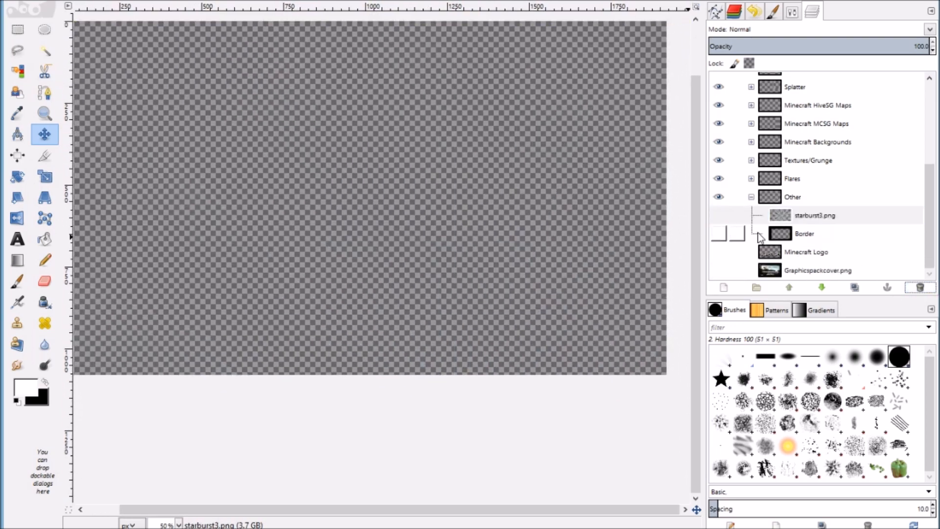
# Collapse the Other layer group and look over the remaining layer groups.
pyautogui.click(751, 198)
pyautogui.scroll(5, 794, 161)
pyautogui.scroll(-5, 791, 157)
pyautogui.scroll(5, 791, 157)
pyautogui.scroll(-5, 792, 156)
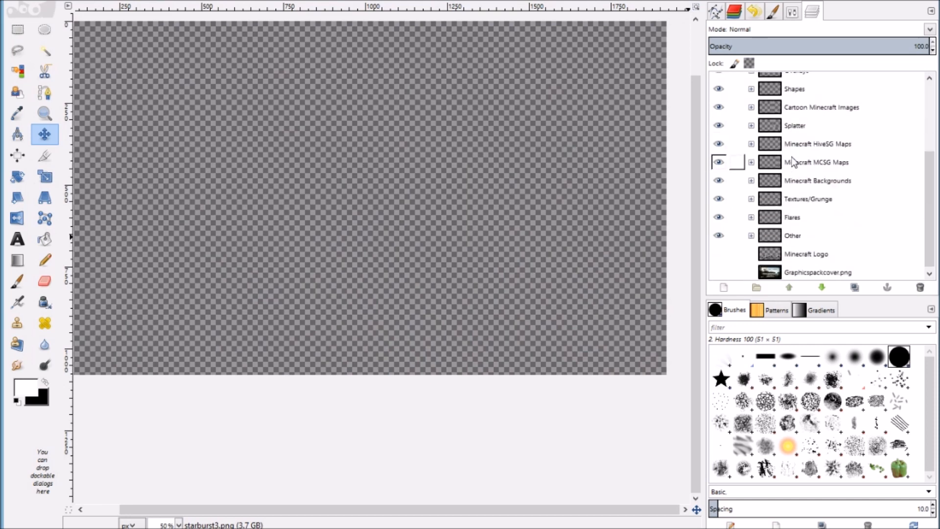
# Expand the Flares layer group, look through its flare layers and preview Flares.png, leaving it hidden.
pyautogui.click(751, 217)
pyautogui.scroll(-8, 747, 235)
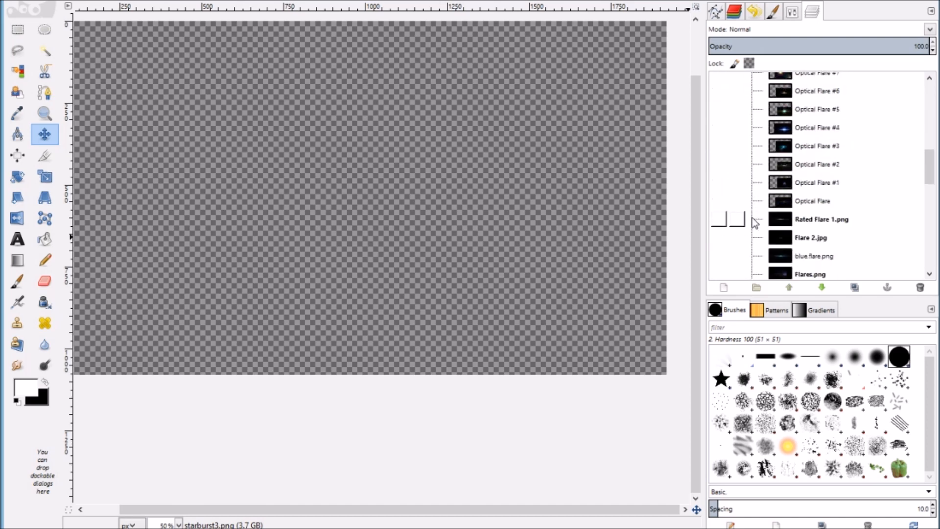
pyautogui.scroll(2, 746, 234)
pyautogui.click(724, 214)
pyautogui.click(724, 213)
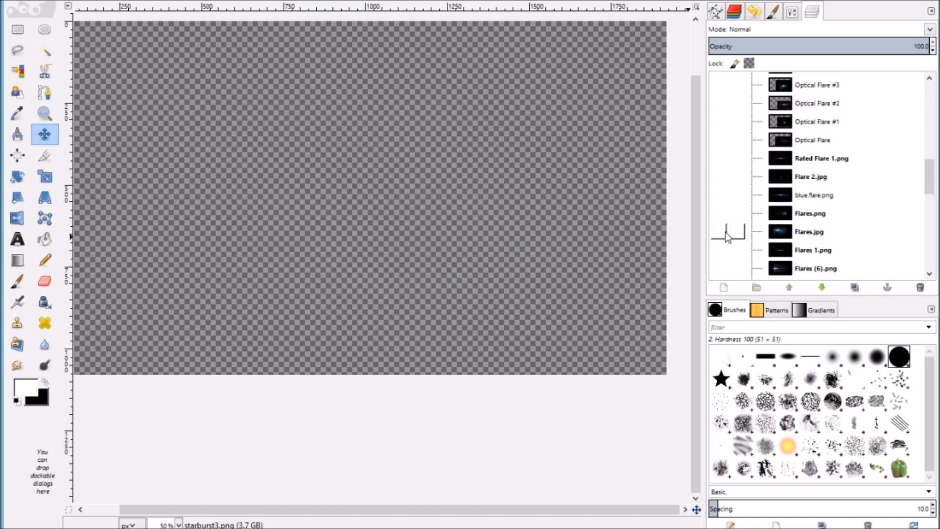
# Preview Flares.jpg, Flares.png, blue.flare.png and Flare 2.jpg one after another, hiding each layer again.
pyautogui.click(724, 232)
pyautogui.click(724, 231)
pyautogui.click(719, 213)
pyautogui.click(718, 213)
pyautogui.click(713, 201)
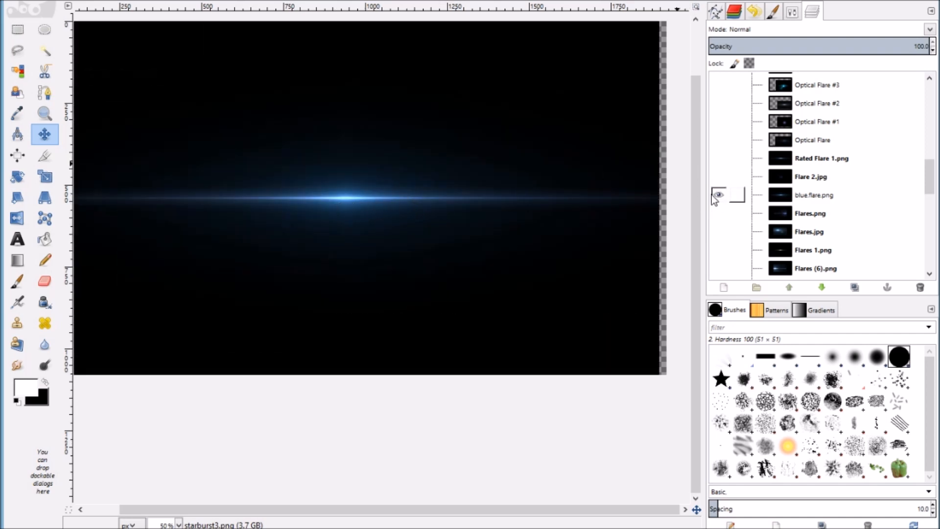
pyautogui.click(716, 198)
pyautogui.click(718, 177)
pyautogui.click(718, 177)
# Preview Rated Flare 1.png, Optical Flare and Optical Flare #1 in turn, leaving each layer hidden.
pyautogui.click(717, 158)
pyautogui.click(718, 158)
pyautogui.click(719, 140)
pyautogui.click(718, 140)
pyautogui.click(718, 121)
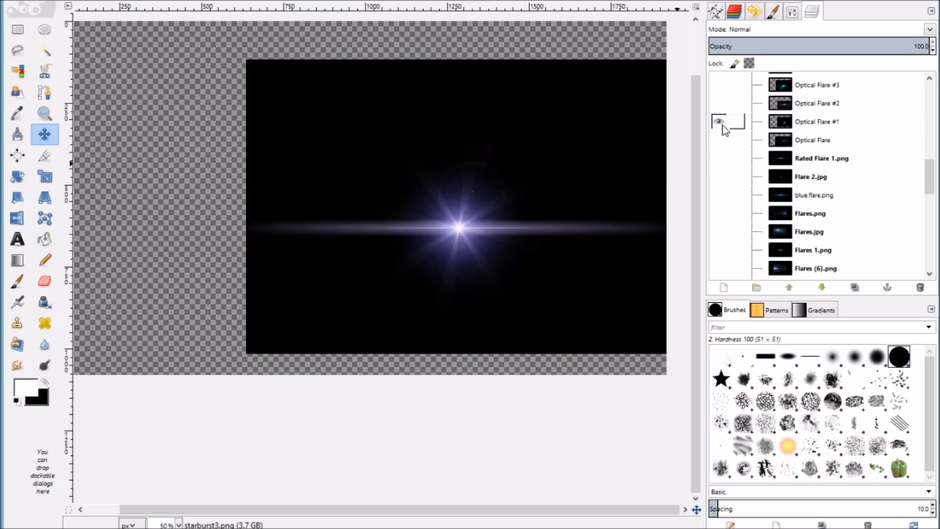
pyautogui.click(718, 122)
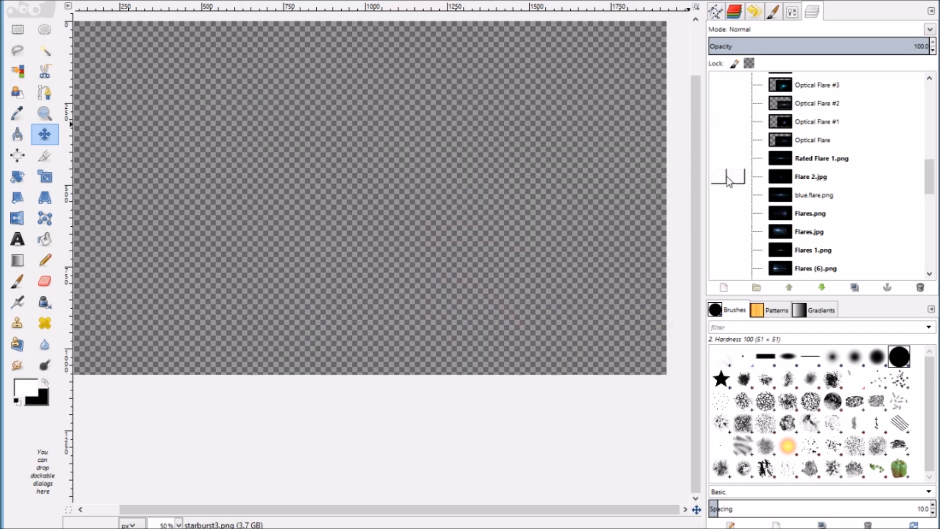
# Try to paste a copy of the Glowing Flare #2 layer into the graphics pack, and discard the floating selection.
pyautogui.scroll(6, 729, 183)
pyautogui.scroll(-2, 726, 181)
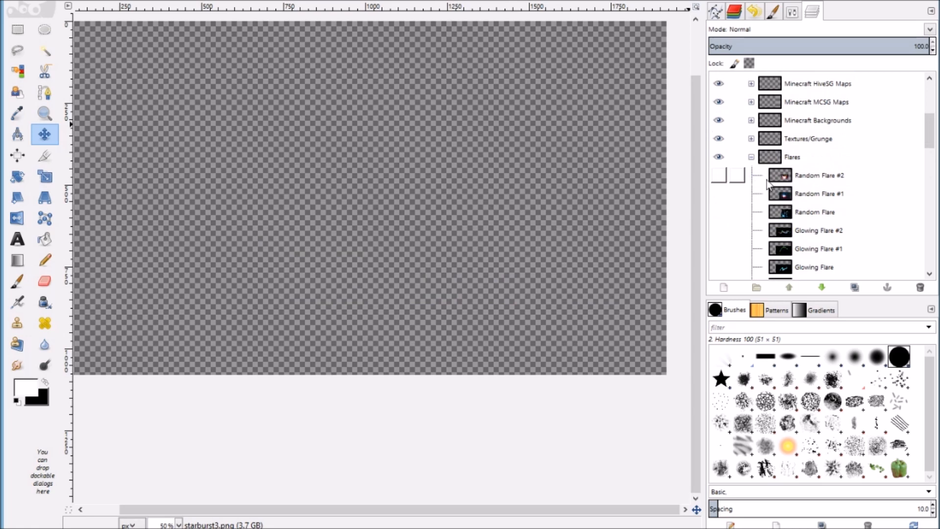
pyautogui.click(820, 215)
pyautogui.click(811, 229)
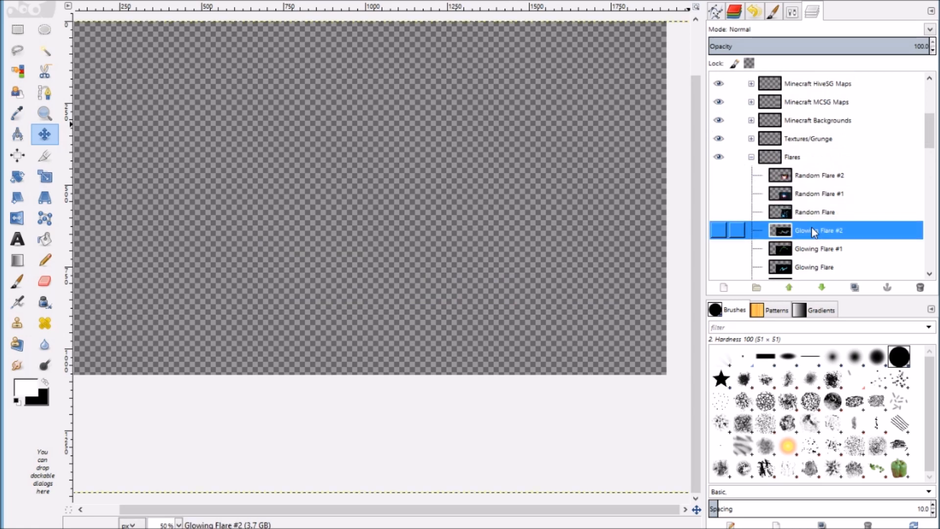
pyautogui.hotkey('ctrl', 'c')
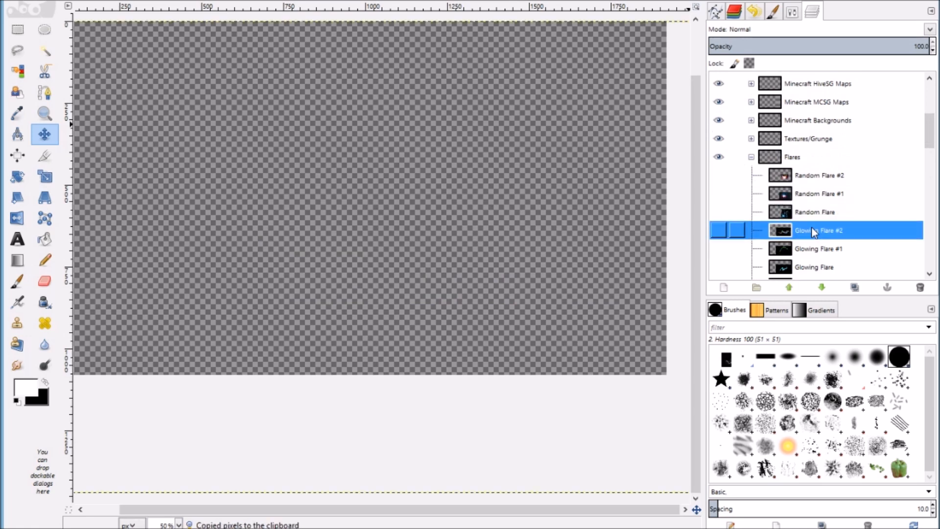
pyautogui.scroll(1, 801, 149)
pyautogui.scroll(3, 802, 149)
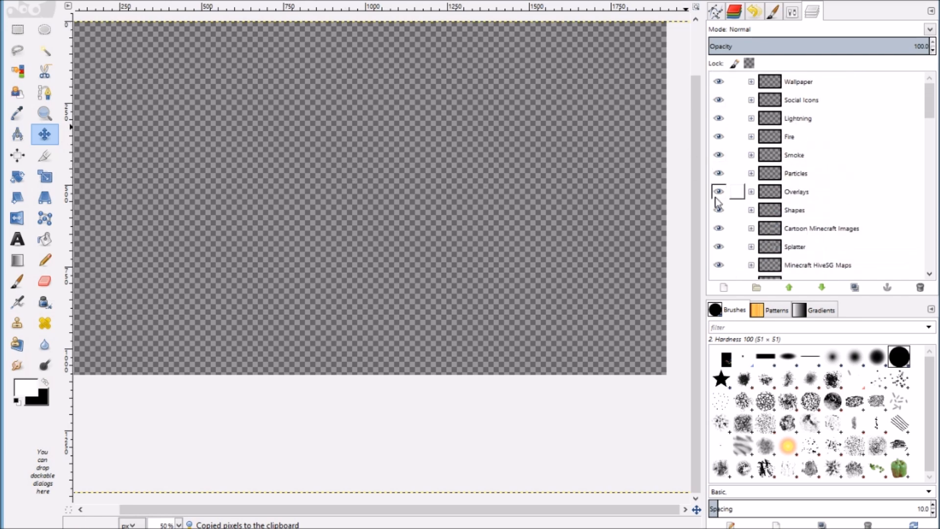
pyautogui.hotkey('ctrl', 'v')
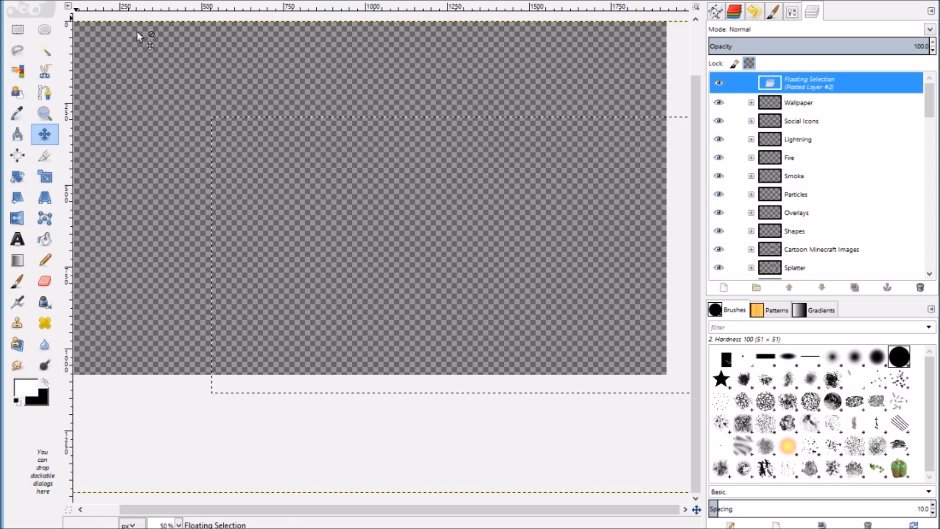
pyautogui.click(919, 287)
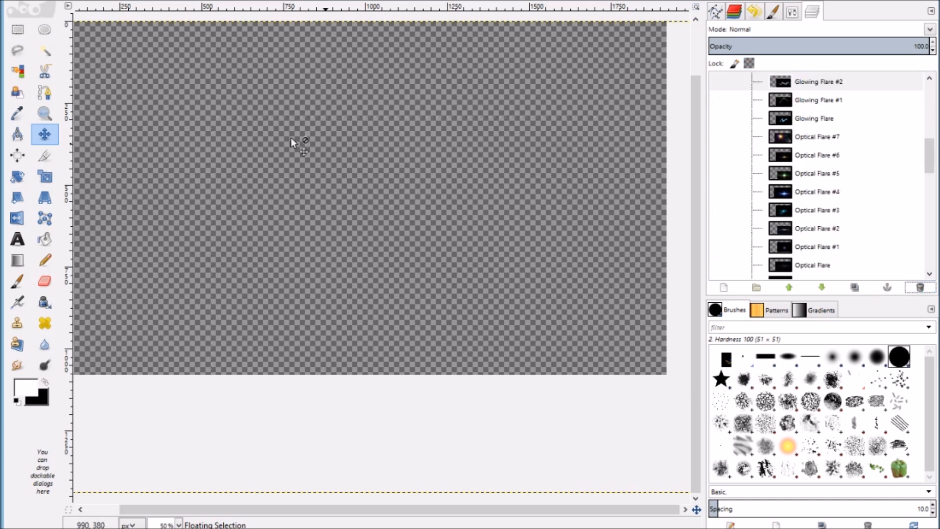
# Create a new 1920 × 1080 px image and fill its background with white.
pyautogui.click(23, 2)
pyautogui.click(29, 10)
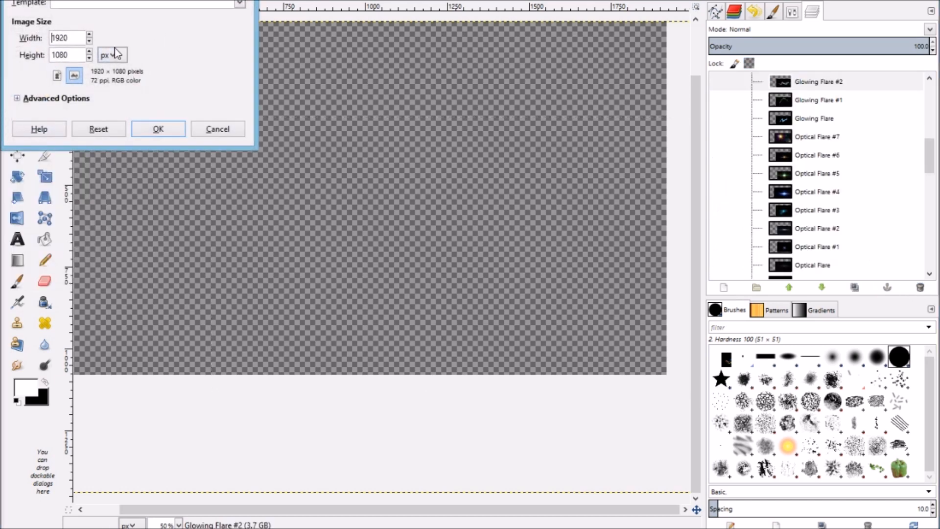
pyautogui.click(158, 128)
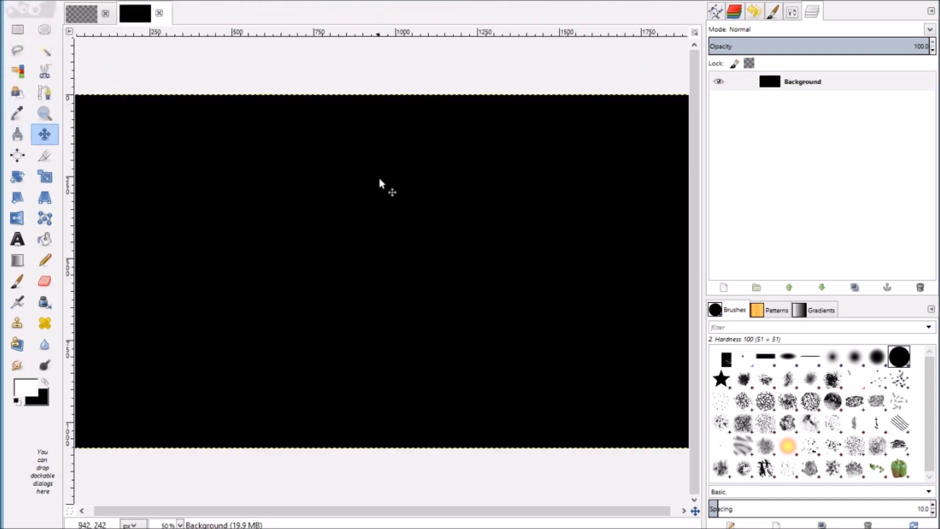
pyautogui.click(43, 238)
pyautogui.click(132, 352)
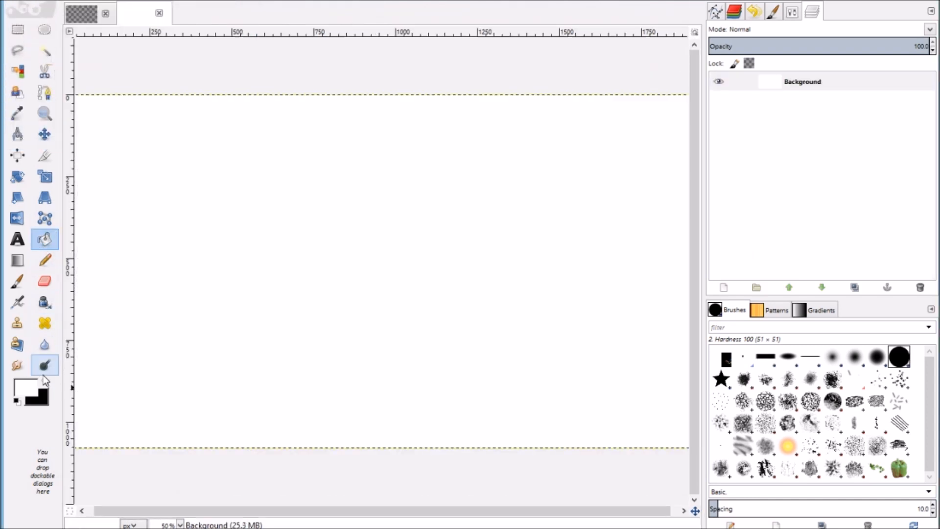
pyautogui.click(48, 386)
pyautogui.click(48, 386)
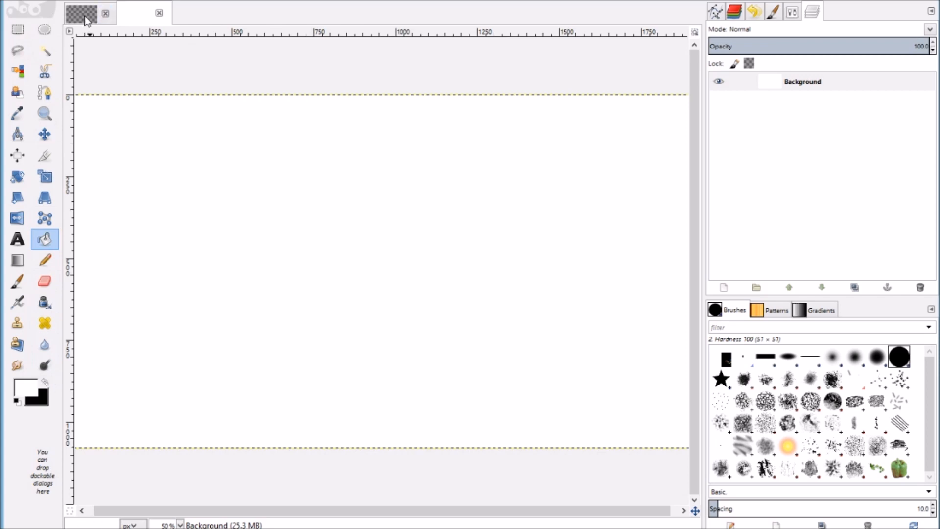
# Return to the graphics pack image and preview Glowing Flare #1 in the Flares group, leaving it hidden.
pyautogui.click(82, 15)
pyautogui.scroll(-4, 741, 230)
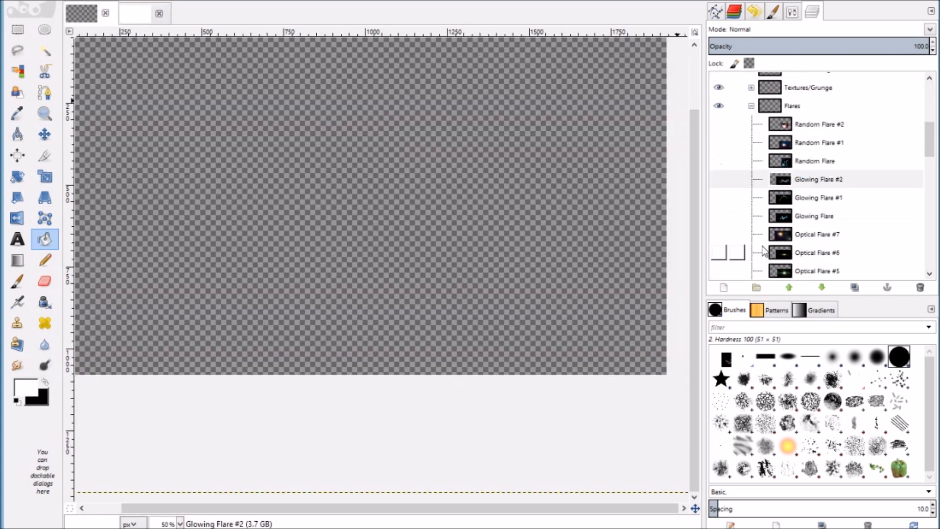
pyautogui.click(717, 197)
pyautogui.click(716, 197)
pyautogui.click(724, 201)
pyautogui.click(724, 201)
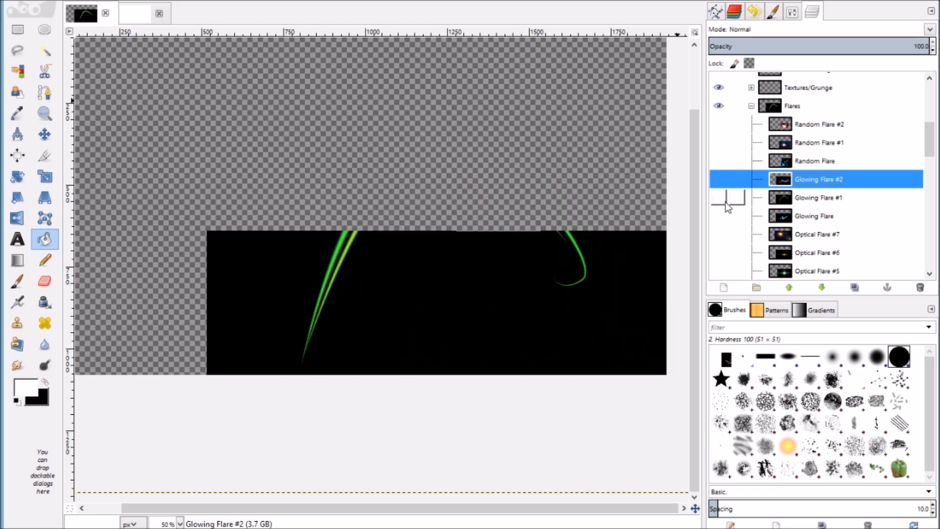
# Show the Optical Flare #6 layer in the Flares group and copy it.
pyautogui.scroll(-5, 784, 220)
pyautogui.scroll(2, 744, 186)
pyautogui.click(718, 161)
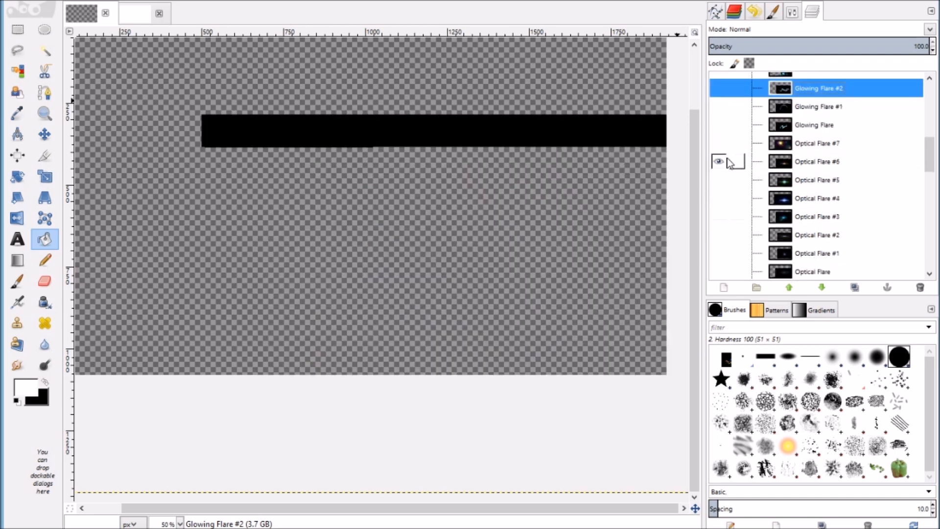
pyautogui.click(727, 158)
pyautogui.click(727, 158)
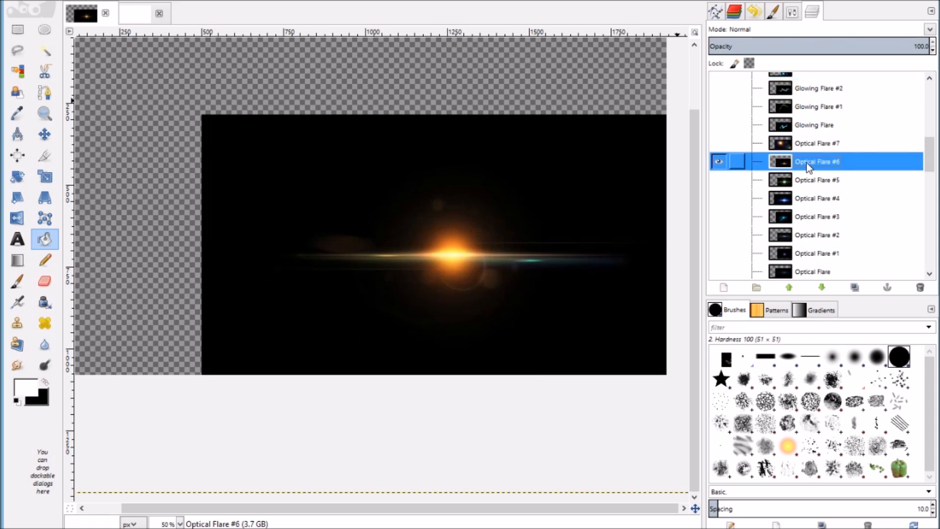
pyautogui.hotkey('ctrl', 'c')
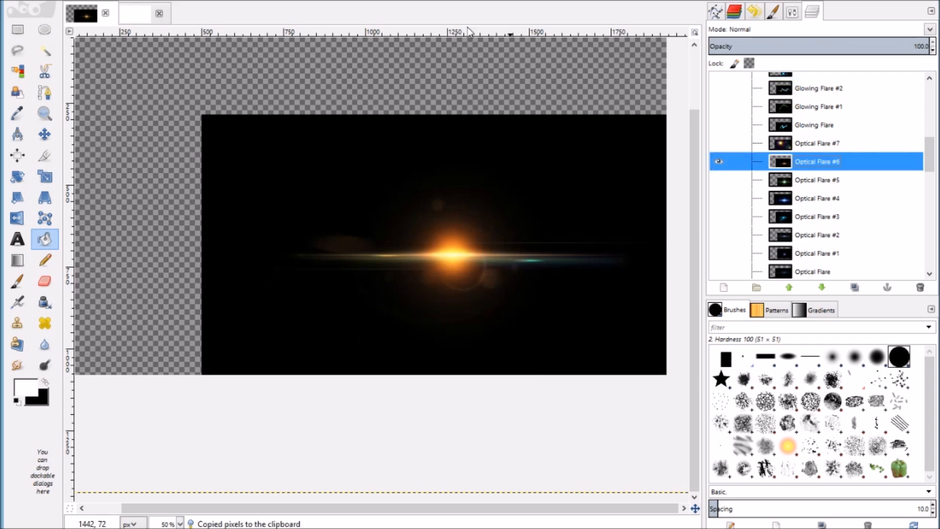
# Paste the copied flare into the white image and turn the floating selection into a new layer.
pyautogui.click(138, 19)
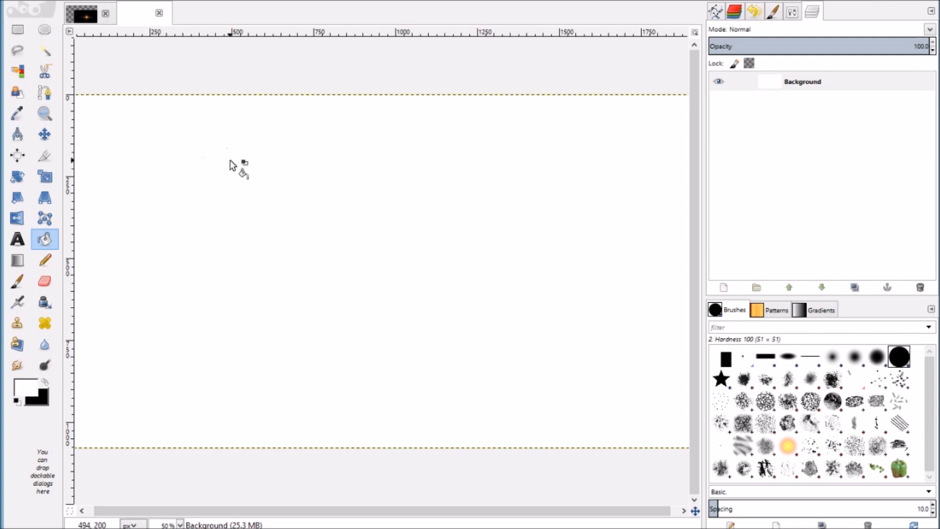
pyautogui.hotkey('ctrl', 'v')
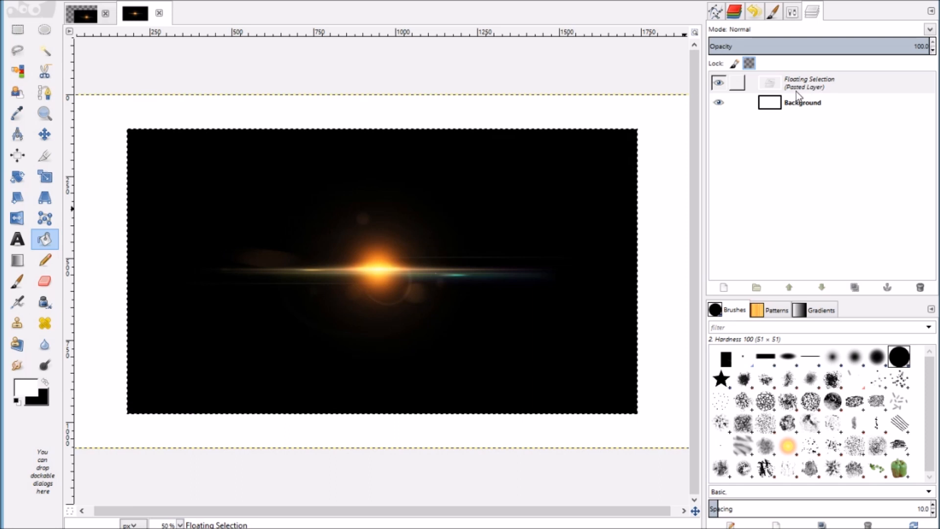
pyautogui.click(723, 288)
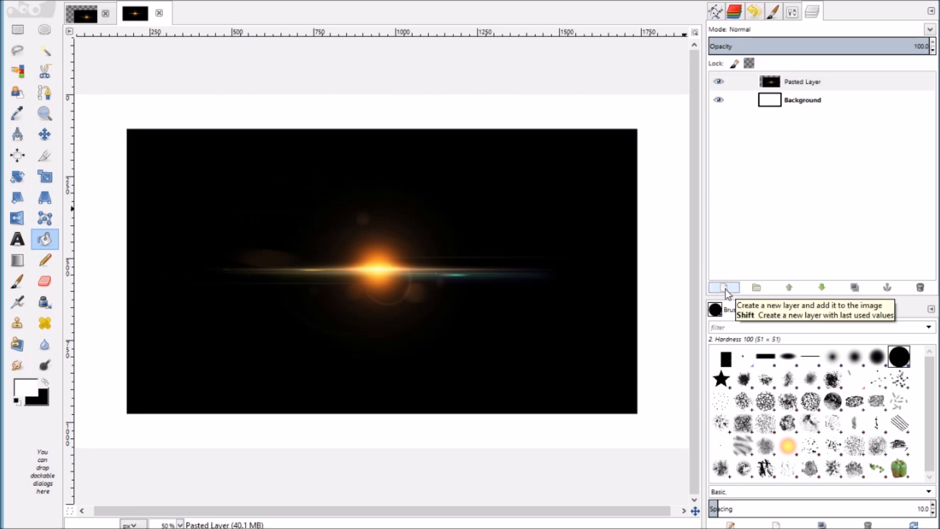
# Set the pasted flare layer's blend mode to Screen.
pyautogui.click(835, 74)
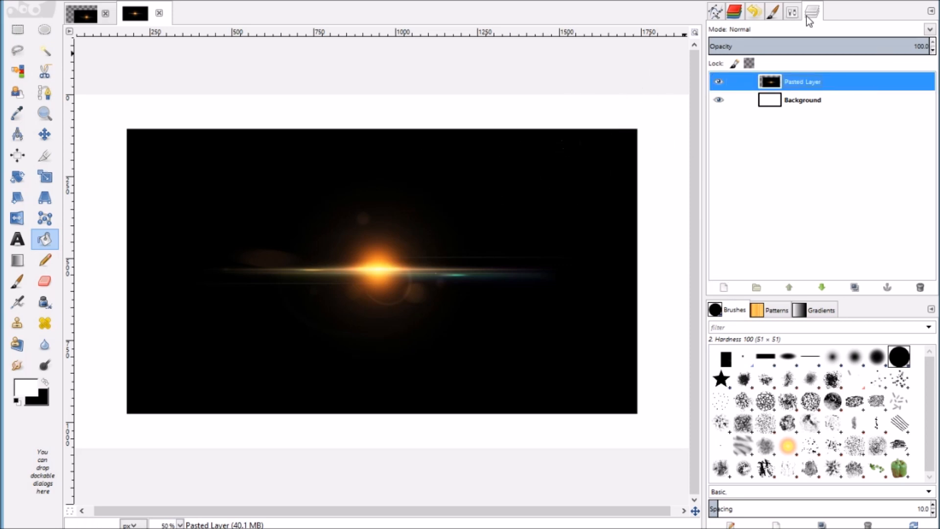
pyautogui.click(929, 30)
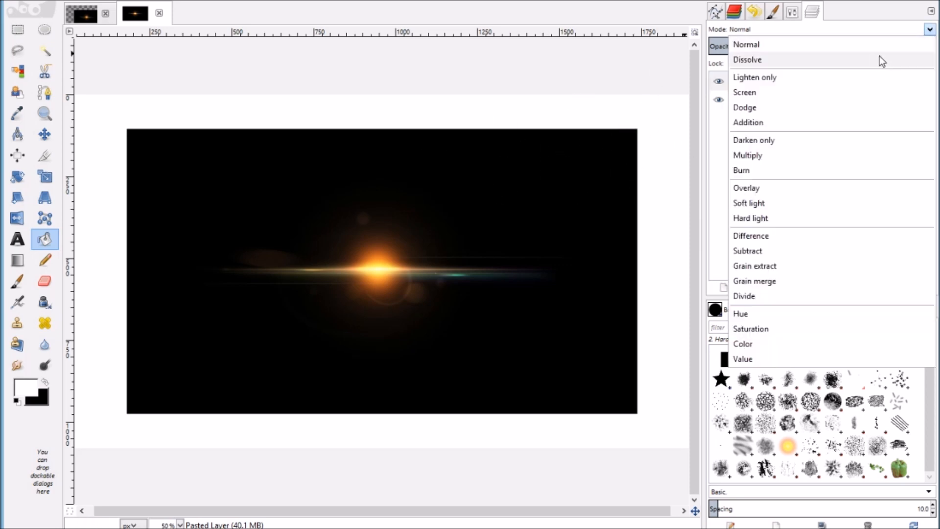
pyautogui.click(766, 93)
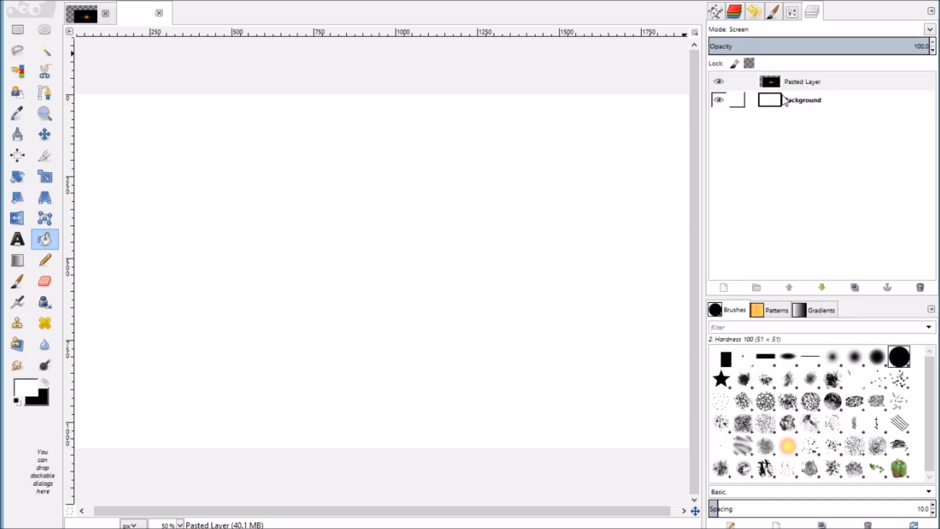
pyautogui.click(723, 88)
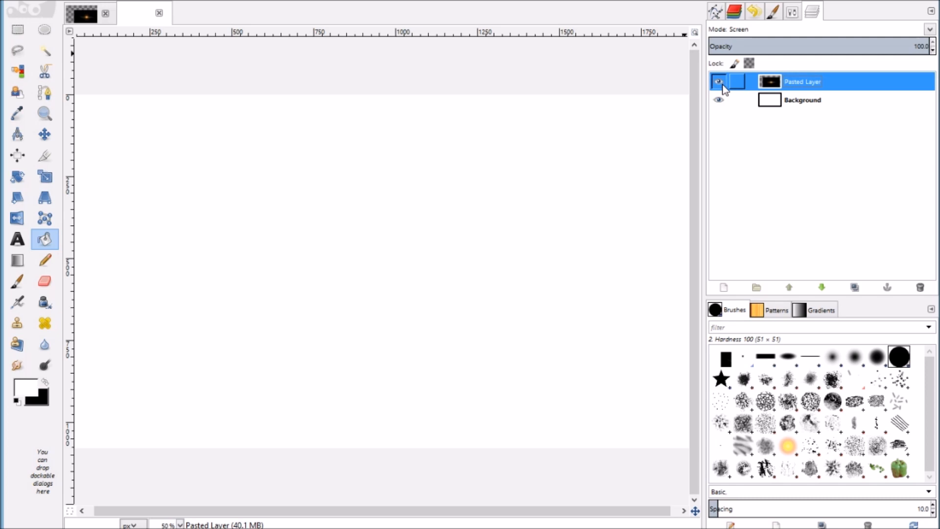
# Expand the Minecraft Backgrounds group in the graphics pack image and copy its Screenshot (64).png layer.
pyautogui.click(82, 13)
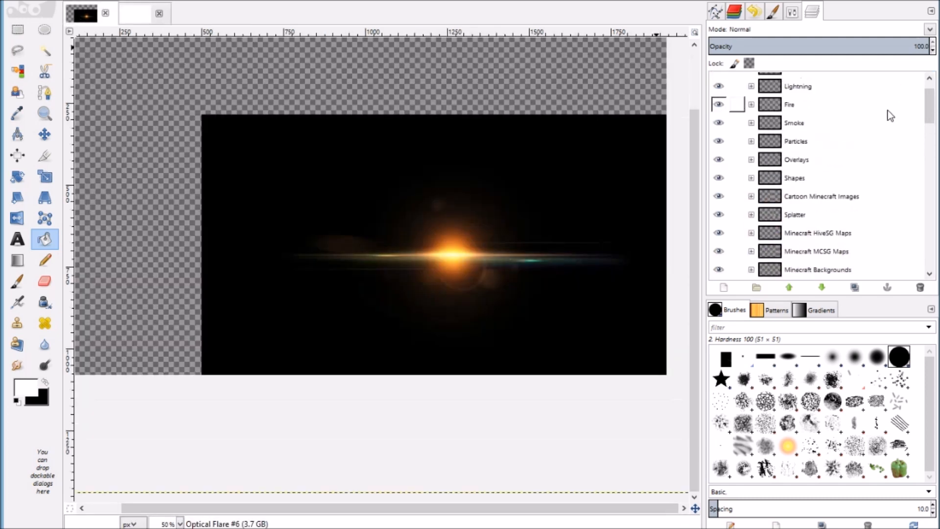
pyautogui.scroll(2, 890, 116)
pyautogui.scroll(-5, 803, 145)
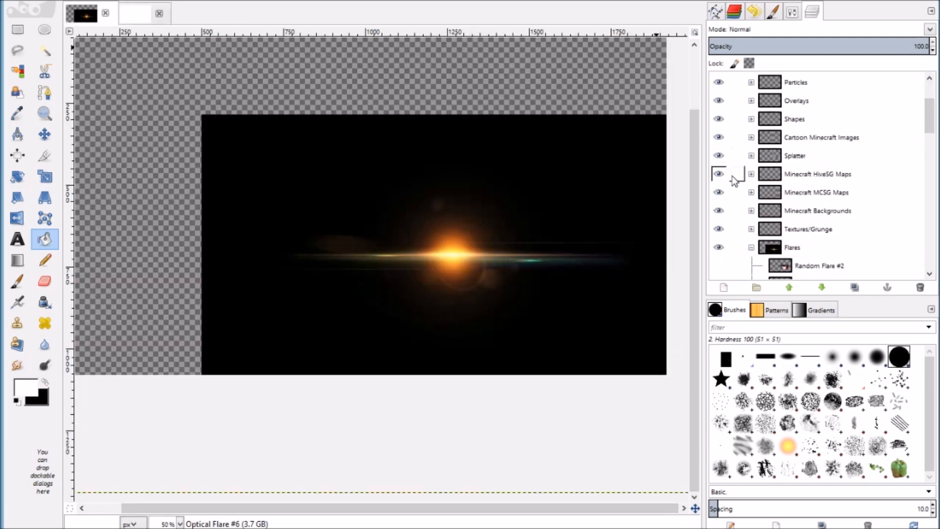
pyautogui.click(751, 211)
pyautogui.click(814, 228)
pyautogui.hotkey('ctrl', 'c')
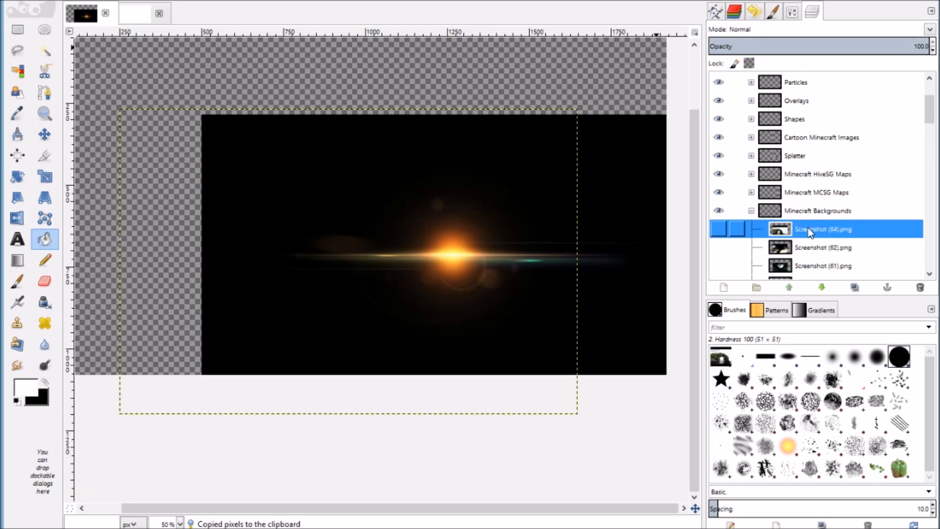
# Paste the background screenshot into the white image as a new layer and raise the flare layer above it.
pyautogui.click(124, 19)
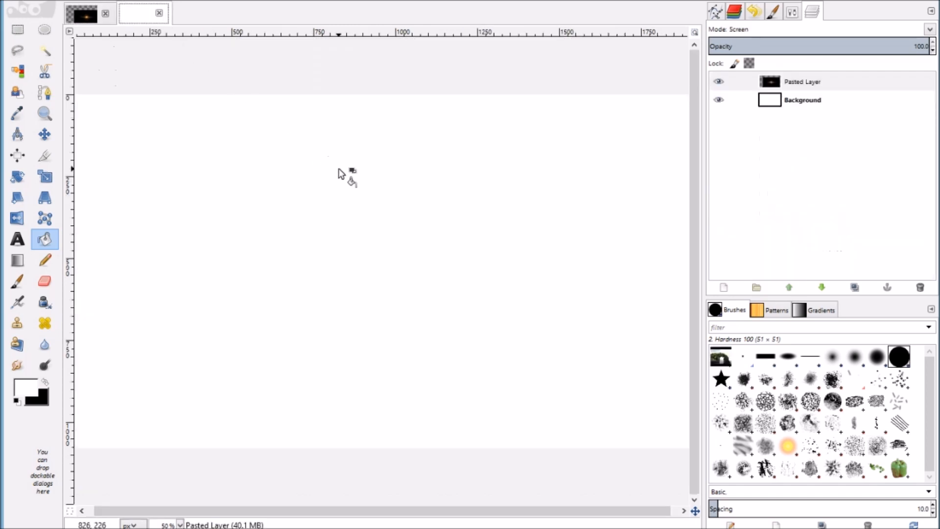
pyautogui.hotkey('ctrl', 'v')
pyautogui.click(723, 286)
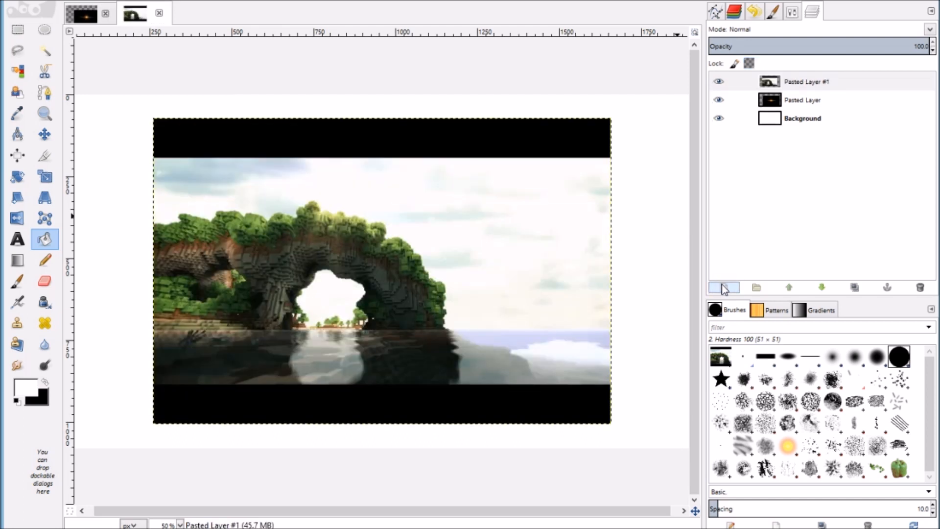
pyautogui.click(790, 100)
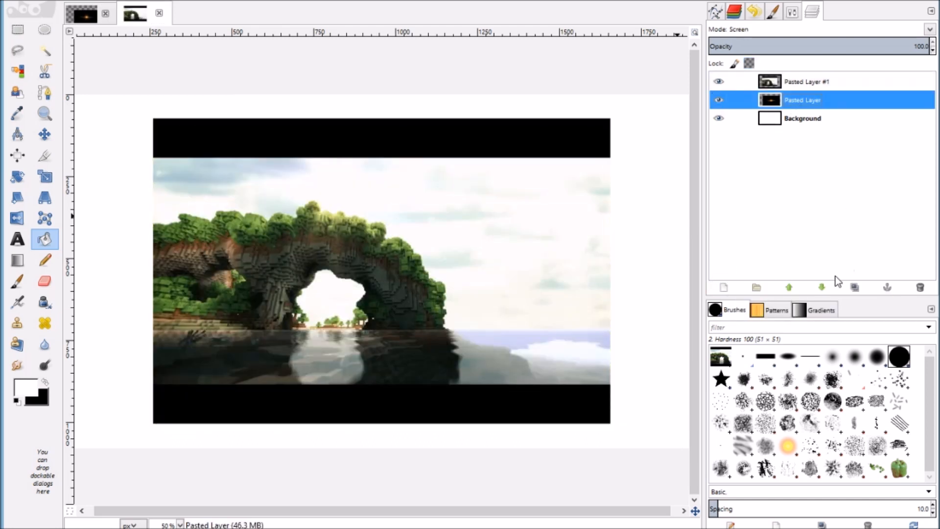
pyautogui.click(790, 287)
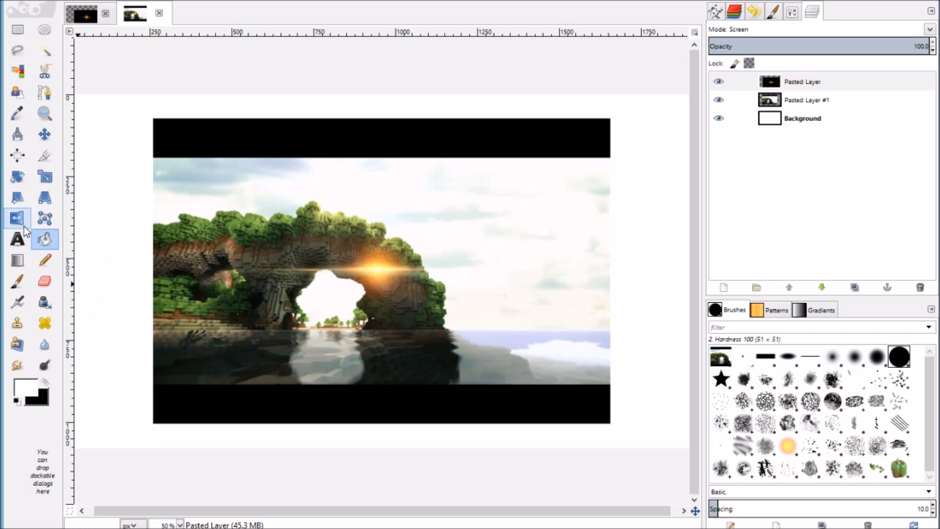
# Move the flare layer so its glow sits at the upper right edge of the rock arch's opening.
pyautogui.click(45, 134)
pyautogui.moveTo(366, 265); pyautogui.dragTo(377, 316)
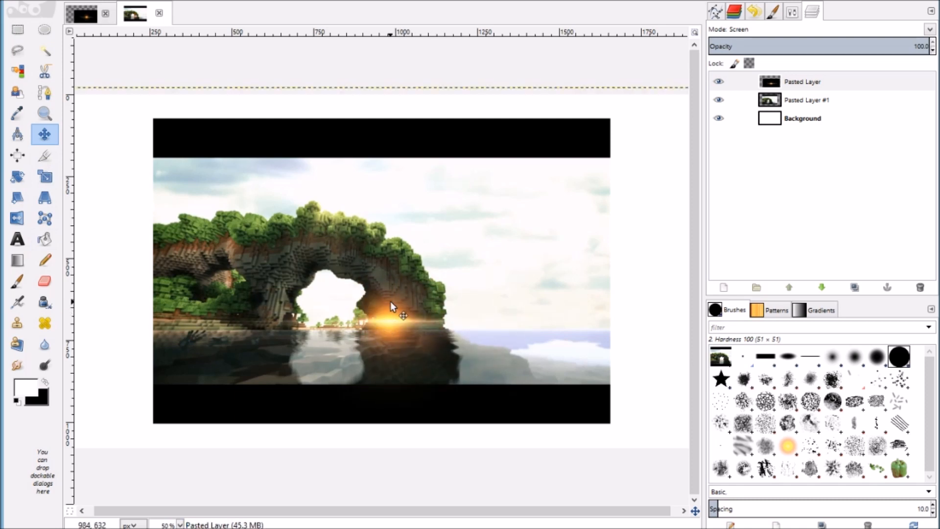
pyautogui.moveTo(409, 324); pyautogui.dragTo(374, 277)
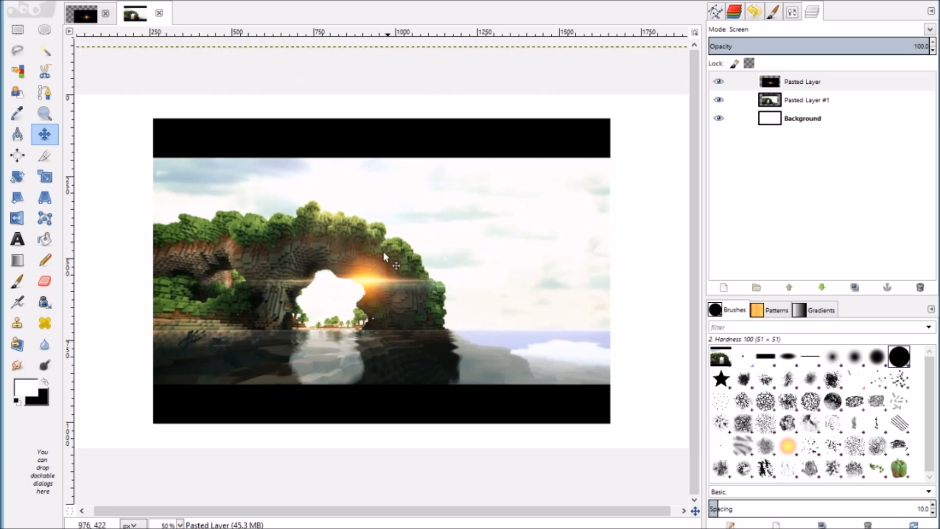
# In the graphics pack image, hide Optical Flare #6 and preview Glowing Flare, Glowing Flare #1 and Glowing Flare #2 individually.
pyautogui.click(88, 17)
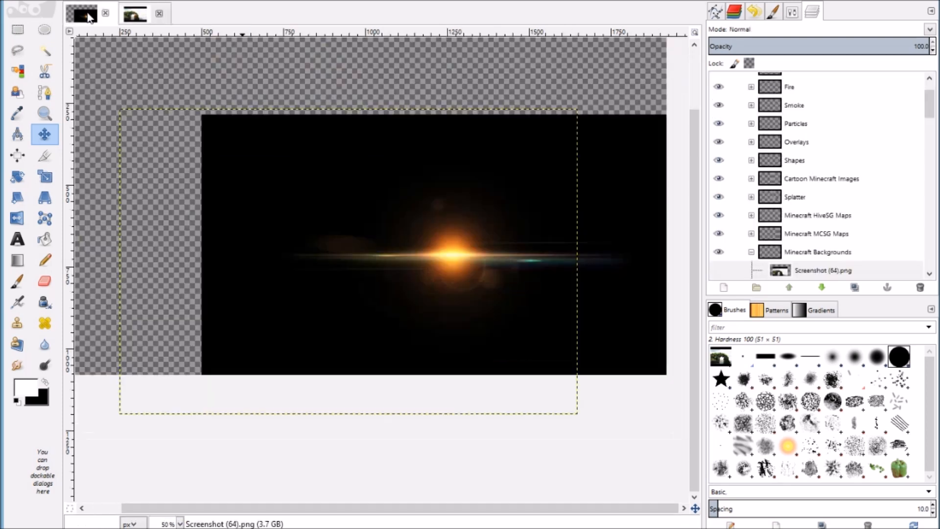
pyautogui.scroll(3, 815, 230)
pyautogui.scroll(-10, 783, 206)
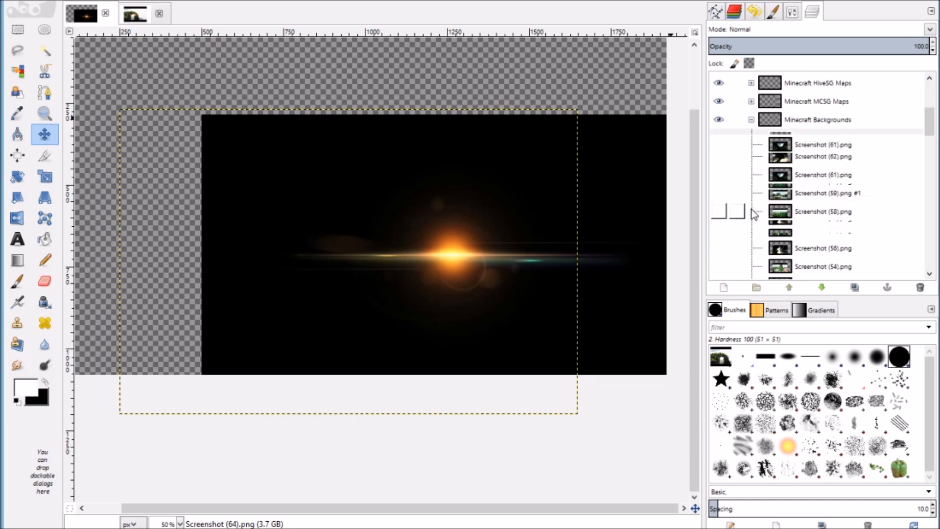
pyautogui.scroll(4, 758, 166)
pyautogui.scroll(-10, 765, 190)
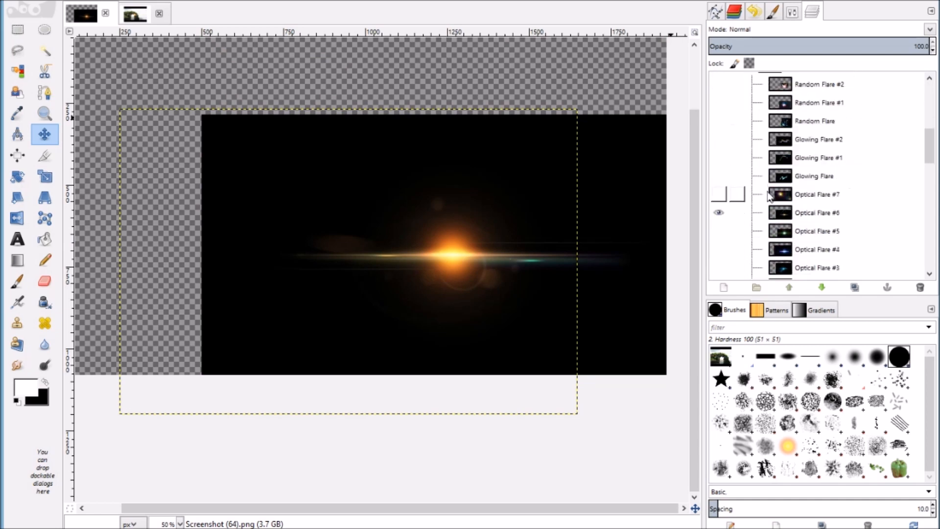
pyautogui.click(718, 176)
pyautogui.click(718, 212)
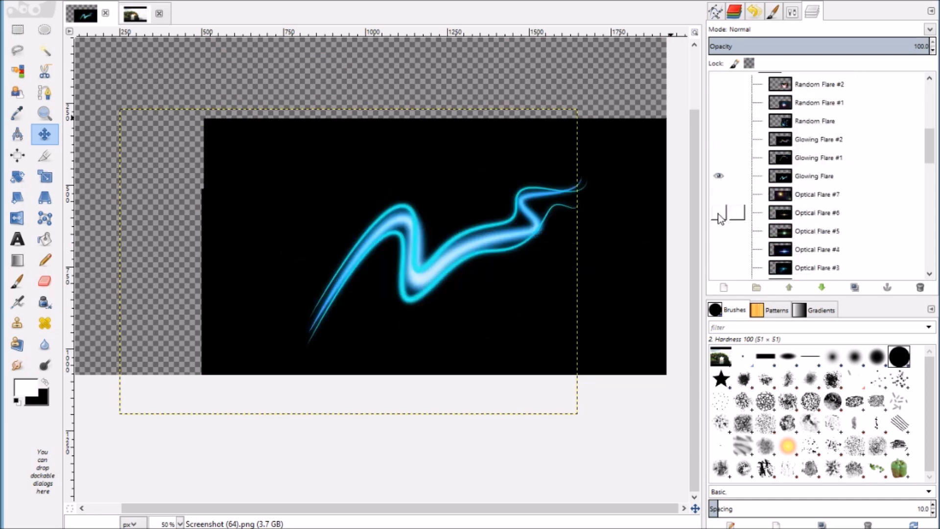
pyautogui.click(716, 178)
pyautogui.click(716, 158)
pyautogui.click(717, 157)
pyautogui.click(718, 141)
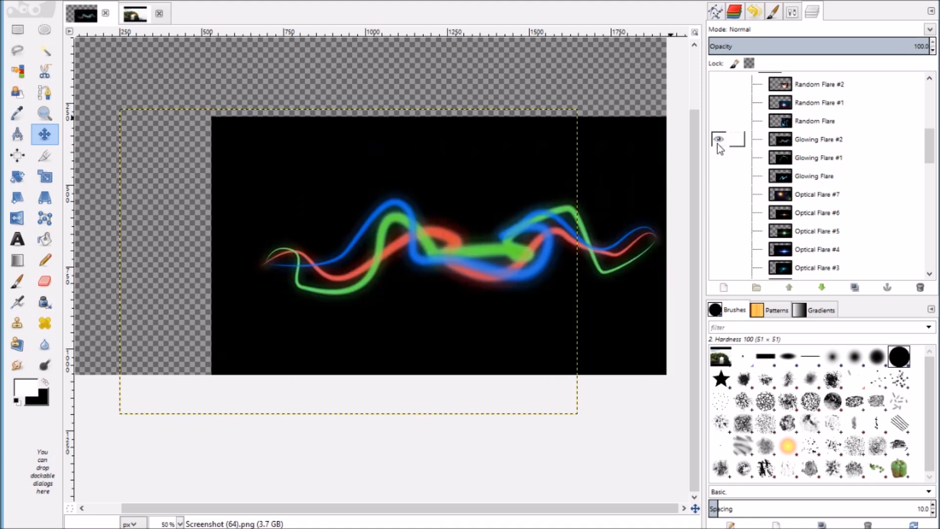
pyautogui.click(718, 141)
# Preview the Random Flare, Random Flare #1 and Random Flare #2 layers one at a time, hiding each again.
pyautogui.click(718, 123)
pyautogui.click(717, 125)
pyautogui.click(718, 107)
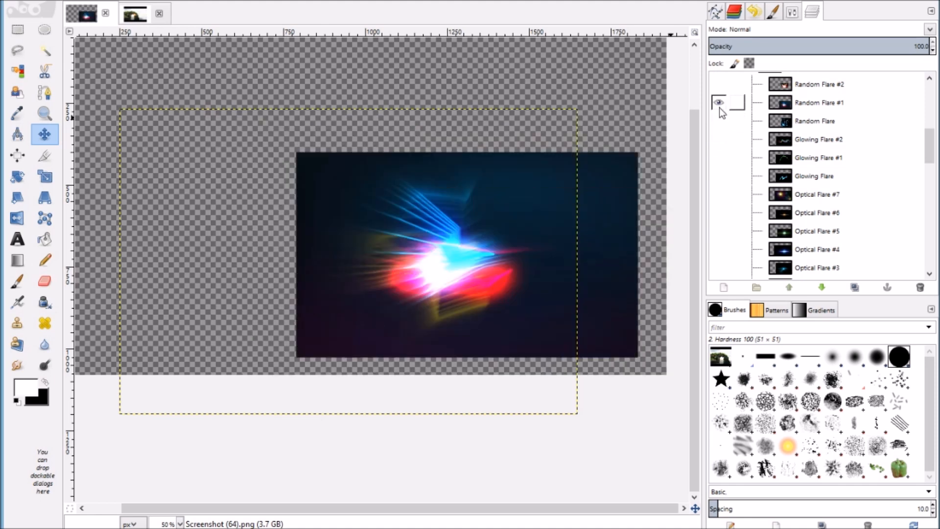
pyautogui.click(718, 107)
pyautogui.click(719, 84)
pyautogui.click(719, 84)
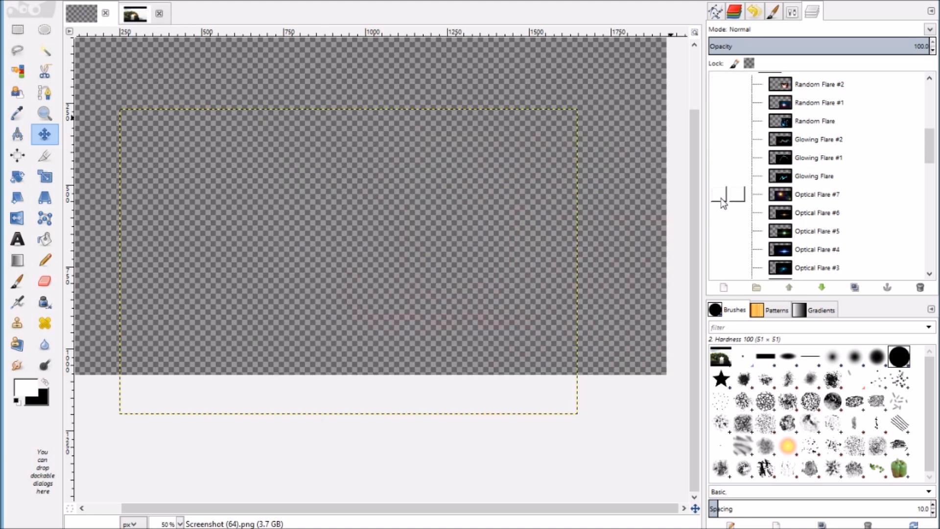
# Preview the layers from Optical Flare #5 through Optical Flare #1 one at a time, hiding each again.
pyautogui.scroll(-2, 723, 186)
pyautogui.click(723, 175)
pyautogui.click(724, 175)
pyautogui.click(724, 189)
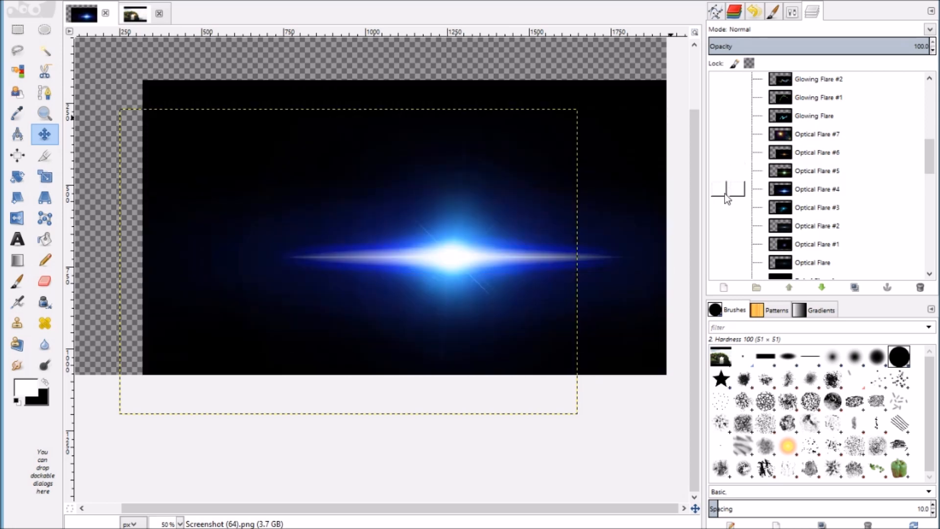
pyautogui.click(724, 192)
pyautogui.click(722, 208)
pyautogui.click(721, 209)
pyautogui.click(721, 227)
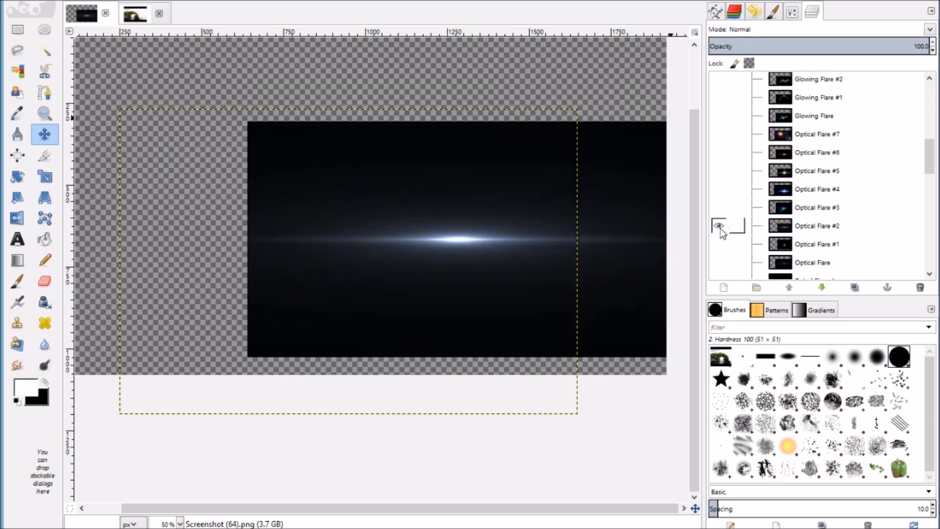
pyautogui.click(720, 228)
pyautogui.click(720, 244)
pyautogui.click(720, 244)
# Preview the blue.flare.png, Flares.png, Flares.jpg and Flares 1.png layers individually, hiding each again.
pyautogui.scroll(-3, 723, 199)
pyautogui.scroll(-2, 723, 199)
pyautogui.click(724, 194)
pyautogui.click(725, 195)
pyautogui.click(724, 216)
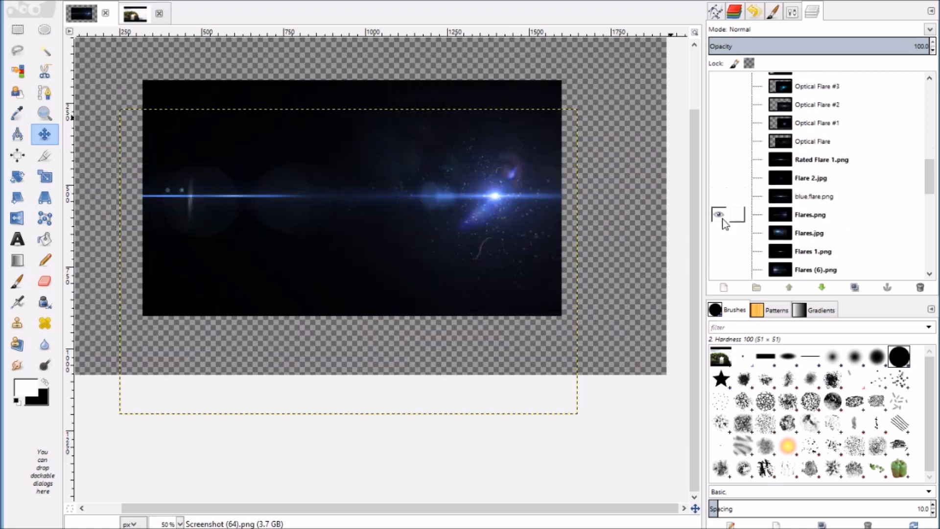
pyautogui.click(722, 218)
pyautogui.click(721, 233)
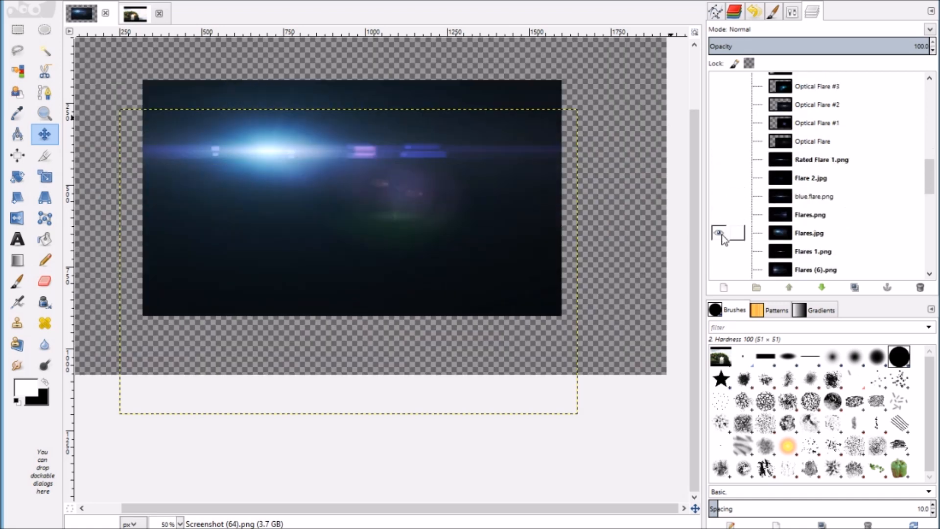
pyautogui.click(722, 234)
pyautogui.click(721, 252)
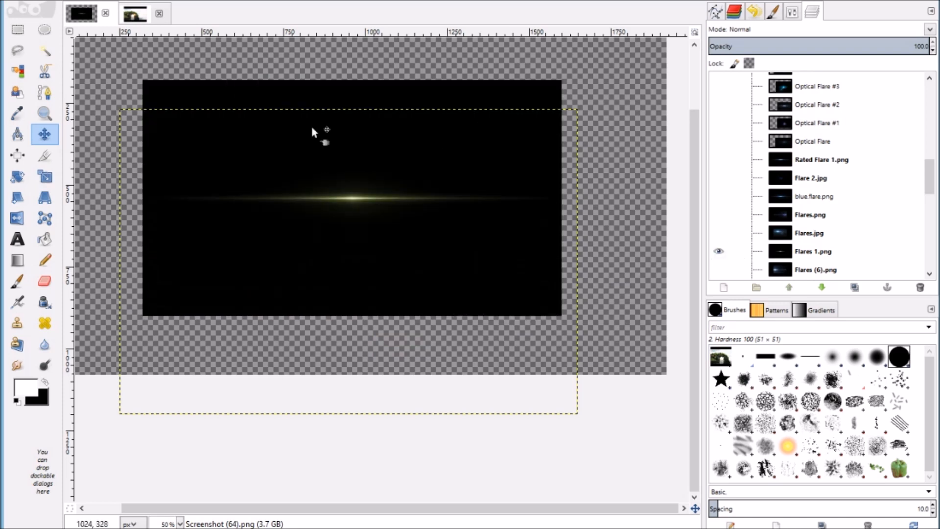
pyautogui.click(718, 252)
# Preview the Flares (5).png, Flares (4).png and Flares (4).jpg layers individually, hiding each again.
pyautogui.scroll(-3, 718, 253)
pyautogui.click(718, 197)
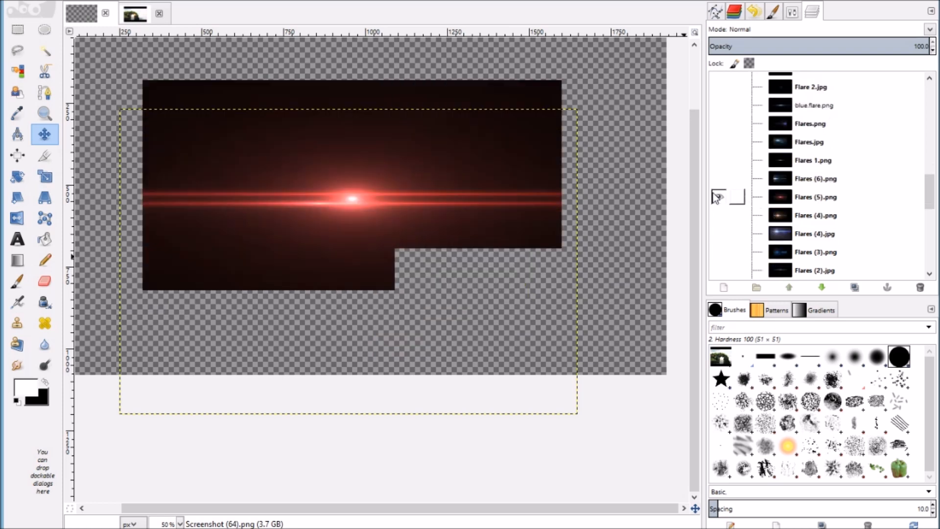
pyautogui.click(717, 197)
pyautogui.click(718, 212)
pyautogui.click(718, 215)
pyautogui.click(718, 234)
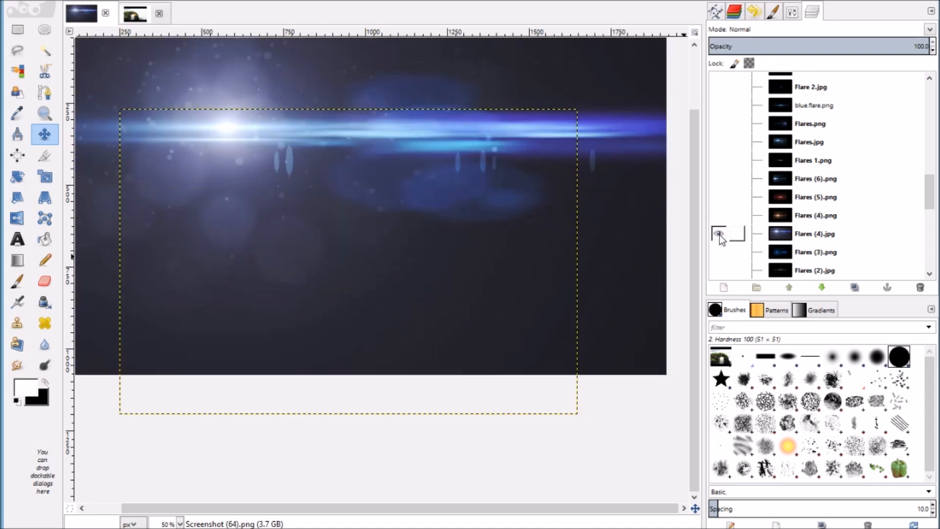
pyautogui.click(718, 234)
# Collapse the Flares layer group.
pyautogui.scroll(3, 719, 234)
pyautogui.scroll(7, 795, 213)
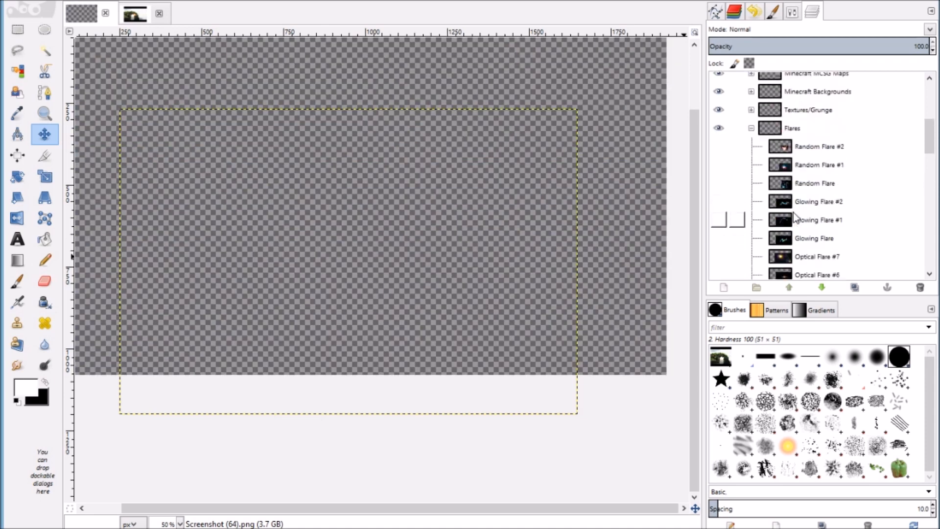
pyautogui.click(751, 160)
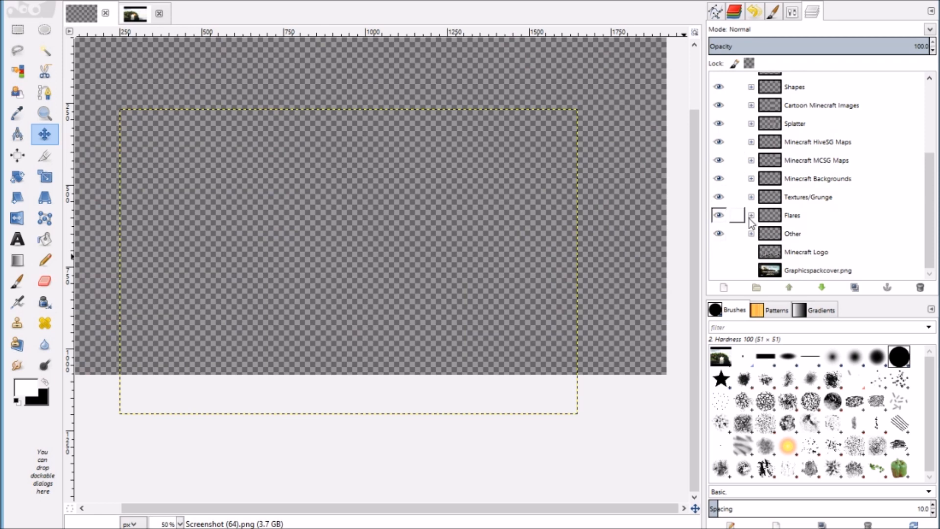
# Expand the Textures/Grunge group to look over its layers and collapse it again.
pyautogui.click(751, 197)
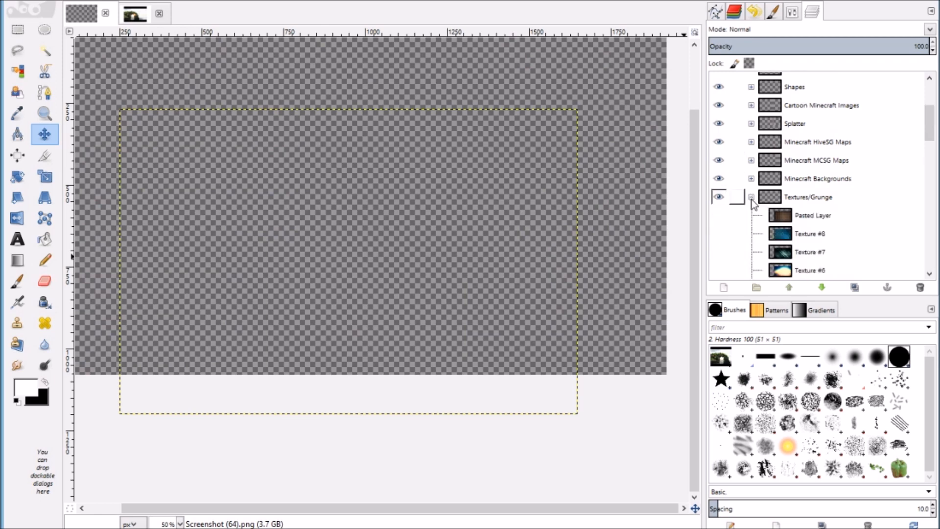
pyautogui.scroll(-4, 756, 222)
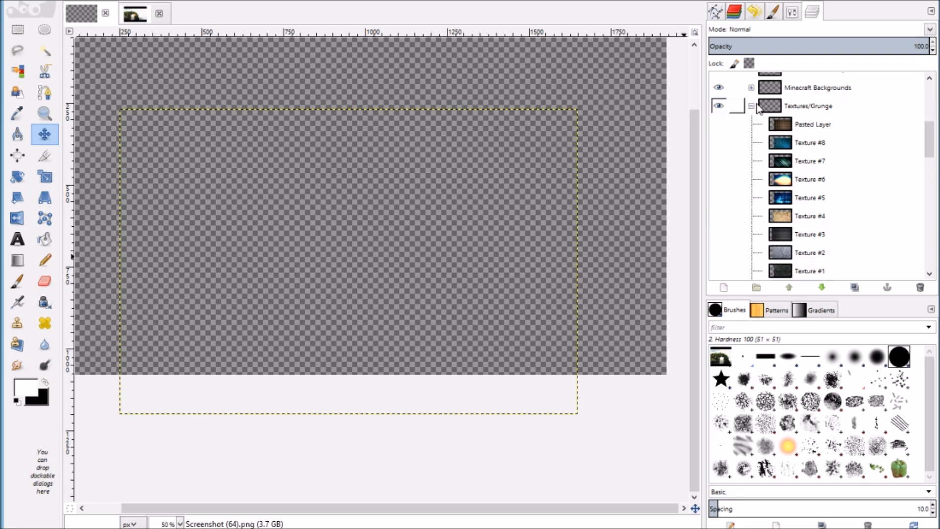
pyautogui.click(751, 107)
pyautogui.scroll(5, 730, 161)
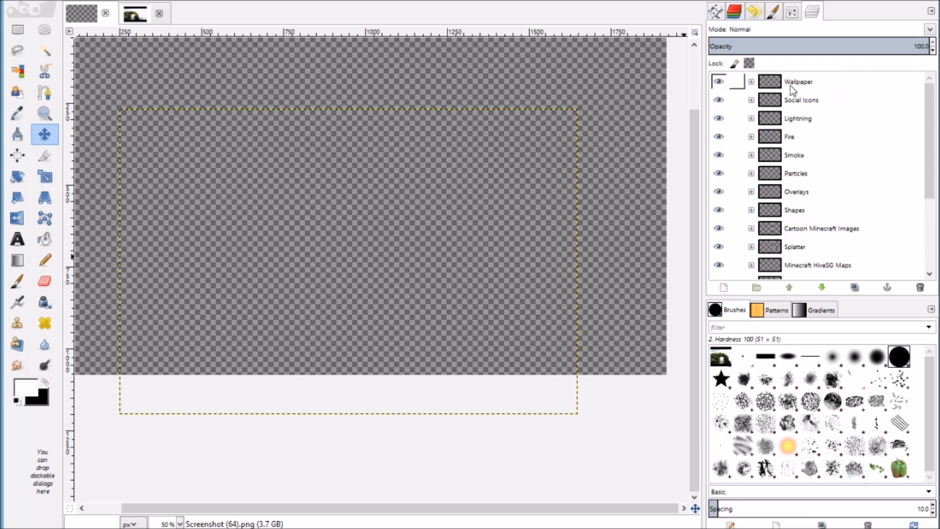
# Point out the Wallpaper, Social Icons, Lightning, Fire, Smoke and Particles groups by selecting them in turn.
pyautogui.click(765, 88)
pyautogui.click(767, 106)
pyautogui.click(769, 124)
pyautogui.click(771, 142)
pyautogui.click(772, 163)
pyautogui.click(773, 173)
# Expand the Wallpaper group and briefly preview wallpaper-2979955.png and wallpaper-2632032.jpg.
pyautogui.click(750, 82)
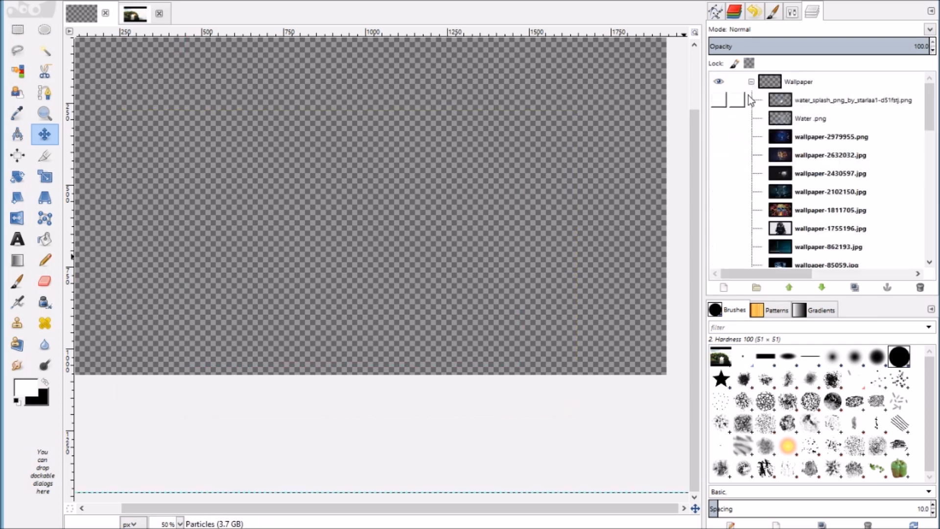
pyautogui.click(723, 141)
pyautogui.click(723, 141)
pyautogui.click(721, 159)
pyautogui.click(722, 160)
# Toggle the visibility of wallpaper-2430597.jpg to preview it, leave it hidden and collapse the Wallpaper group.
pyautogui.click(724, 176)
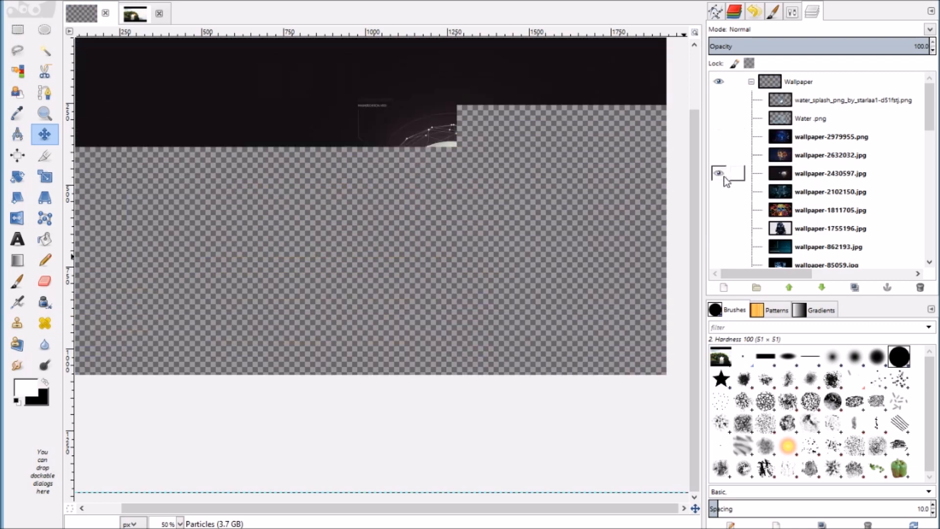
pyautogui.click(723, 176)
pyautogui.click(724, 176)
pyautogui.click(723, 177)
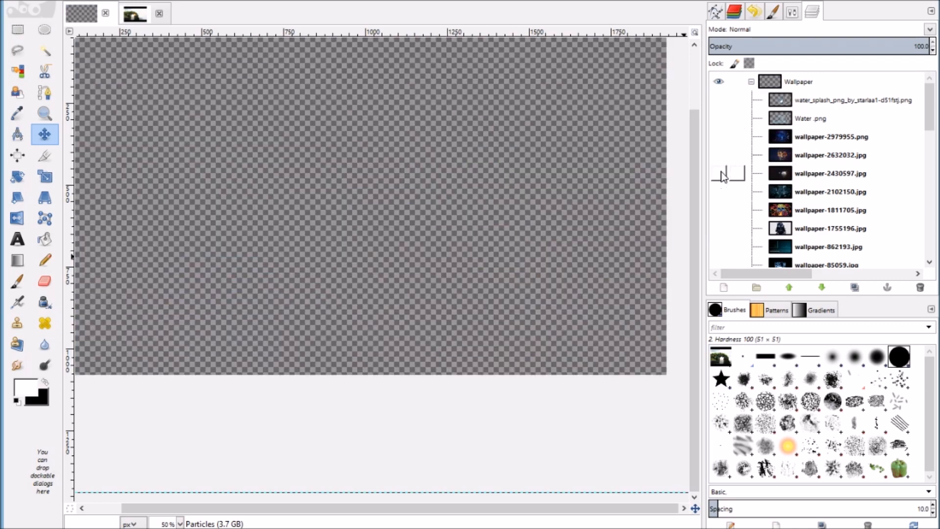
pyautogui.click(719, 175)
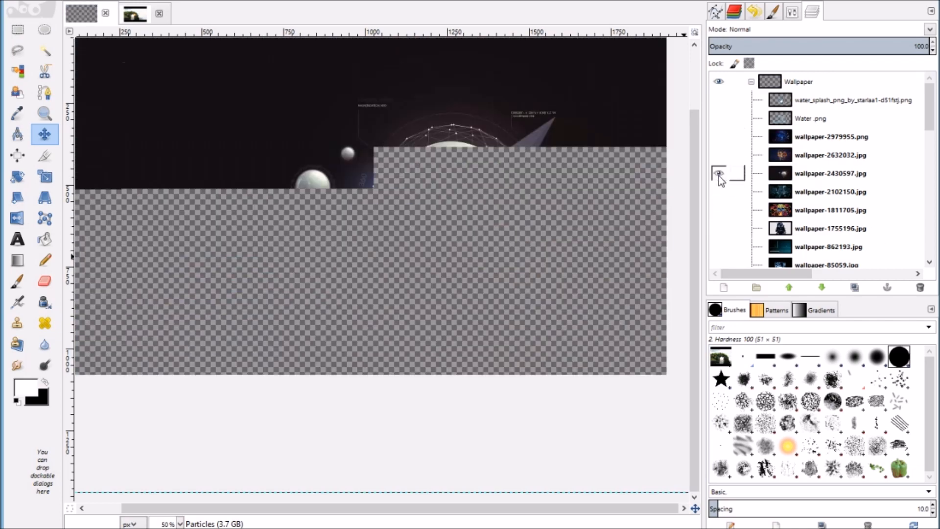
pyautogui.click(719, 175)
pyautogui.click(719, 176)
pyautogui.click(718, 175)
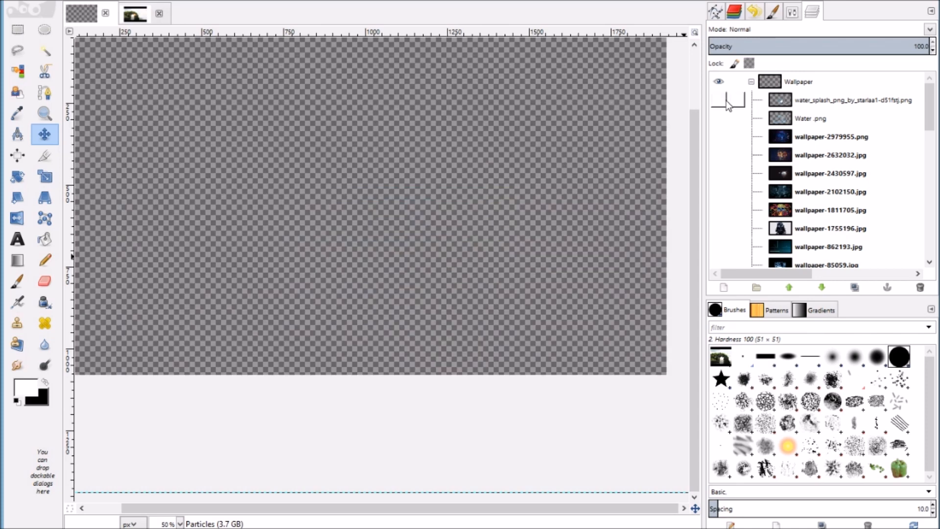
pyautogui.click(751, 81)
# Expand the Textures/Grunge group and briefly preview its Pasted Layer, Texture #8, Texture #7 and Texture #6 layers.
pyautogui.scroll(1, 744, 167)
pyautogui.scroll(-5, 741, 150)
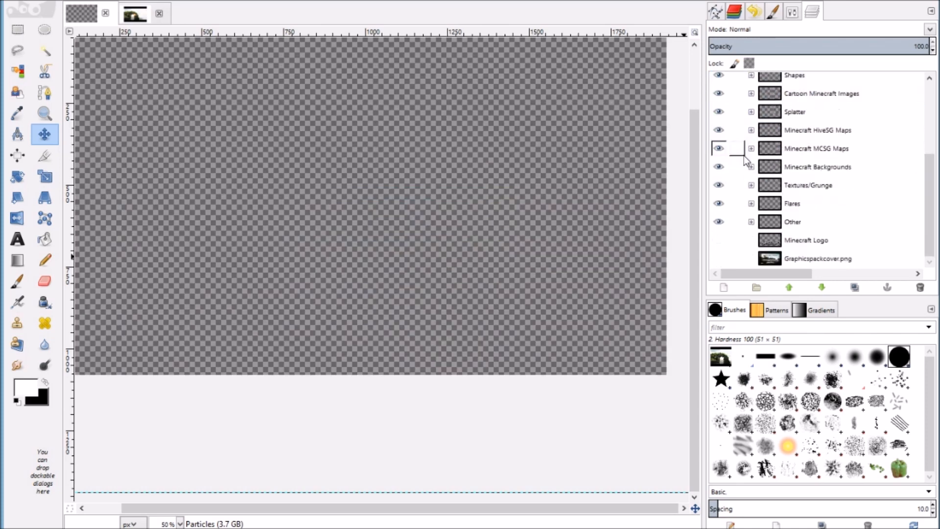
pyautogui.click(751, 185)
pyautogui.scroll(-1, 739, 191)
pyautogui.click(718, 174)
pyautogui.click(717, 181)
pyautogui.click(718, 195)
pyautogui.click(719, 195)
pyautogui.click(718, 210)
pyautogui.click(719, 211)
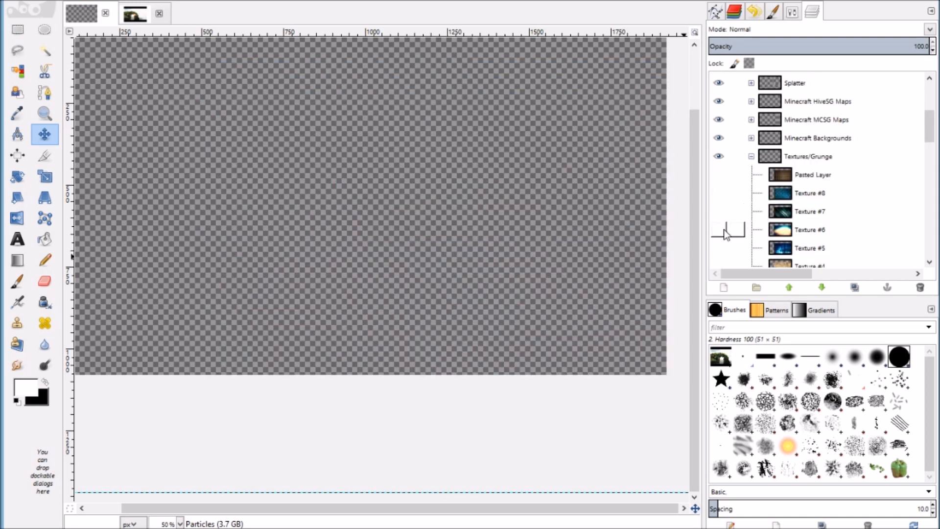
pyautogui.click(722, 229)
pyautogui.click(723, 230)
# Preview the Texture #1 and Texture layers in the Textures/Grunge group and hide both again.
pyautogui.scroll(-3, 724, 232)
pyautogui.scroll(-4, 723, 229)
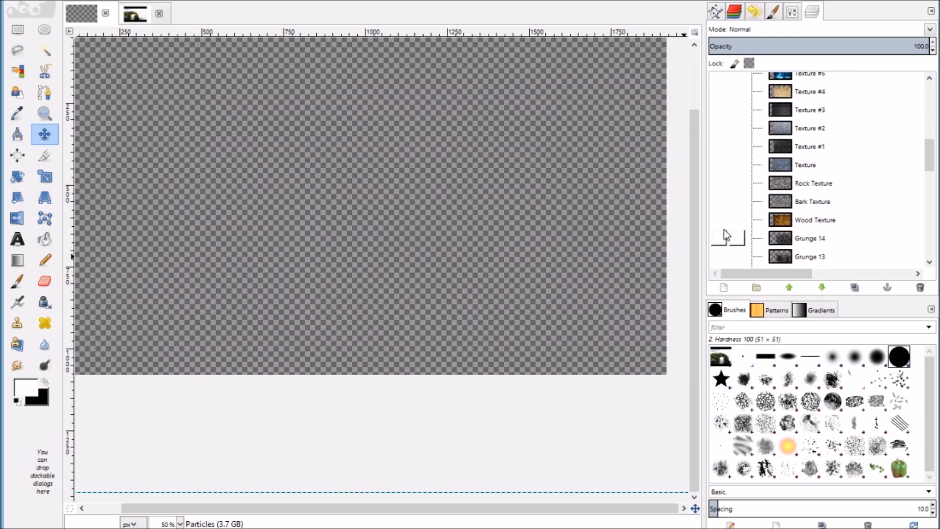
pyautogui.click(717, 116)
pyautogui.click(717, 135)
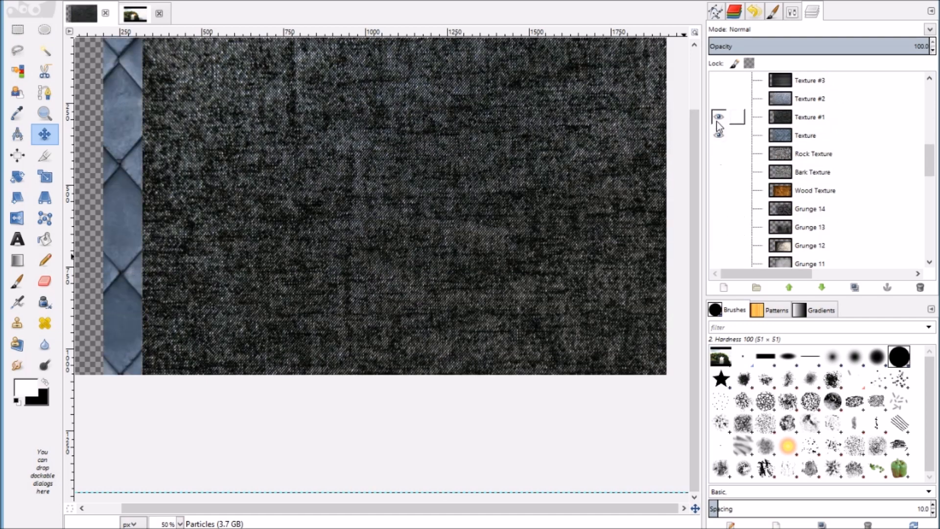
pyautogui.click(717, 135)
pyautogui.click(718, 124)
pyautogui.click(717, 124)
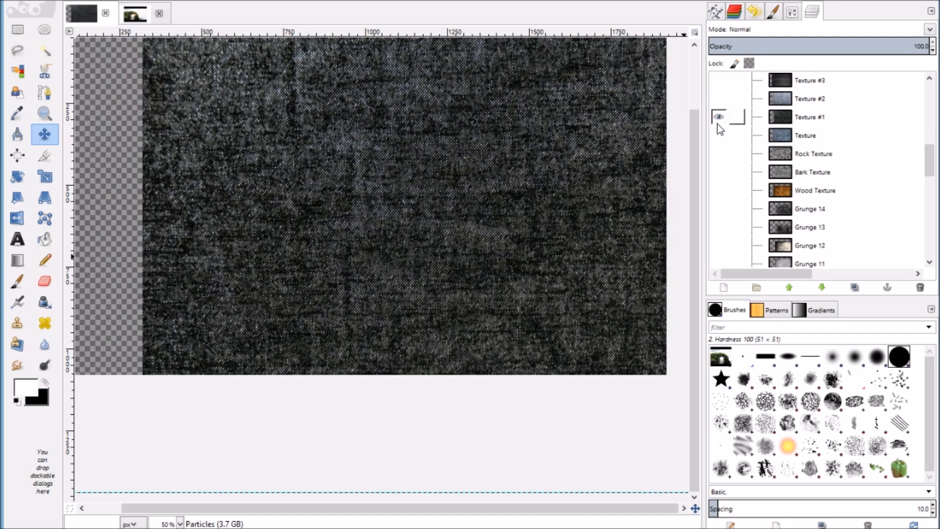
pyautogui.click(718, 125)
# Preview the Grunge 11 and Grunge 10 layers one at a time, hiding each again.
pyautogui.scroll(-3, 729, 191)
pyautogui.click(721, 177)
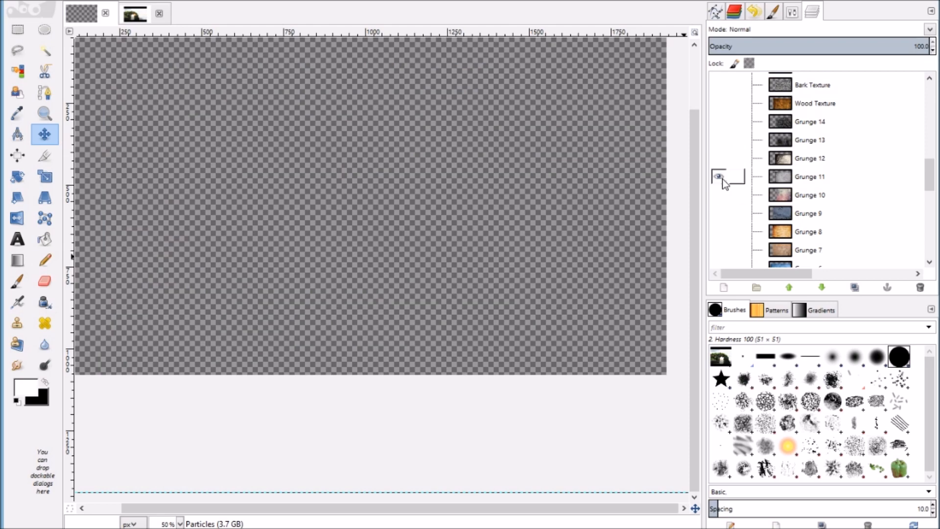
pyautogui.click(723, 179)
pyautogui.click(724, 200)
pyautogui.click(723, 202)
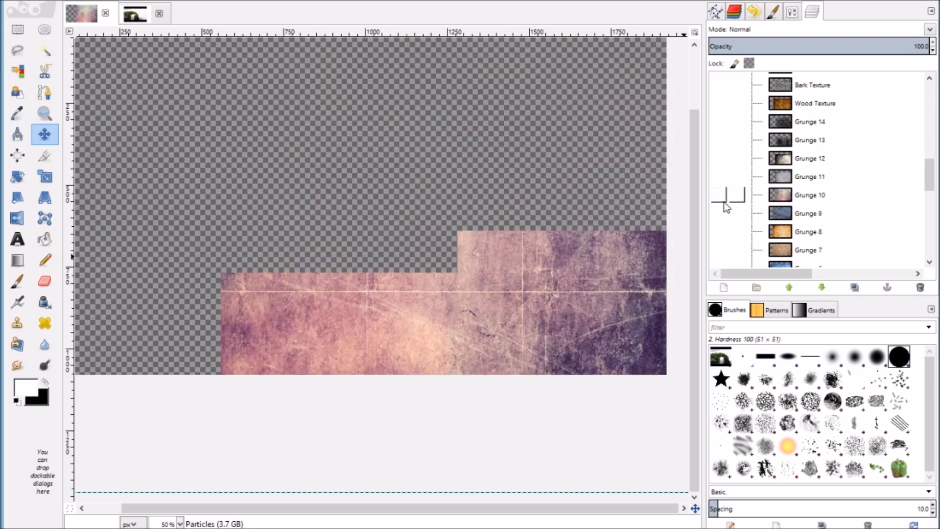
# Briefly preview the Grunge 8 and Grunge 7 layers, and recheck Grunge 11.
pyautogui.scroll(-2, 724, 206)
pyautogui.click(723, 210)
pyautogui.click(724, 210)
pyautogui.click(726, 228)
pyautogui.click(726, 228)
pyautogui.click(723, 147)
pyautogui.click(723, 147)
# Show the Grunge 12 layer, copy it and paste it into the rock arch image.
pyautogui.click(721, 133)
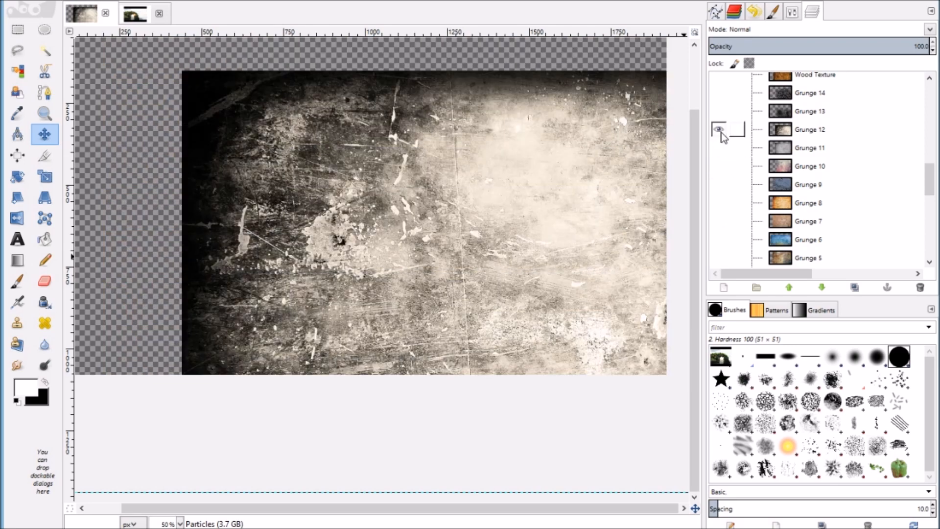
pyautogui.click(816, 128)
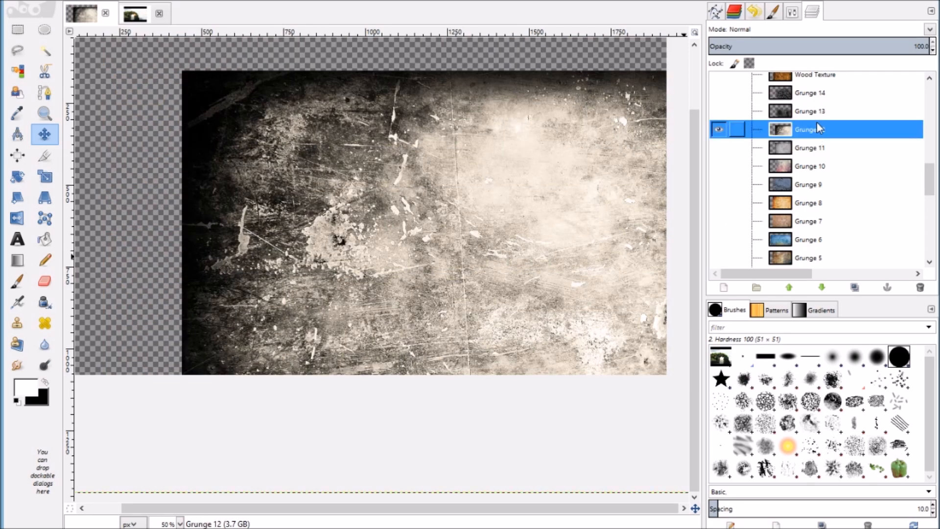
pyautogui.hotkey('ctrl', 'c')
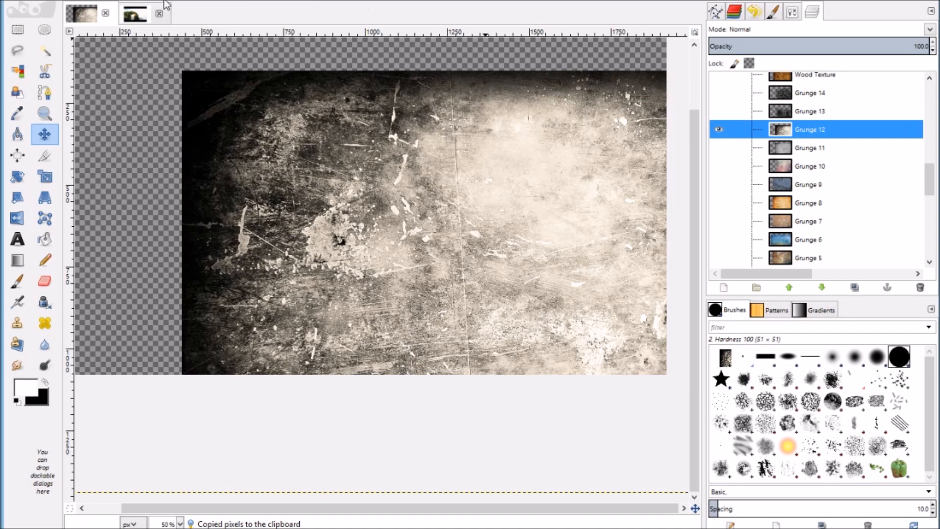
pyautogui.click(128, 15)
pyautogui.hotkey('ctrl', 'v')
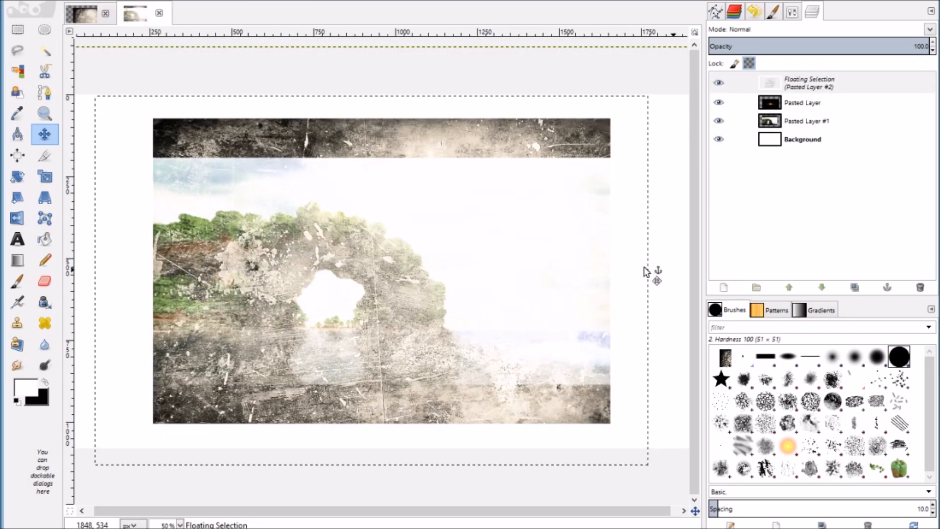
# Turn the pasted grunge texture into its own layer and set that layer's blend mode to Overlay.
pyautogui.click(723, 287)
pyautogui.click(797, 82)
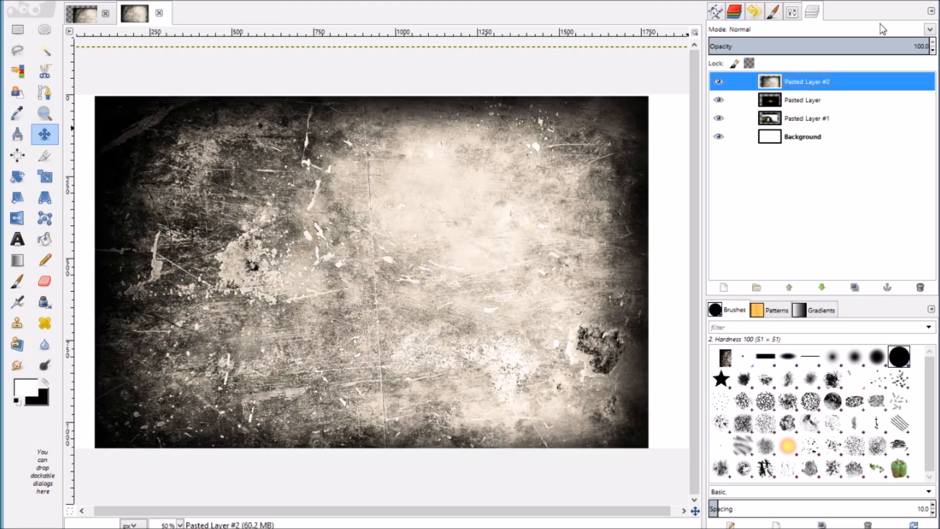
pyautogui.click(929, 30)
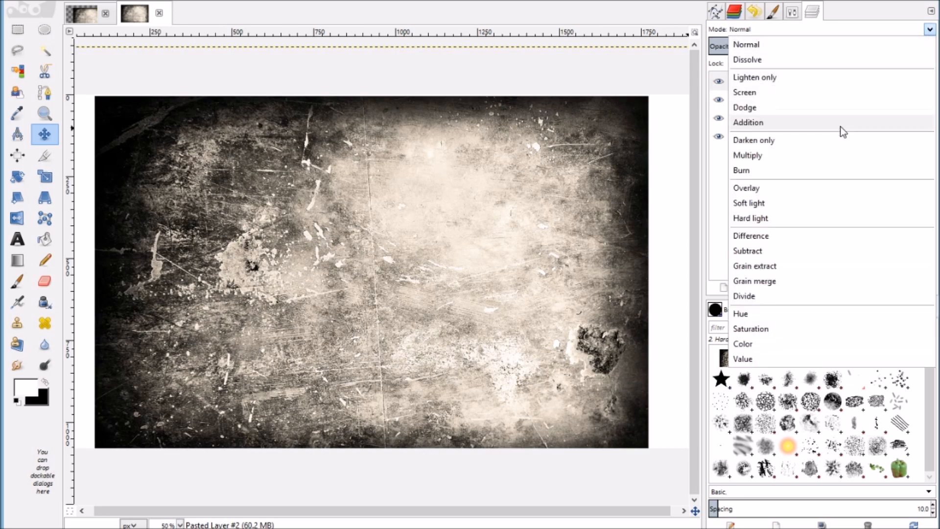
pyautogui.click(758, 190)
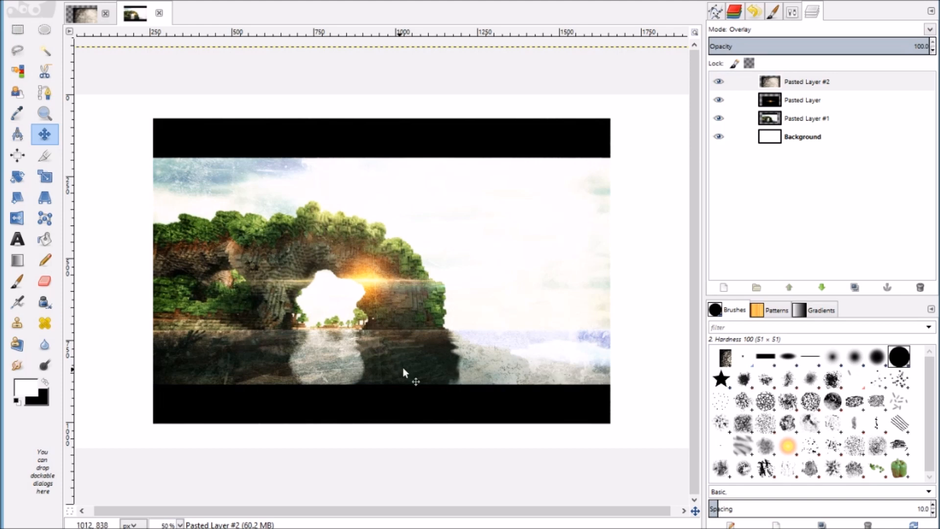
# Toggle the visibility of the overlaid grunge layer to compare the rock arch image with and without it.
pyautogui.click(723, 84)
pyautogui.click(723, 84)
pyautogui.click(723, 84)
pyautogui.click(723, 85)
pyautogui.click(723, 84)
pyautogui.click(723, 85)
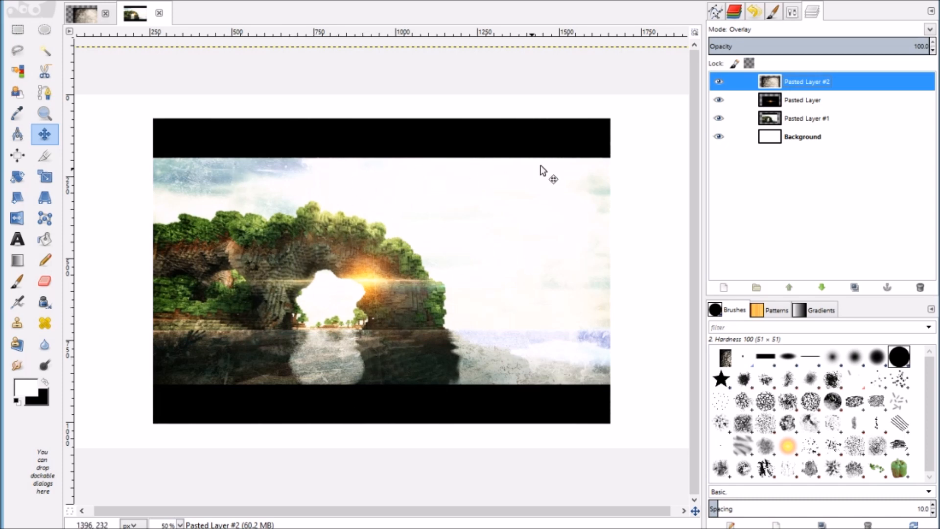
# Return to the graphics pack image and hide the Grunge 12 layer.
pyautogui.click(95, 21)
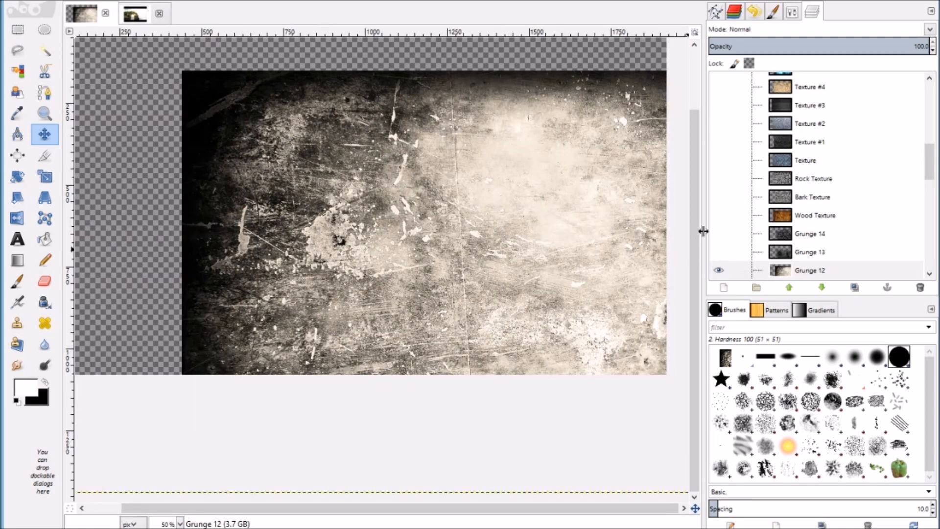
pyautogui.click(719, 271)
# Select the Grunge Texture layer and preview Rough Texture, HD Texture and Coal Wall, hiding each again.
pyautogui.scroll(-10, 724, 264)
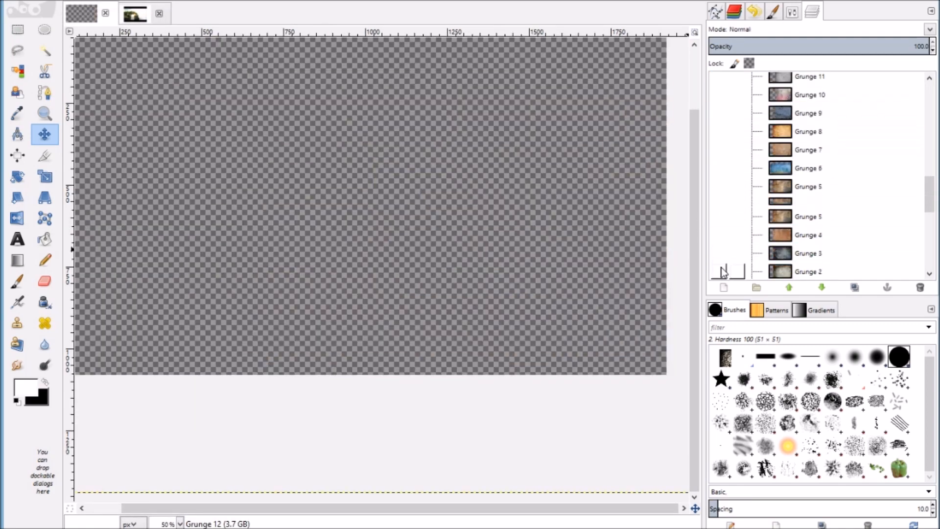
pyautogui.scroll(-3, 729, 250)
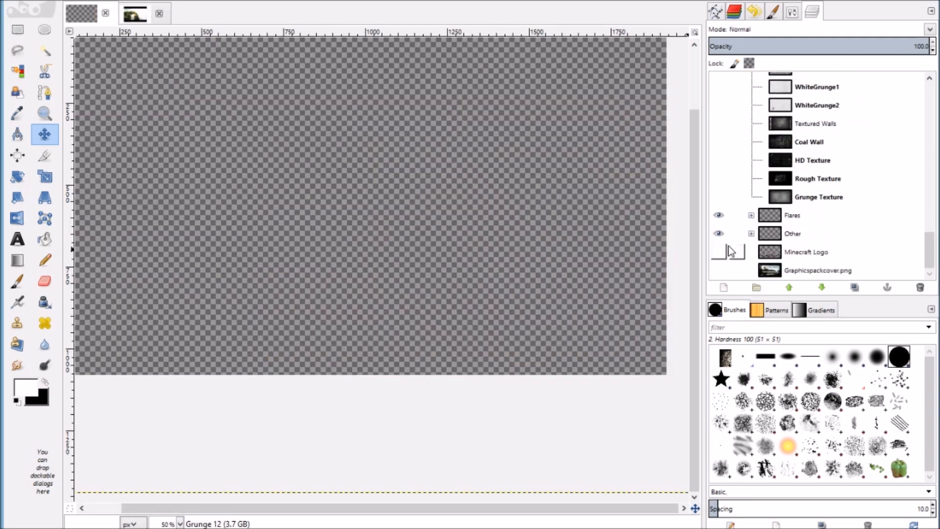
pyautogui.click(724, 200)
pyautogui.click(724, 183)
pyautogui.click(723, 183)
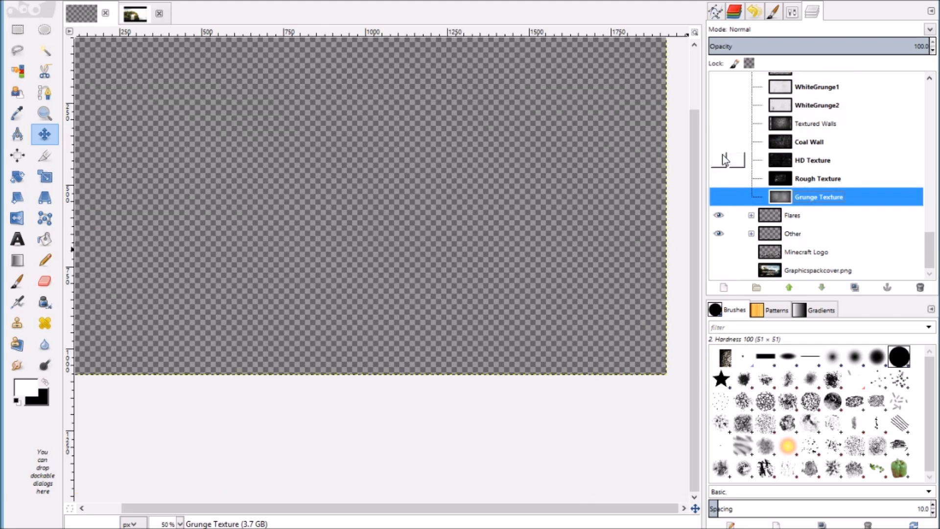
pyautogui.click(722, 162)
pyautogui.click(723, 162)
pyautogui.click(722, 141)
pyautogui.click(722, 142)
# Briefly preview the Textured Walls and WhiteGrunge2 layers, hiding both again.
pyautogui.click(724, 126)
pyautogui.click(724, 125)
pyautogui.click(724, 123)
pyautogui.click(723, 122)
pyautogui.click(719, 103)
pyautogui.click(720, 104)
# Preview the Flared Stars, White Particles and Textured Particles layers, hiding each again.
pyautogui.scroll(5, 719, 104)
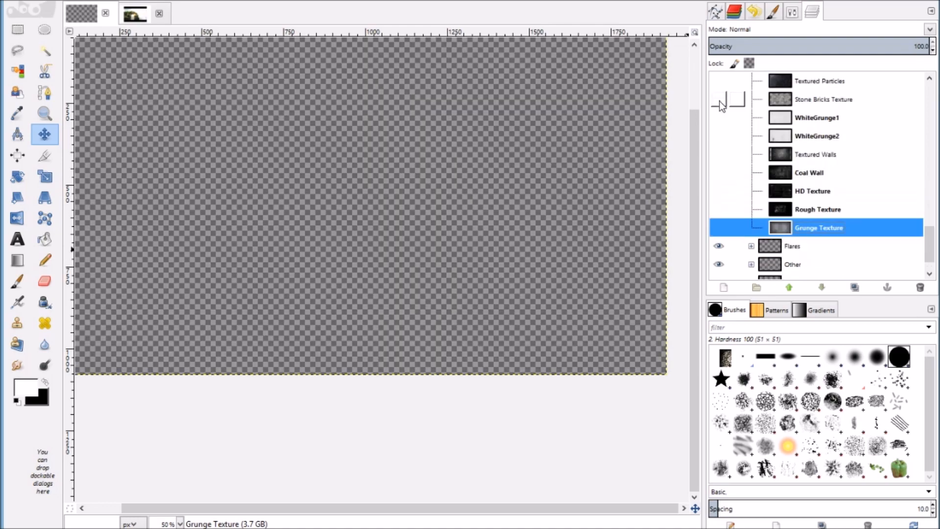
pyautogui.click(719, 104)
pyautogui.click(718, 102)
pyautogui.click(718, 124)
pyautogui.click(718, 125)
pyautogui.click(717, 144)
pyautogui.click(718, 144)
pyautogui.click(716, 127)
pyautogui.click(717, 126)
pyautogui.click(718, 143)
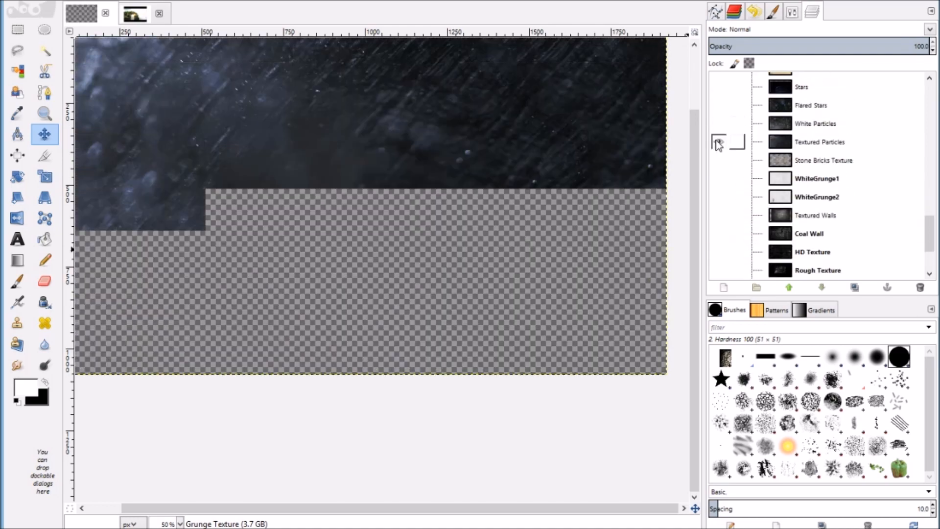
pyautogui.click(719, 144)
# Collapse the Textures/Grunge group and expand the Minecraft Backgrounds group.
pyautogui.scroll(5, 720, 145)
pyautogui.scroll(10, 721, 150)
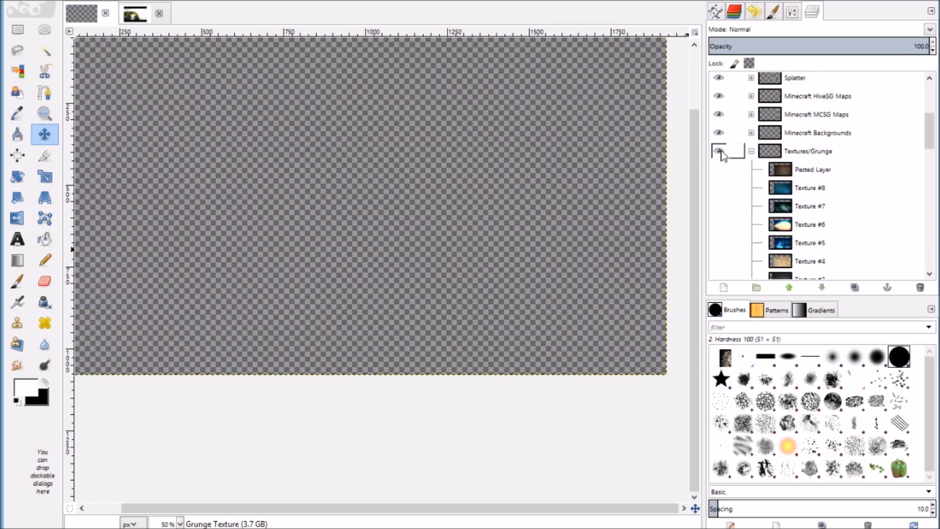
pyautogui.click(751, 151)
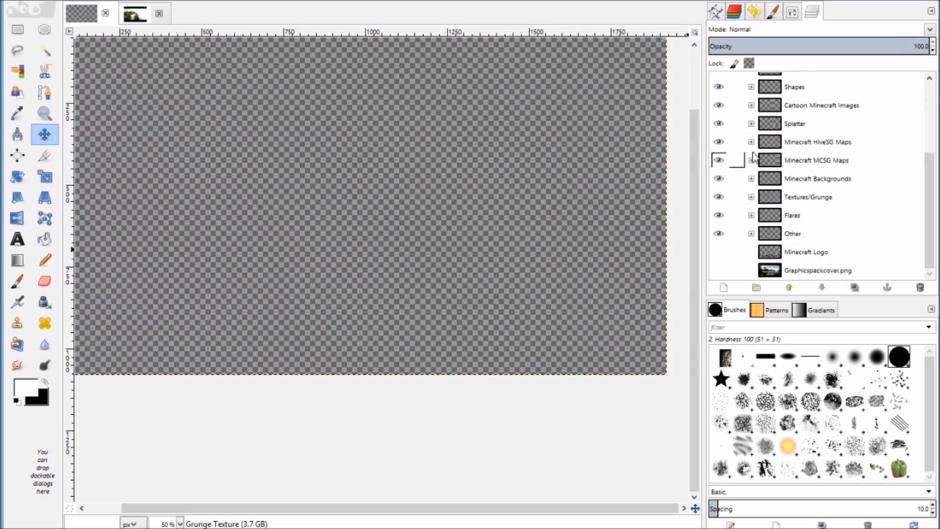
pyautogui.click(751, 179)
# Preview the background layers Screenshot (64), (62), (61) and (59) #1, hiding each again.
pyautogui.click(716, 202)
pyautogui.click(718, 203)
pyautogui.click(720, 218)
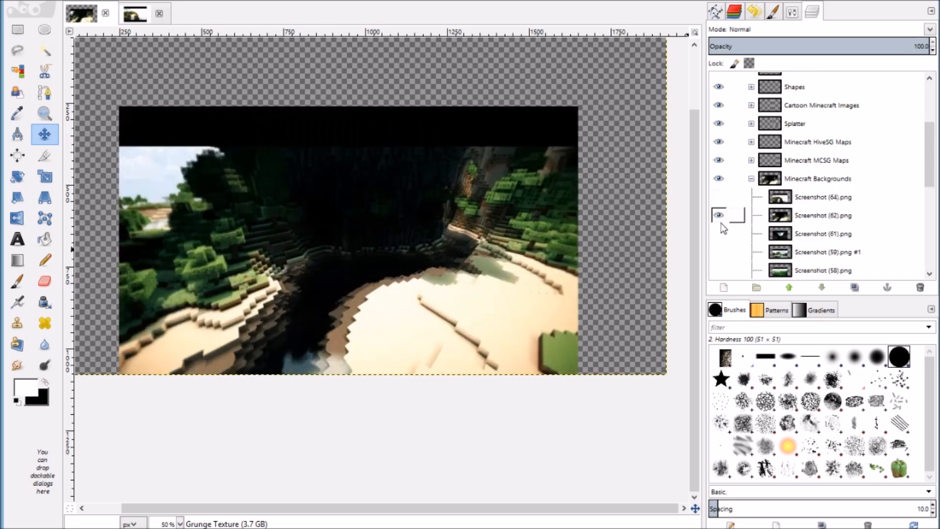
pyautogui.click(720, 221)
pyautogui.click(720, 235)
pyautogui.click(721, 235)
pyautogui.click(723, 256)
pyautogui.click(723, 260)
pyautogui.click(720, 236)
pyautogui.click(721, 236)
# Preview the background layers Screenshot (57), (56), (54) and (53), hiding each again.
pyautogui.scroll(-3, 720, 236)
pyautogui.click(717, 205)
pyautogui.click(717, 205)
pyautogui.click(717, 220)
pyautogui.click(718, 220)
pyautogui.click(717, 240)
pyautogui.click(717, 241)
pyautogui.click(719, 251)
pyautogui.click(719, 252)
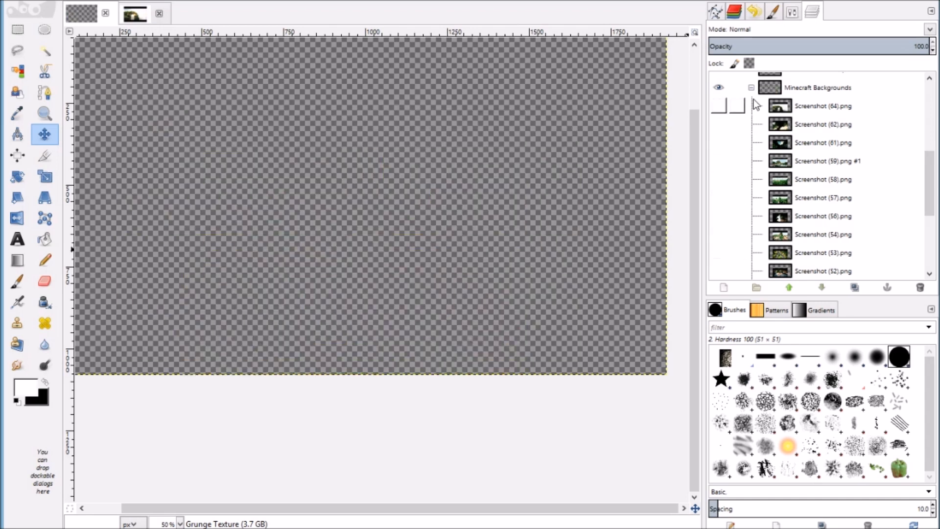
# Collapse the Minecraft Backgrounds group and expand the Minecraft MCSG Maps group.
pyautogui.click(751, 88)
pyautogui.scroll(3, 752, 128)
pyautogui.scroll(-1, 794, 198)
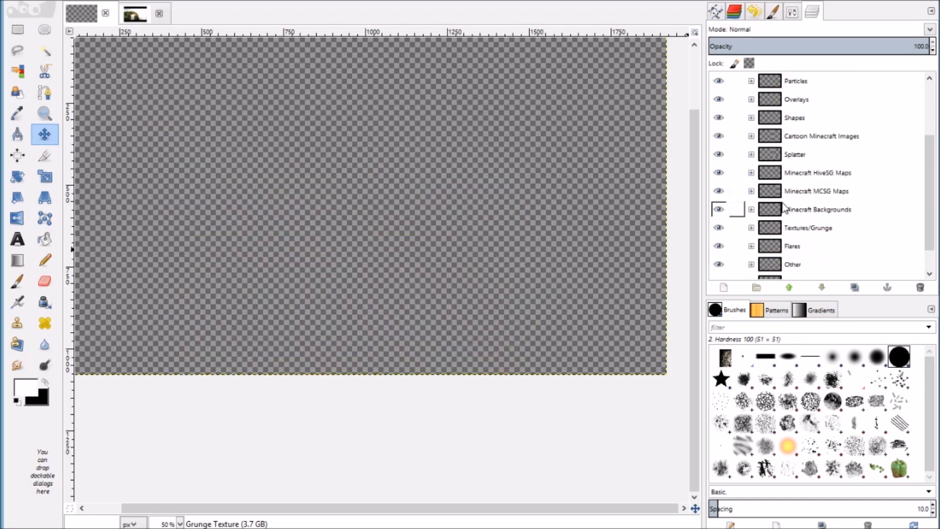
pyautogui.click(751, 191)
# Preview the MCSG map layers from SG4 Street.png down to SG1 Spawn Building.png copy, hiding each again.
pyautogui.scroll(-6, 731, 196)
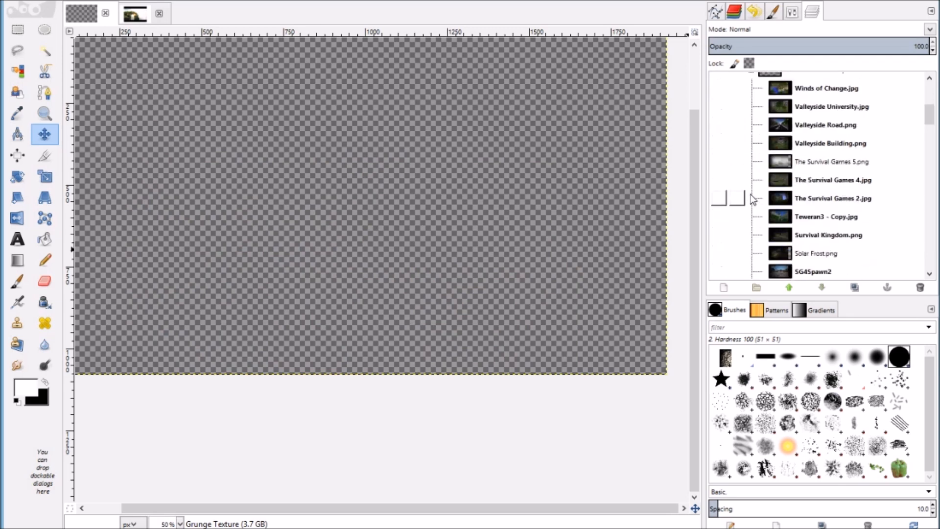
pyautogui.click(719, 186)
pyautogui.click(721, 201)
pyautogui.click(719, 222)
pyautogui.click(720, 223)
pyautogui.click(720, 246)
pyautogui.click(721, 248)
pyautogui.click(722, 260)
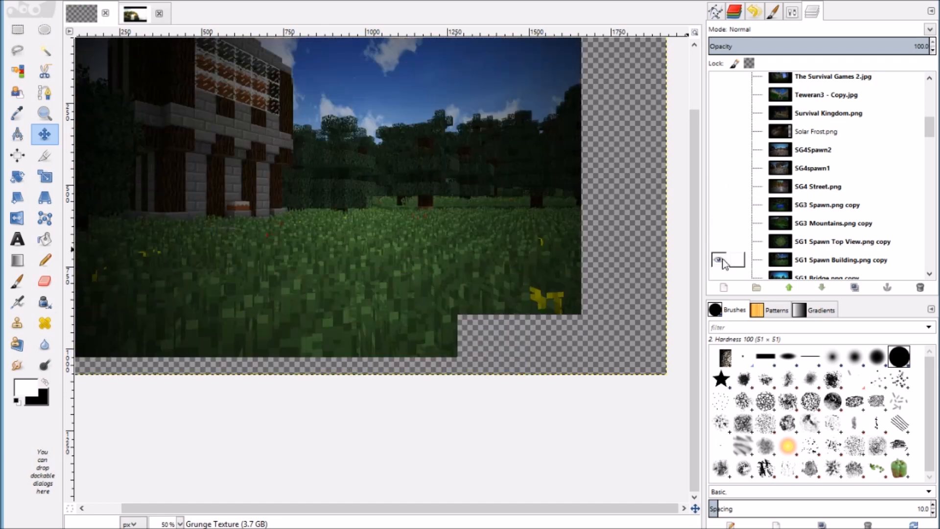
pyautogui.click(723, 260)
# Preview the SG1 Boat.png, Rugged Lands.jpg and Remnant.jpg map layers, hiding each again.
pyautogui.scroll(-2, 724, 259)
pyautogui.click(718, 242)
pyautogui.click(718, 242)
pyautogui.click(721, 257)
pyautogui.click(721, 257)
pyautogui.click(726, 272)
pyautogui.click(726, 272)
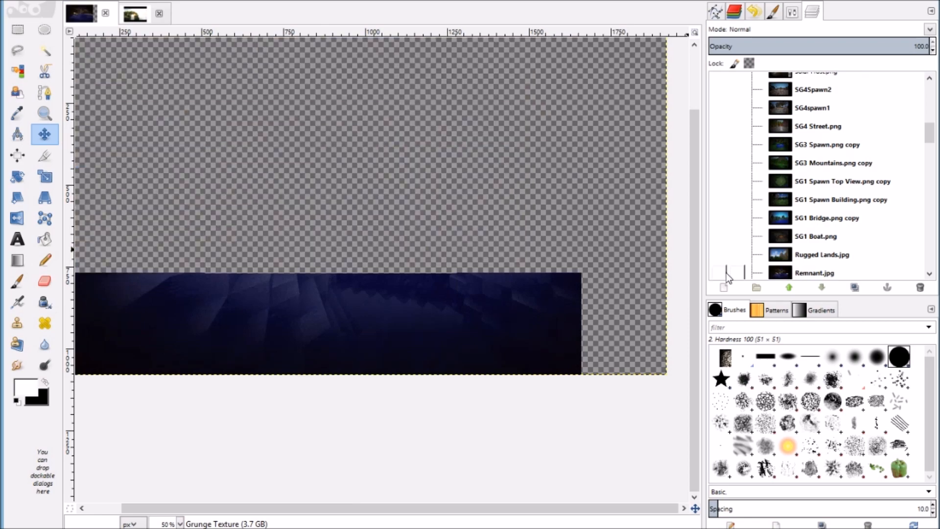
# Preview the Moonbase9.jpg, Moonbase.png, Lobby Games Islands.png and Lobby Games Castle.png layers, hiding each again.
pyautogui.scroll(-2, 726, 272)
pyautogui.click(722, 252)
pyautogui.click(721, 252)
pyautogui.click(721, 268)
pyautogui.click(722, 269)
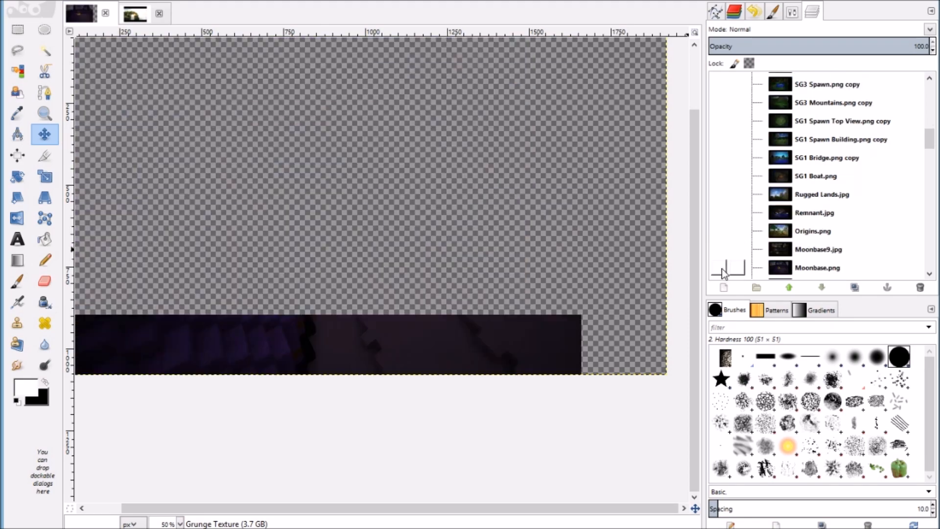
pyautogui.scroll(-3, 721, 270)
pyautogui.click(719, 252)
pyautogui.click(717, 255)
pyautogui.click(718, 264)
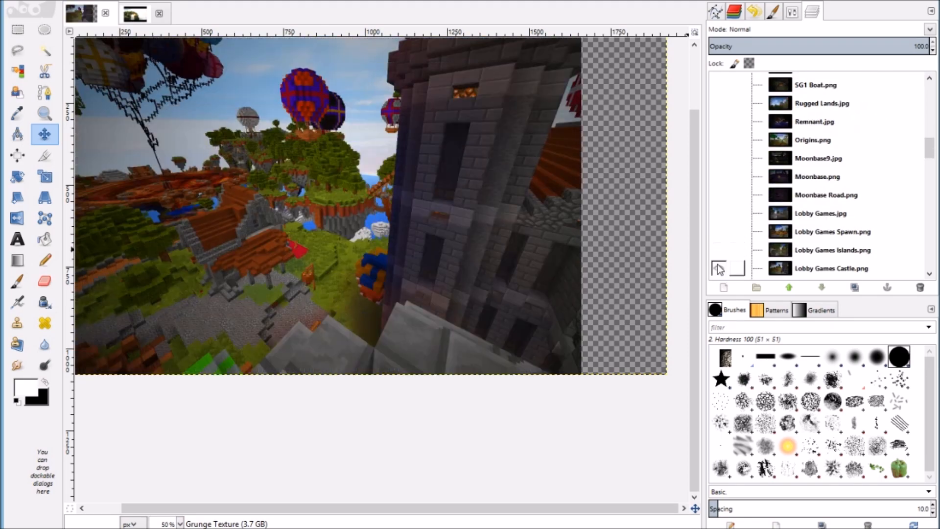
pyautogui.click(718, 264)
# Collapse the Minecraft MCSG Maps group and expand the Minecraft HiveSG Maps group.
pyautogui.scroll(6, 717, 264)
pyautogui.scroll(3, 728, 243)
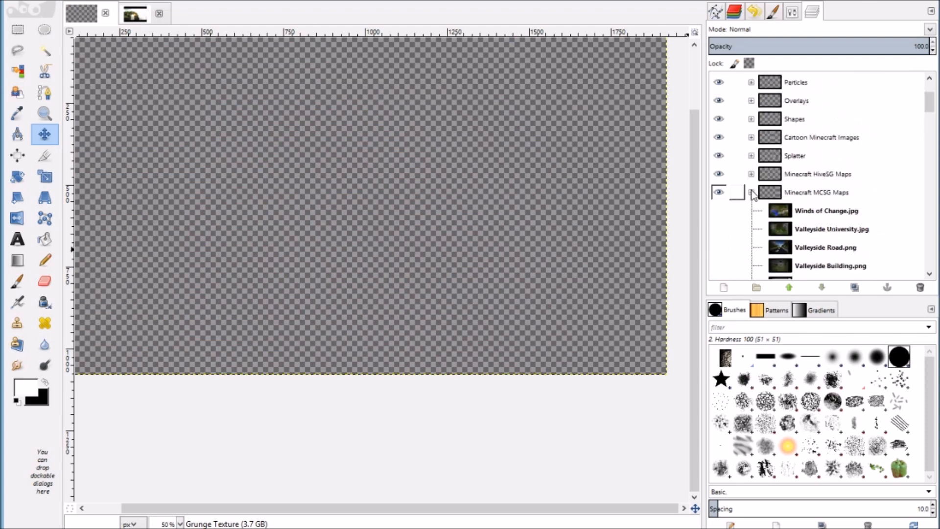
pyautogui.click(751, 192)
pyautogui.click(751, 174)
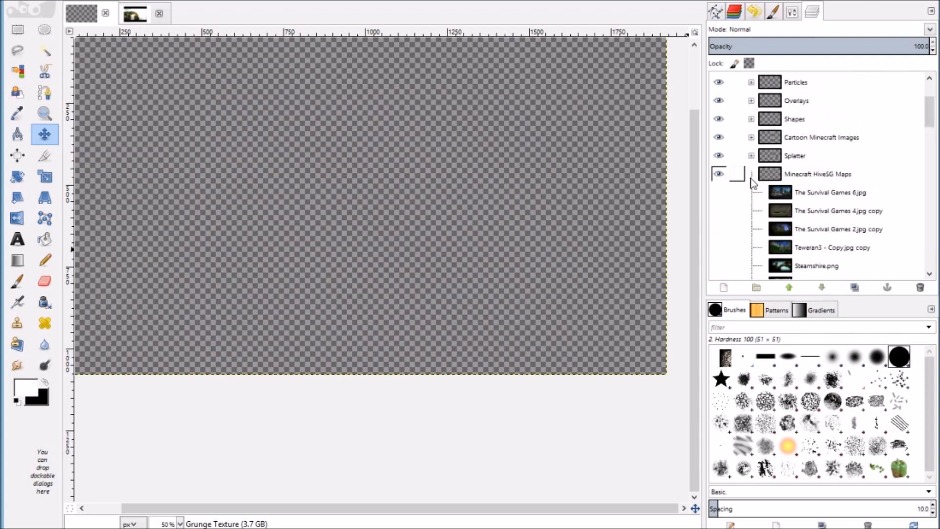
# Preview the HiveSG map layers from SG7 Beach.png down to SG1 Spawn Building.png, hiding each again.
pyautogui.scroll(-9, 749, 179)
pyautogui.click(719, 192)
pyautogui.click(720, 193)
pyautogui.click(718, 212)
pyautogui.click(718, 213)
pyautogui.click(715, 226)
pyautogui.click(716, 227)
pyautogui.click(720, 244)
pyautogui.click(721, 248)
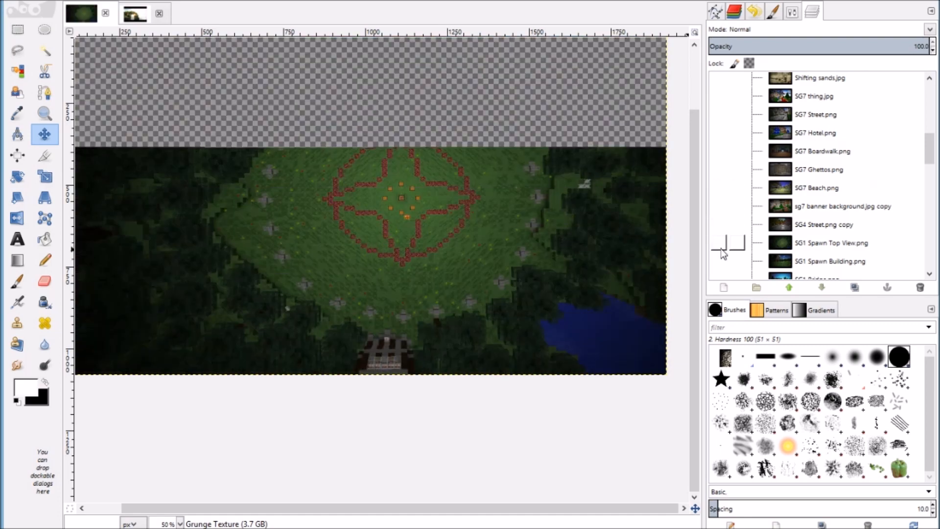
pyautogui.click(723, 259)
pyautogui.click(722, 259)
# Collapse the Minecraft HiveSG Maps group and expand the Splatter group.
pyautogui.scroll(10, 729, 230)
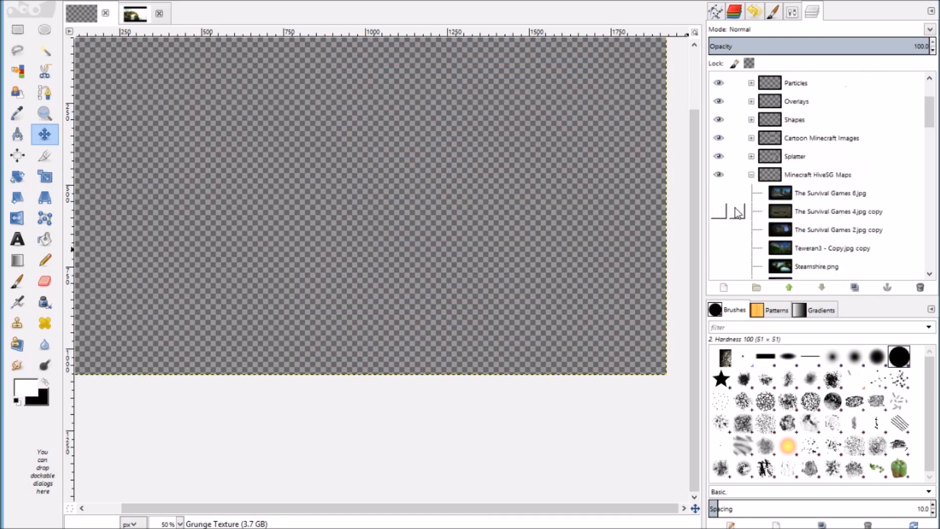
pyautogui.click(750, 175)
pyautogui.click(752, 156)
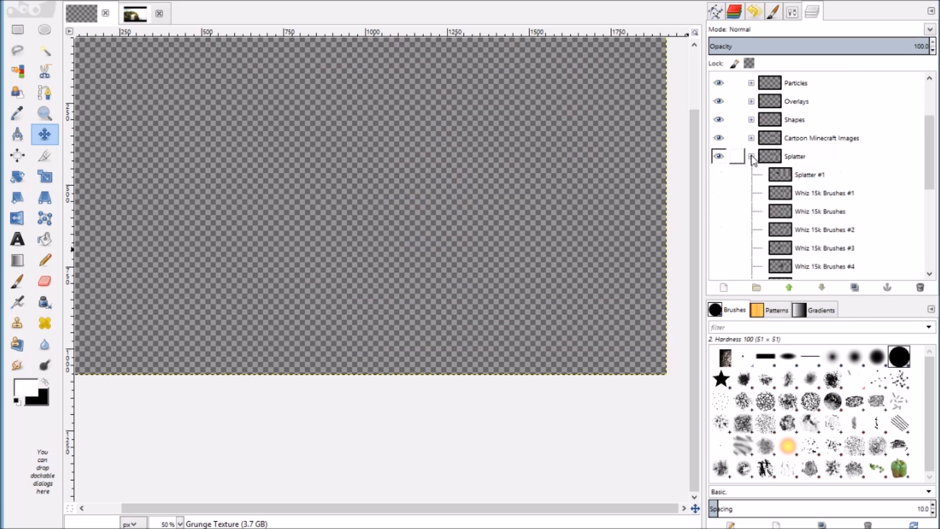
# Preview Splatter #1, Whiz 15k Brushes #1, Whiz 15k Brushes and Whiz 15k Brushes #2, hiding each again.
pyautogui.click(719, 175)
pyautogui.click(718, 176)
pyautogui.click(718, 194)
pyautogui.click(718, 194)
pyautogui.click(718, 212)
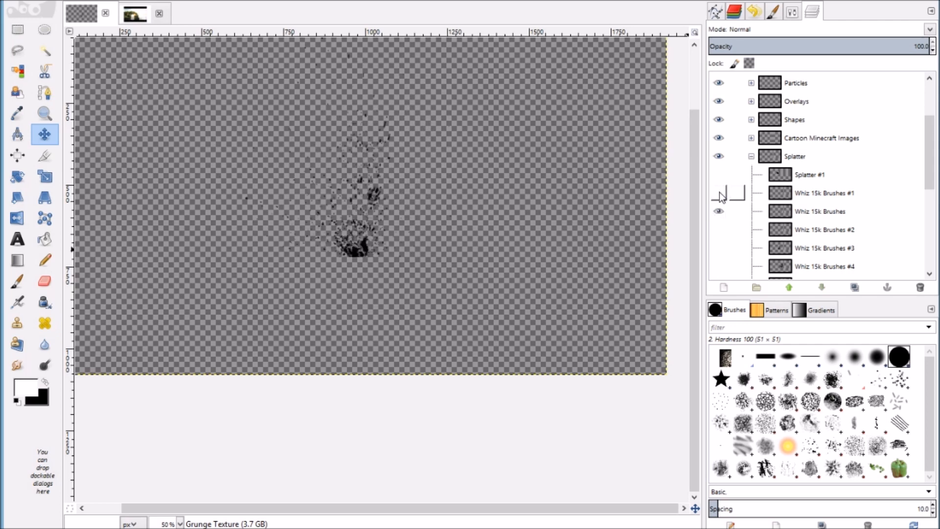
pyautogui.click(719, 213)
pyautogui.click(719, 231)
pyautogui.click(719, 231)
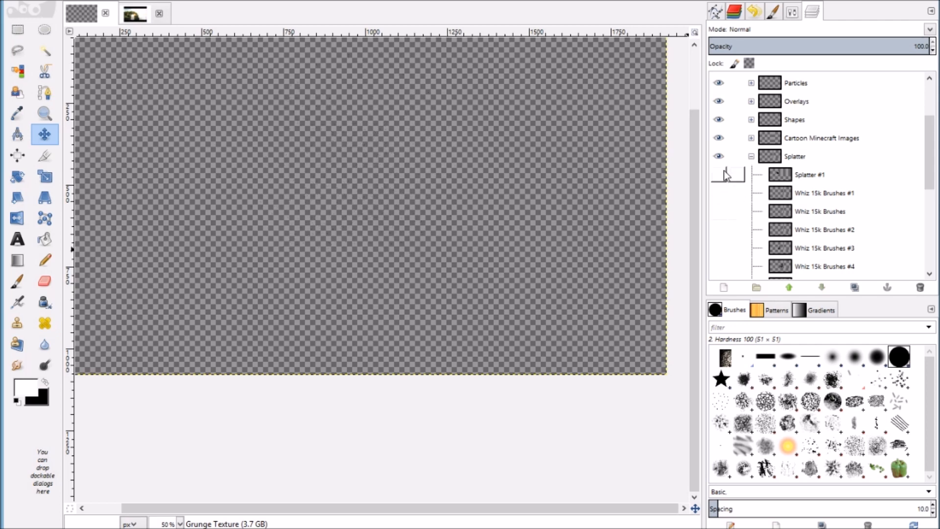
# Show the Splatter #1 layer and move its black splatter about 136 px right and 128 px down.
pyautogui.click(723, 172)
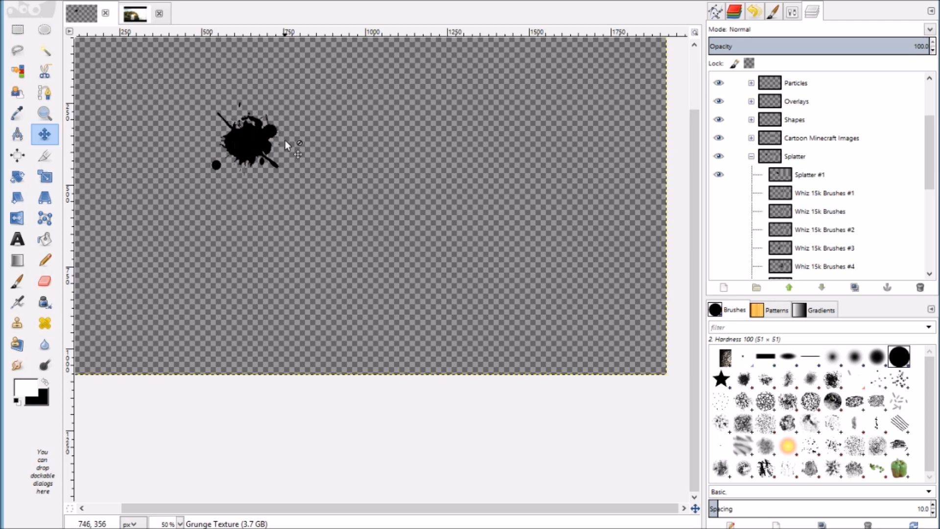
pyautogui.moveTo(285, 142); pyautogui.dragTo(304, 189)
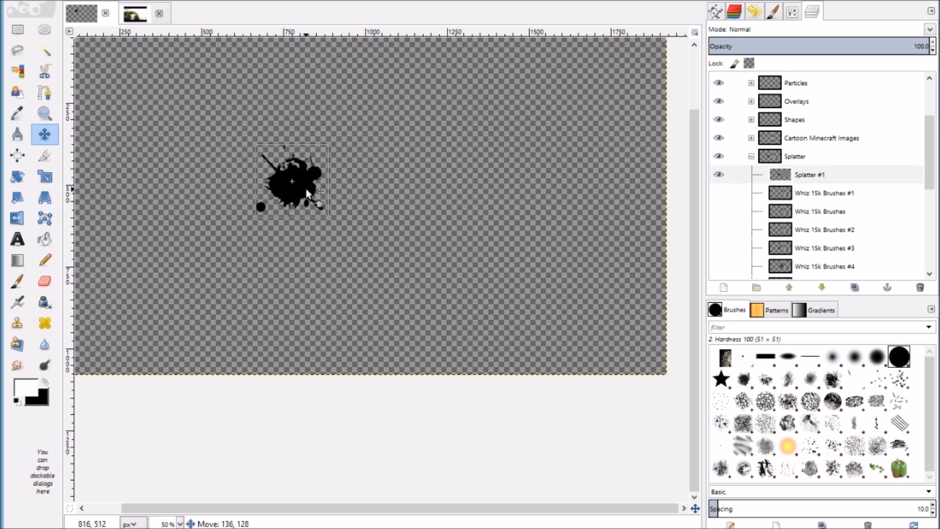
pyautogui.scroll(-15, 739, 210)
pyautogui.scroll(8, 739, 210)
pyautogui.click(751, 255)
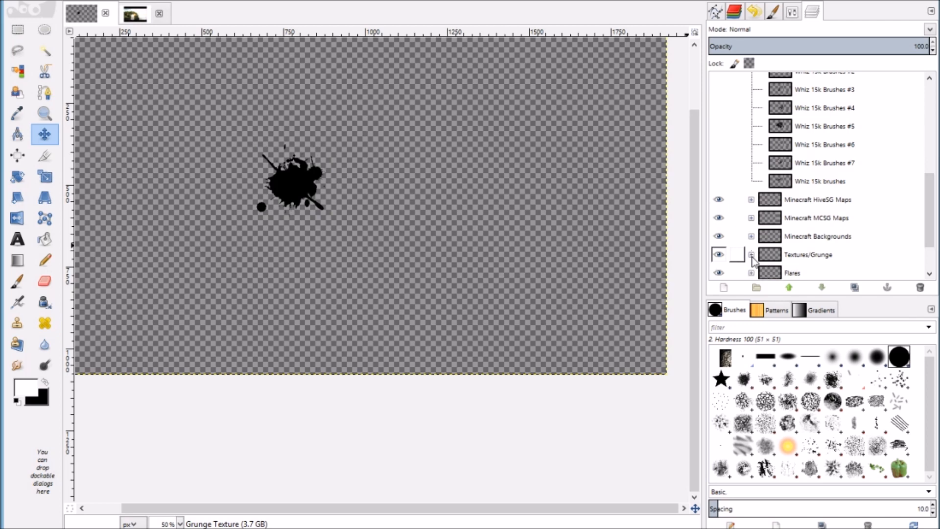
pyautogui.scroll(5, 738, 239)
pyautogui.scroll(-3, 738, 235)
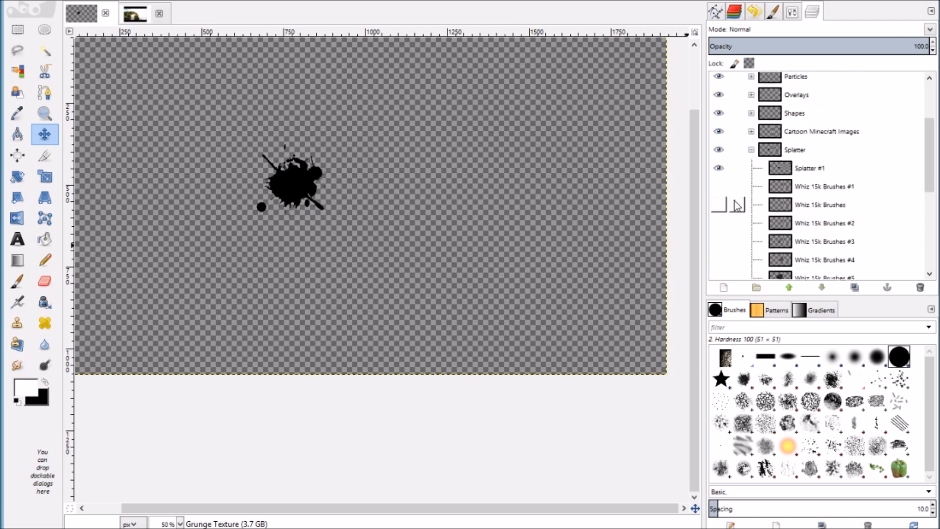
# Hide Splatter #1 and briefly show Whiz 15k Brushes #1, Whiz 15k Brushes and Whiz 15k Brushes #2.
pyautogui.click(718, 170)
pyautogui.click(722, 187)
pyautogui.click(722, 186)
pyautogui.click(721, 205)
pyautogui.click(721, 205)
pyautogui.click(722, 224)
pyautogui.click(722, 223)
# Preview the Whiz 15k Brushes #3, #4, #5 and #6 layers one at a time, hiding each again.
pyautogui.scroll(-2, 718, 219)
pyautogui.click(719, 211)
pyautogui.click(719, 211)
pyautogui.click(718, 229)
pyautogui.click(718, 229)
pyautogui.click(718, 248)
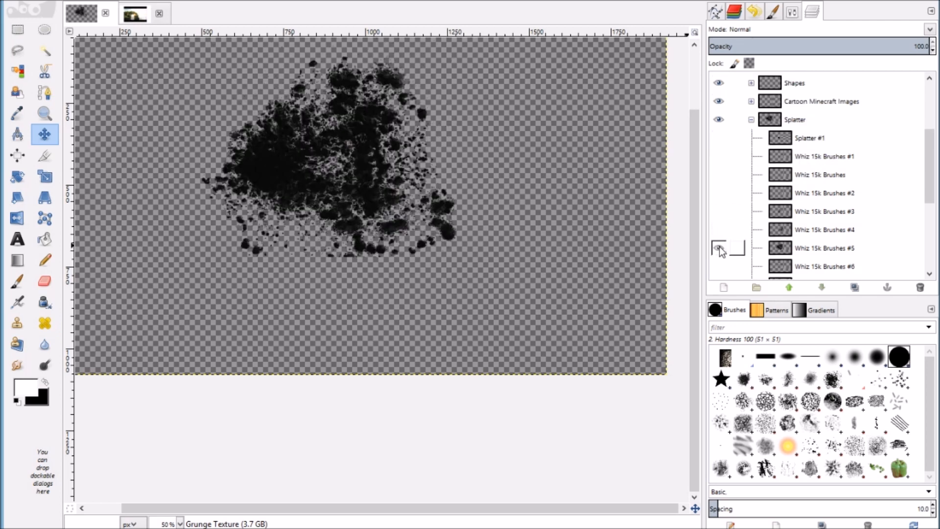
pyautogui.click(718, 247)
pyautogui.click(718, 266)
pyautogui.click(719, 265)
# Recheck Whiz 15k Brushes #6 and preview Whiz 15k Brushes #7 and the last brush layer, hiding each again.
pyautogui.scroll(-2, 718, 255)
pyautogui.click(715, 239)
pyautogui.click(716, 240)
pyautogui.click(715, 257)
pyautogui.click(714, 257)
pyautogui.scroll(-1, 716, 259)
pyautogui.click(716, 223)
pyautogui.click(718, 225)
pyautogui.click(718, 243)
pyautogui.click(724, 240)
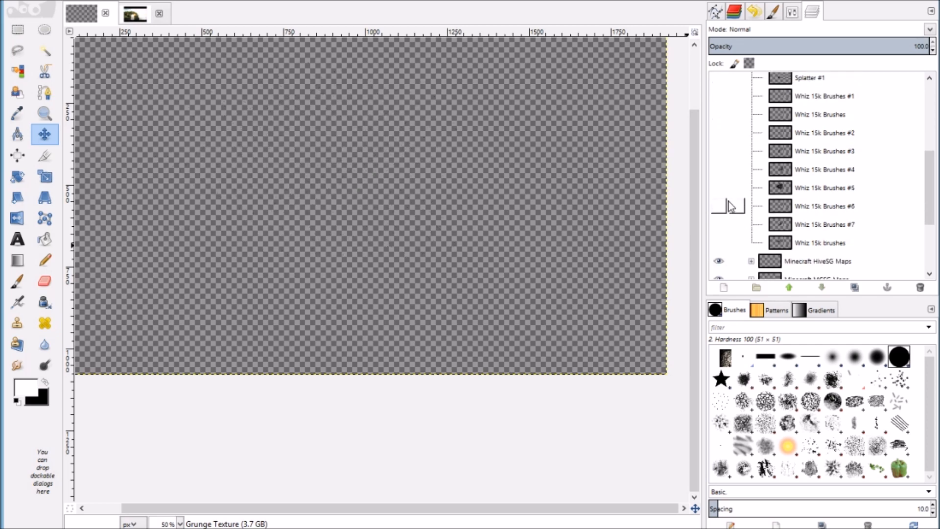
# Collapse the Splatter group and expand the Cartoon Minecraft Images group.
pyautogui.scroll(5, 723, 210)
pyautogui.click(750, 212)
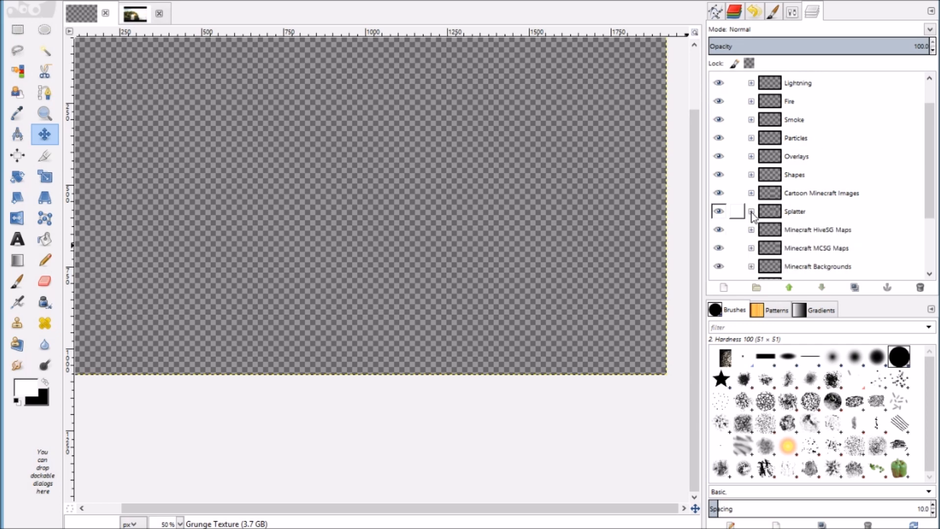
pyautogui.click(751, 194)
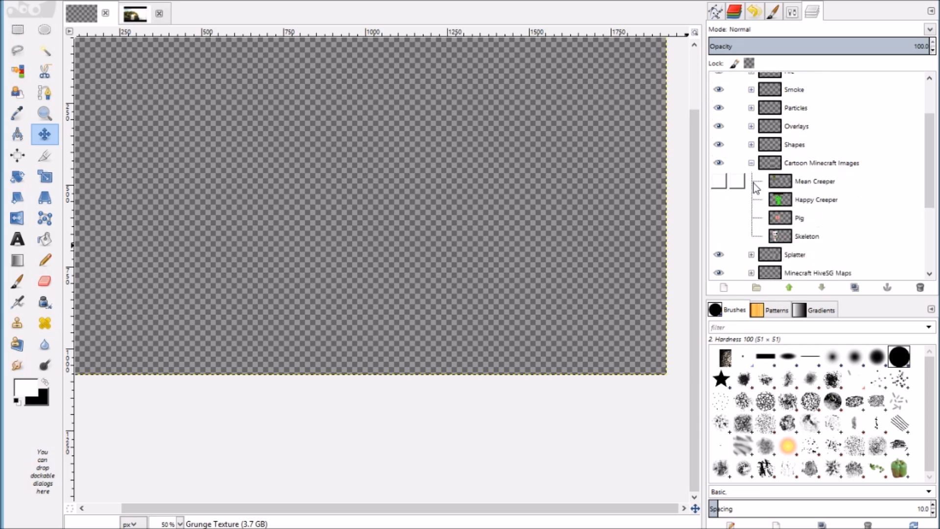
# Preview the Mean Creeper and Happy Creeper layers one at a time, hiding each again.
pyautogui.click(718, 182)
pyautogui.moveTo(262, 135); pyautogui.dragTo(416, 268)
pyautogui.moveTo(323, 221); pyautogui.dragTo(245, 168)
pyautogui.scroll(-1, 275, 158)
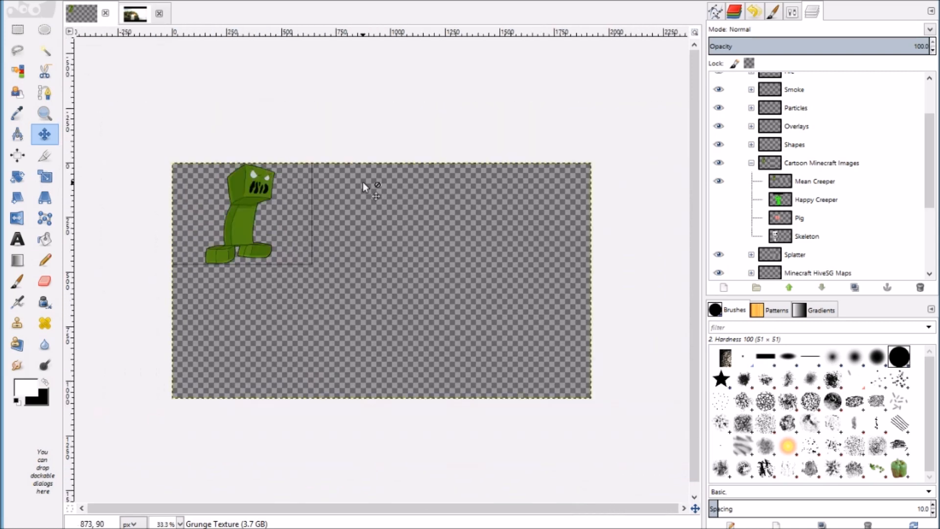
pyautogui.click(718, 181)
pyautogui.click(719, 200)
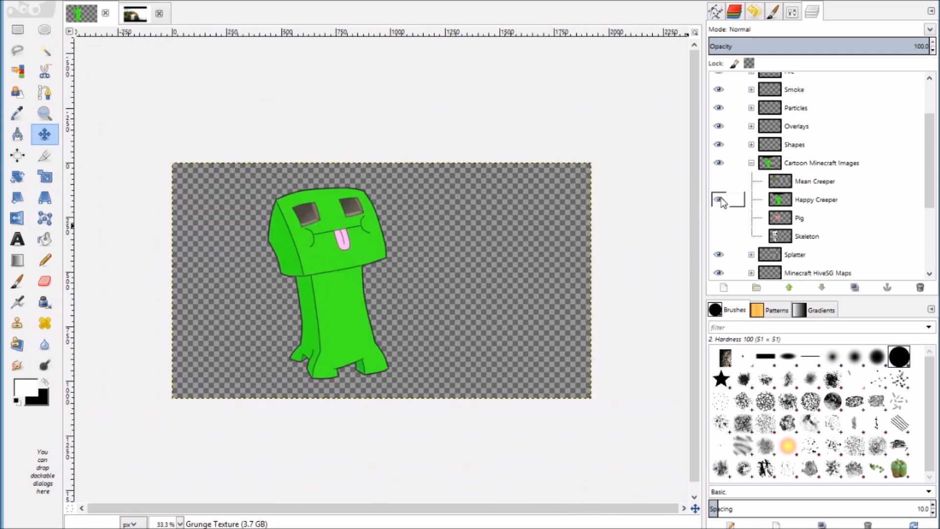
pyautogui.click(718, 199)
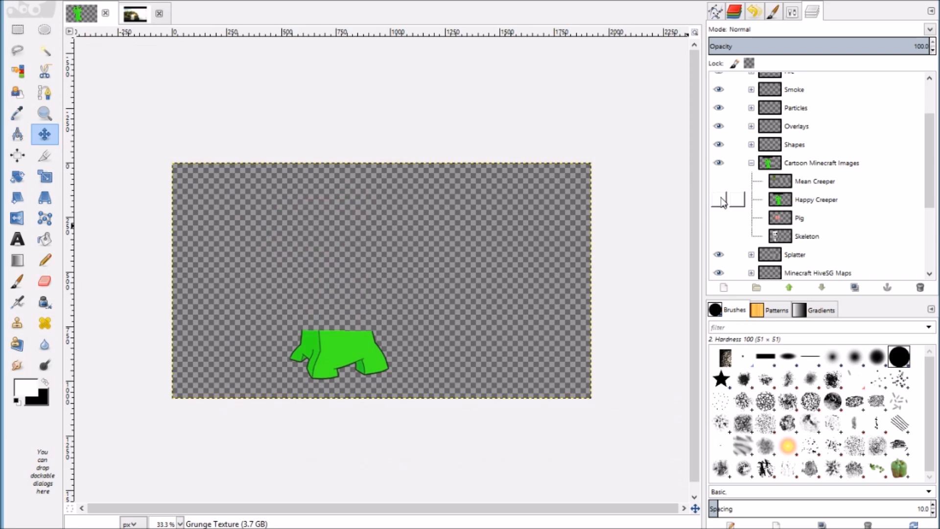
# Preview the Pig and Skeleton layers one at a time, hiding each again.
pyautogui.click(719, 218)
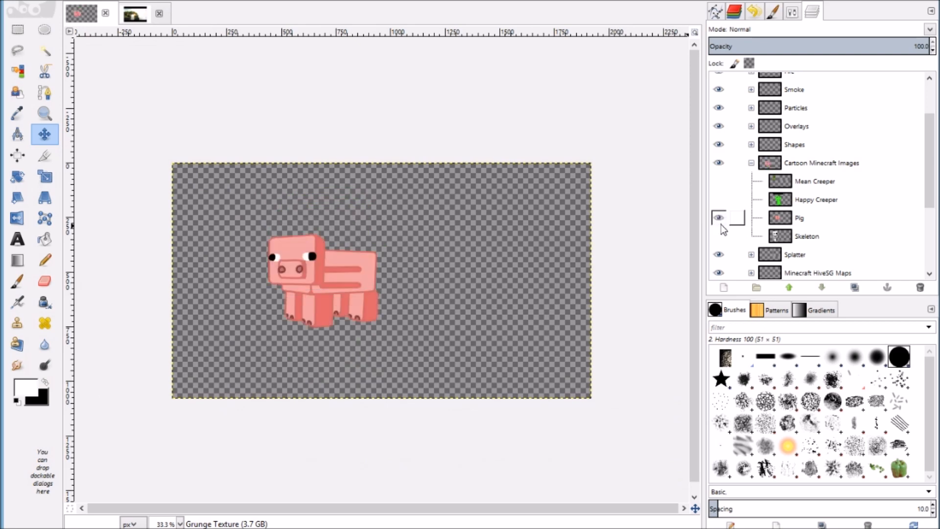
pyautogui.click(719, 217)
pyautogui.click(718, 236)
pyautogui.click(719, 236)
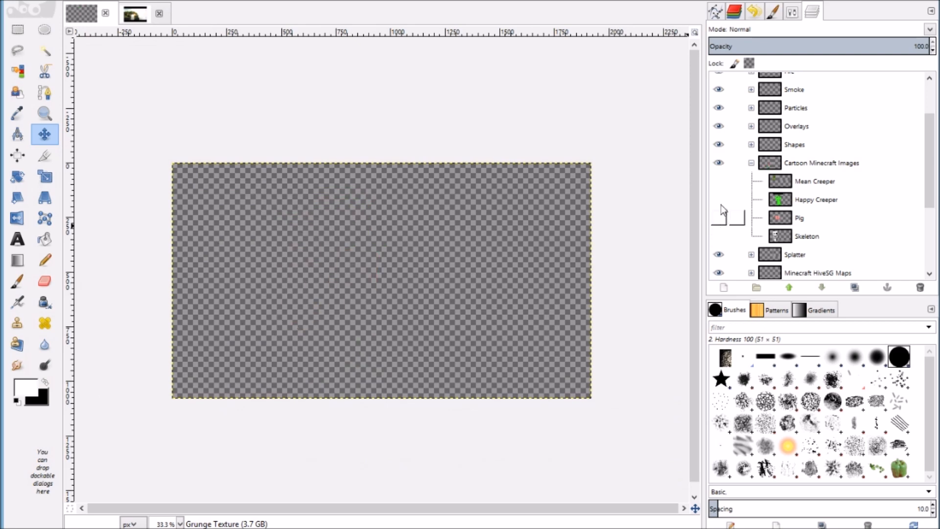
# Collapse the Cartoon Minecraft Images group and open the Ellipses subgroup inside Shapes, with Rectangles collapsed.
pyautogui.click(751, 163)
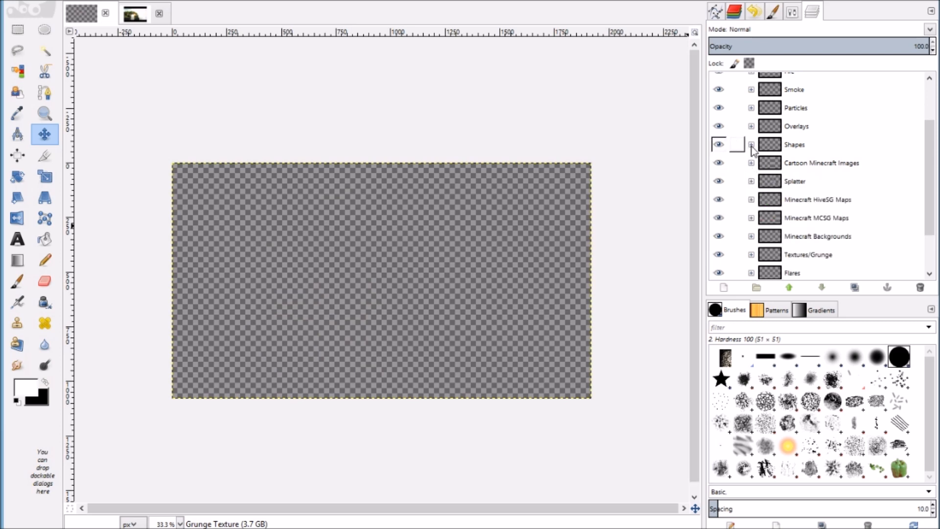
pyautogui.click(751, 145)
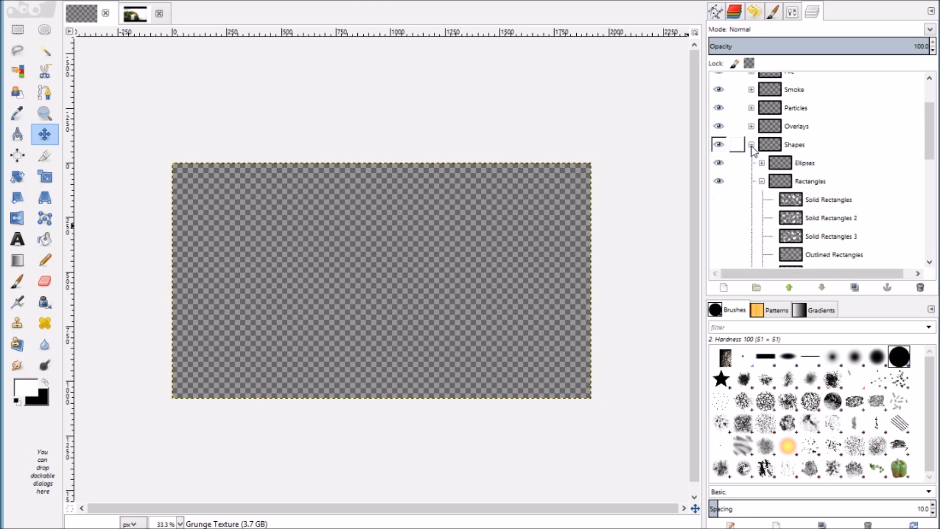
pyautogui.click(761, 182)
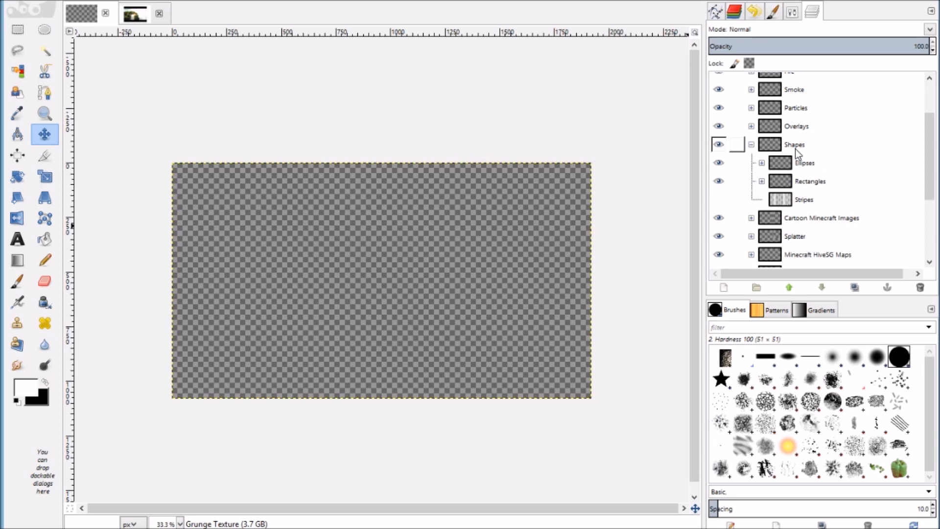
pyautogui.click(762, 164)
pyautogui.scroll(-2, 751, 165)
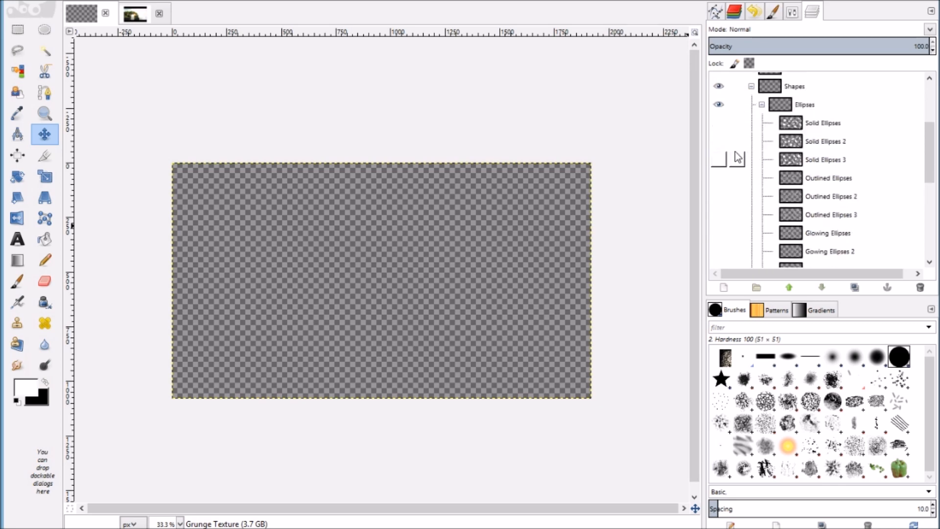
# Preview the Solid Ellipses, Solid Ellipses 2 and Solid Ellipses 3 layers, hiding each again.
pyautogui.click(718, 121)
pyautogui.click(718, 122)
pyautogui.click(719, 139)
pyautogui.click(718, 139)
pyautogui.click(719, 156)
pyautogui.click(719, 159)
# Preview the Outlined Ellipses, Outlined Ellipses 2 and Outlined Ellipses 3 layers, hiding each again.
pyautogui.click(720, 178)
pyautogui.click(720, 177)
pyautogui.click(720, 196)
pyautogui.click(721, 197)
pyautogui.click(716, 215)
pyautogui.click(715, 217)
# Preview the Glowing Ellipses layer and recheck Solid Ellipses, hiding both again.
pyautogui.click(712, 239)
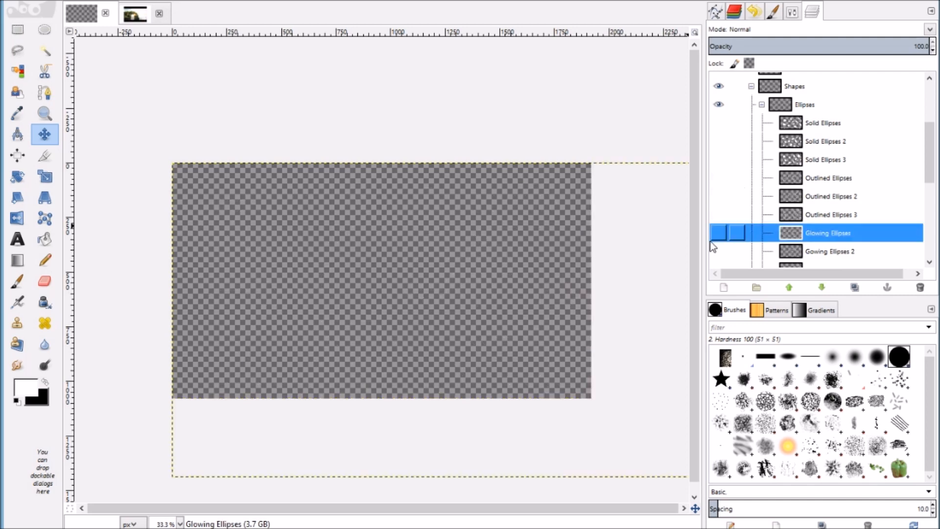
pyautogui.click(715, 233)
pyautogui.click(714, 234)
pyautogui.click(718, 122)
pyautogui.click(718, 122)
# Copy the Solid Ellipses layer into the island composition as a new layer and set its opacity to 16.
pyautogui.click(832, 124)
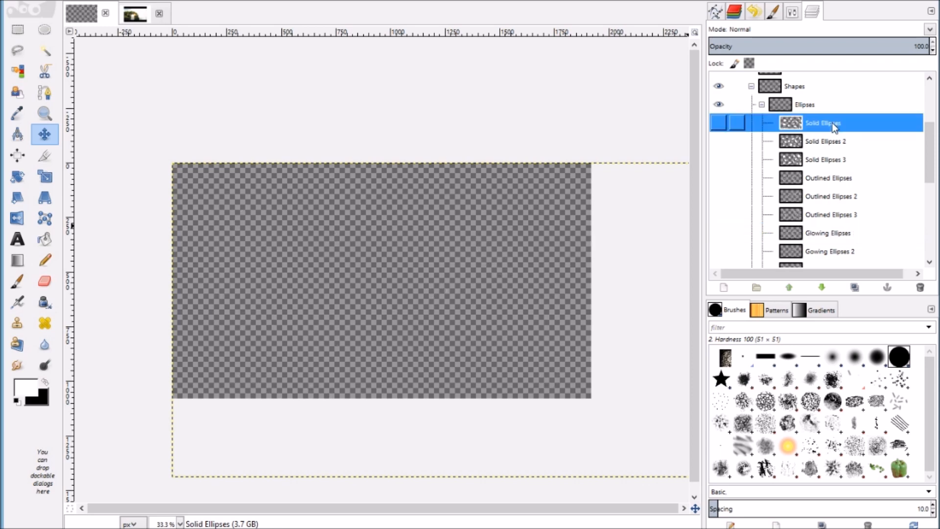
pyautogui.hotkey('ctrl', 'c')
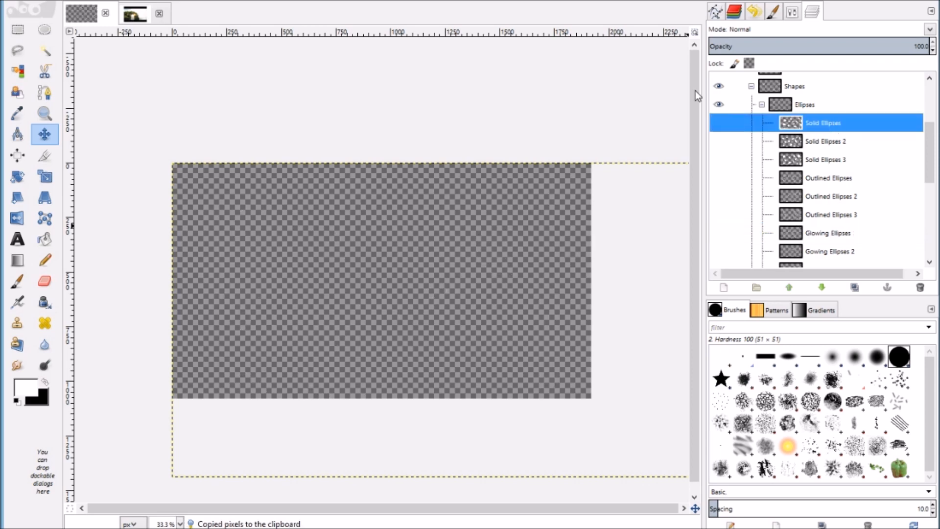
pyautogui.click(147, 13)
pyautogui.hotkey('ctrl', 'v')
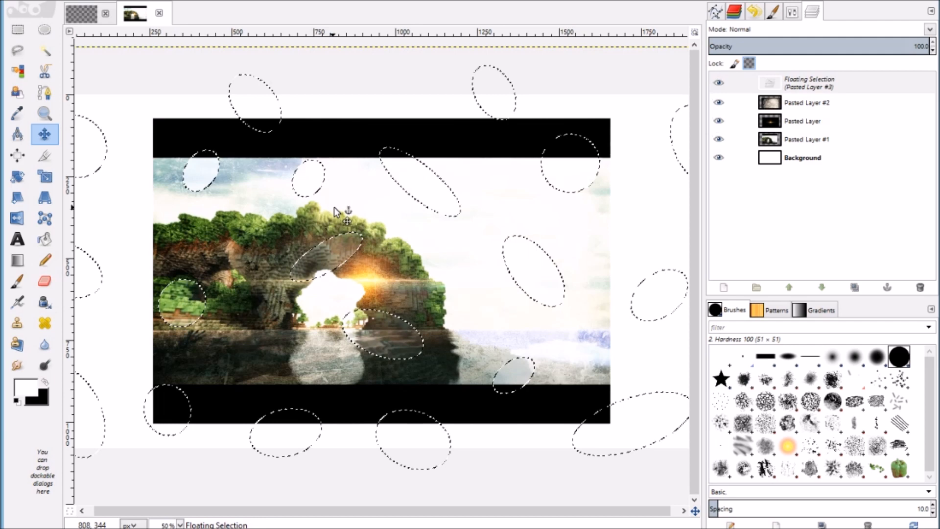
pyautogui.click(722, 288)
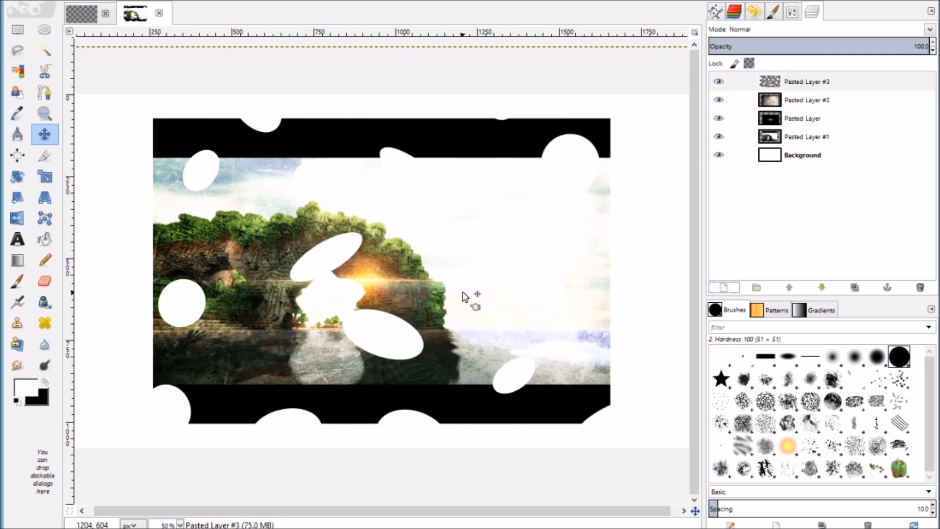
pyautogui.moveTo(934, 52); pyautogui.dragTo(933, 44)
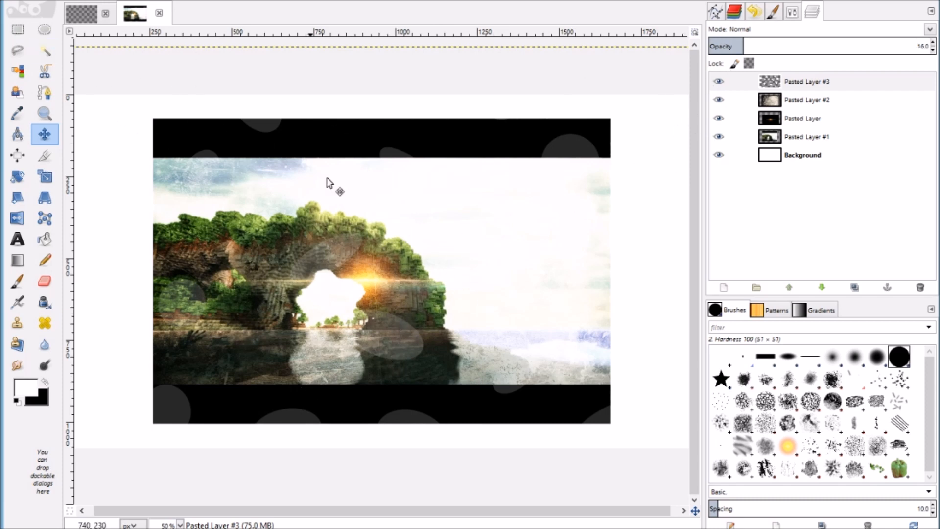
# Delete the pasted ellipses layer from the composition and switch back to the graphics pack image.
pyautogui.click(840, 83)
pyautogui.click(920, 287)
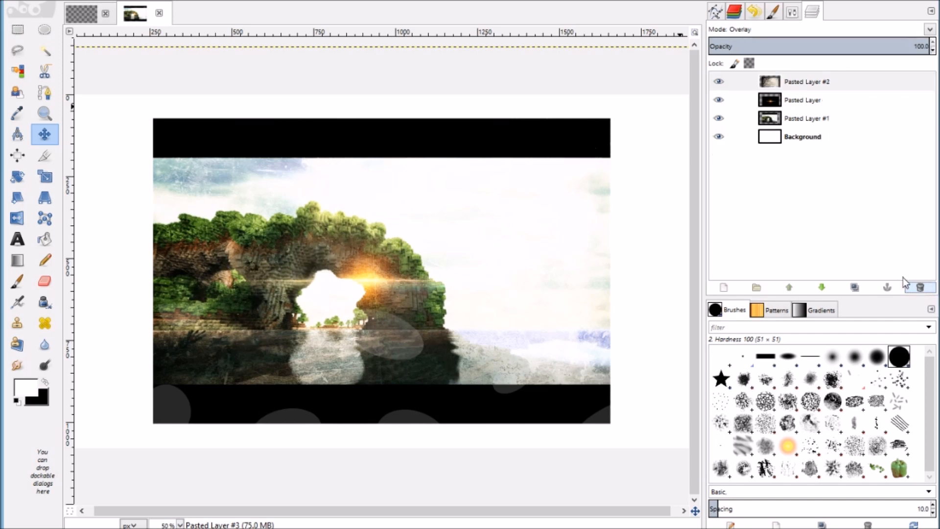
pyautogui.click(81, 13)
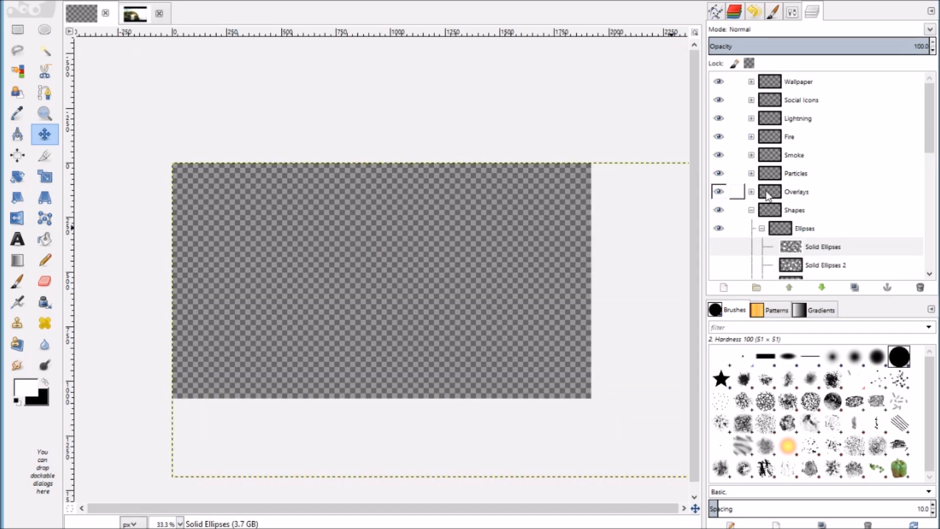
# Preview the Gowing Ellipses 2 and Glowing Ellipses 3 layers, hiding each again.
pyautogui.scroll(-5, 764, 233)
pyautogui.click(735, 186)
pyautogui.click(720, 219)
pyautogui.click(720, 220)
pyautogui.click(718, 226)
pyautogui.click(718, 230)
pyautogui.click(718, 242)
pyautogui.click(718, 242)
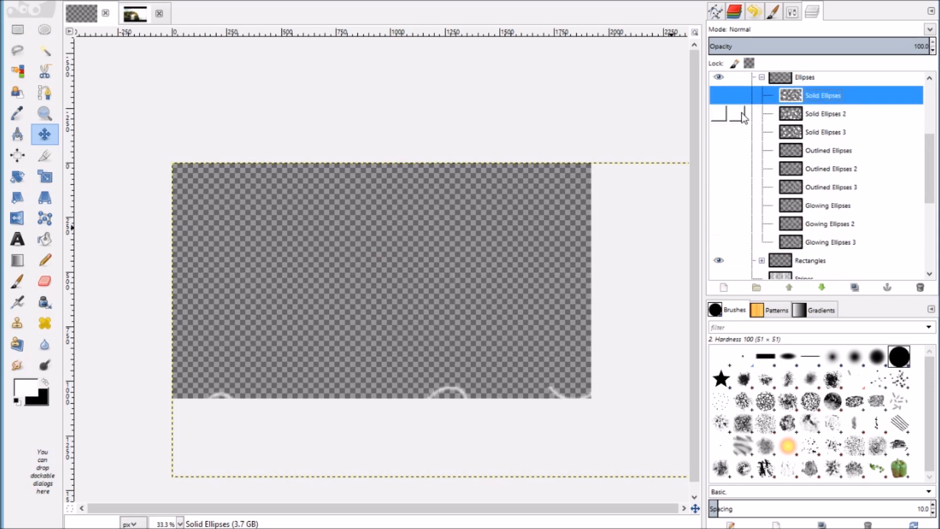
# Collapse the Ellipses group and briefly show the Stripes layer.
pyautogui.scroll(2, 768, 117)
pyautogui.click(761, 139)
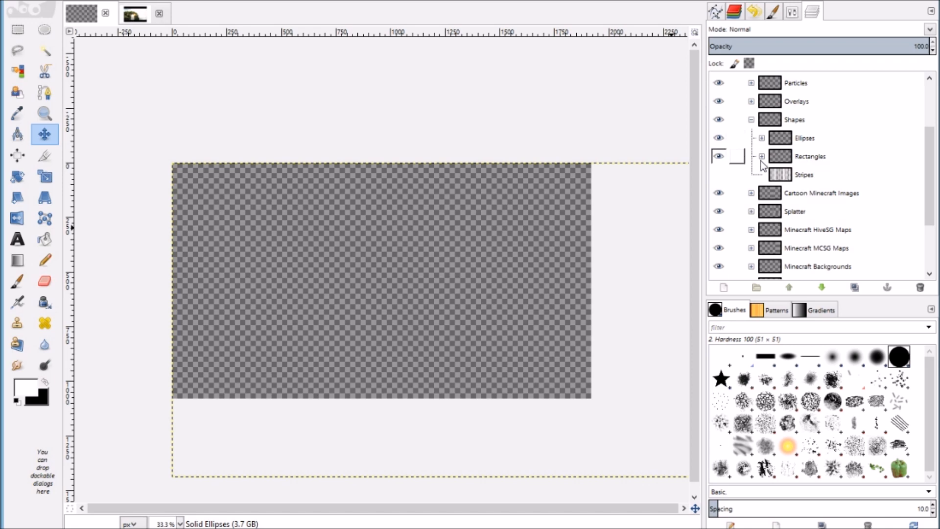
pyautogui.click(719, 175)
pyautogui.click(719, 175)
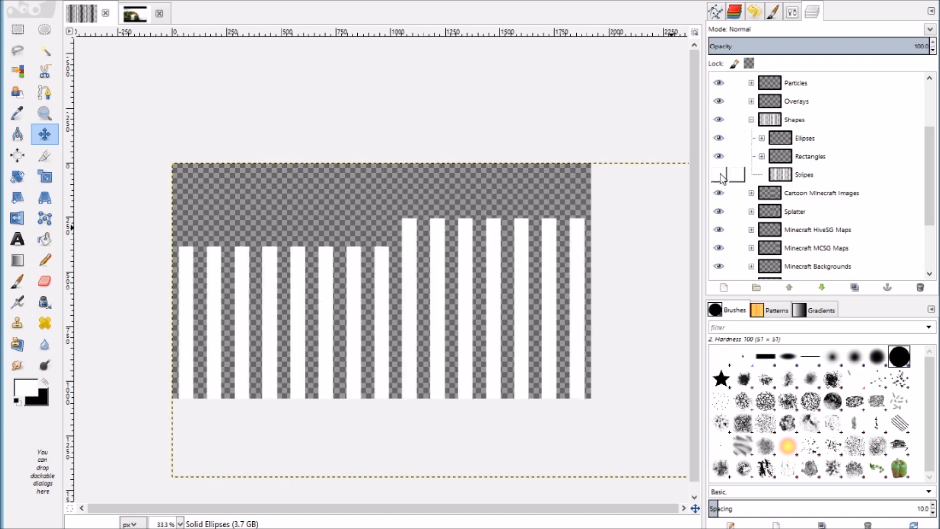
# Expand the Rectangles group and preview Solid Rectangles, Solid Rectangles 2 and Solid Rectangles 3, hiding each again.
pyautogui.click(765, 157)
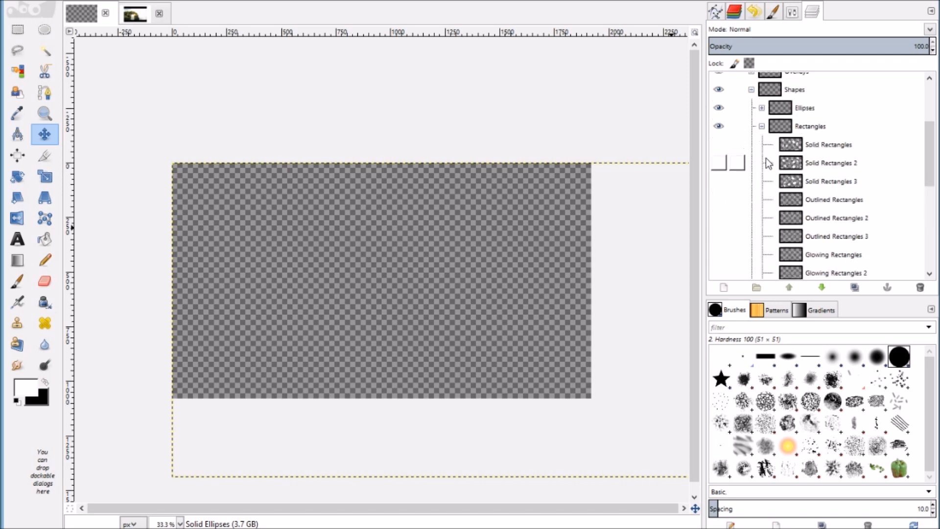
pyautogui.click(716, 144)
pyautogui.click(713, 143)
pyautogui.click(715, 161)
pyautogui.click(712, 166)
pyautogui.click(712, 168)
pyautogui.click(713, 169)
pyautogui.click(715, 182)
pyautogui.click(715, 182)
# Preview the Outlined Rectangles, Outlined Rectangles 2 and Outlined Rectangles 3 layers, hiding each again.
pyautogui.click(716, 200)
pyautogui.click(716, 201)
pyautogui.click(717, 217)
pyautogui.click(717, 218)
pyautogui.click(716, 236)
pyautogui.click(717, 237)
# Preview the Glowing Rectangles and Glowing Rectangles 2 layers, hiding each again.
pyautogui.click(716, 255)
pyautogui.click(718, 256)
pyautogui.click(717, 272)
pyautogui.click(718, 272)
# Expand the Triangles subgroup nested at the end of the Rectangles group.
pyautogui.scroll(-5, 718, 265)
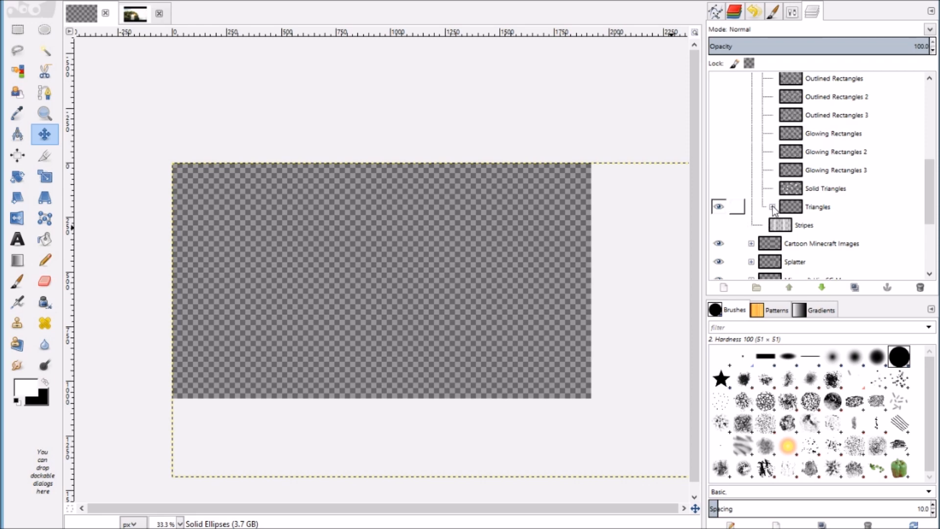
pyautogui.scroll(5, 811, 198)
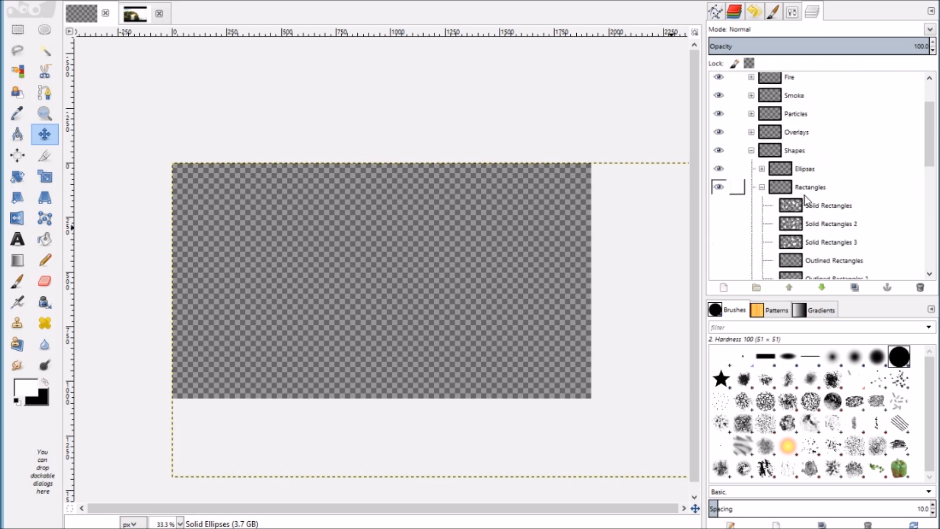
pyautogui.click(761, 187)
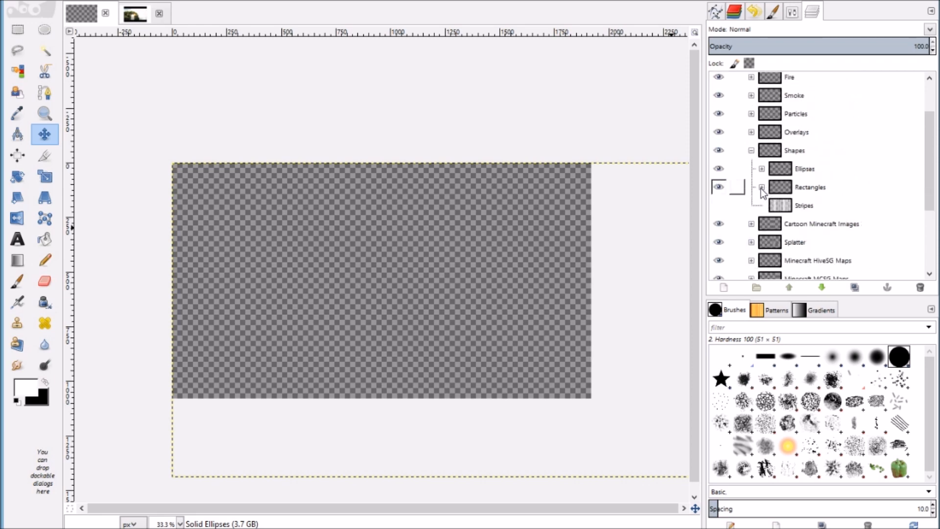
pyautogui.click(761, 187)
pyautogui.scroll(-5, 773, 182)
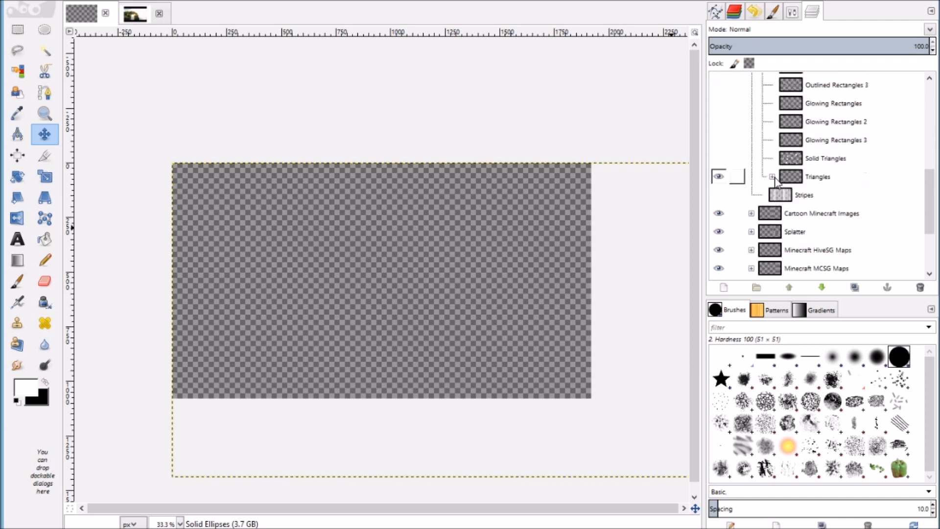
pyautogui.click(772, 177)
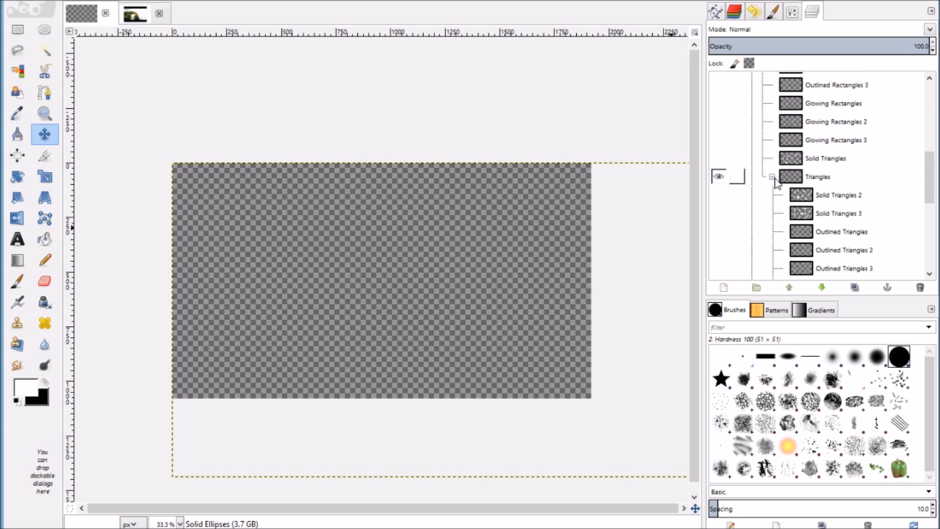
# Preview the Solid Triangles 2 and Solid Triangles 3 layers, hiding each again.
pyautogui.click(718, 195)
pyautogui.click(718, 196)
pyautogui.click(717, 213)
pyautogui.click(717, 214)
# Preview the Outlined Triangles, Outlined Triangles 2 and Outlined Triangles 3 layers, hiding each again.
pyautogui.click(713, 229)
pyautogui.click(713, 228)
pyautogui.click(715, 249)
pyautogui.click(715, 250)
pyautogui.click(720, 271)
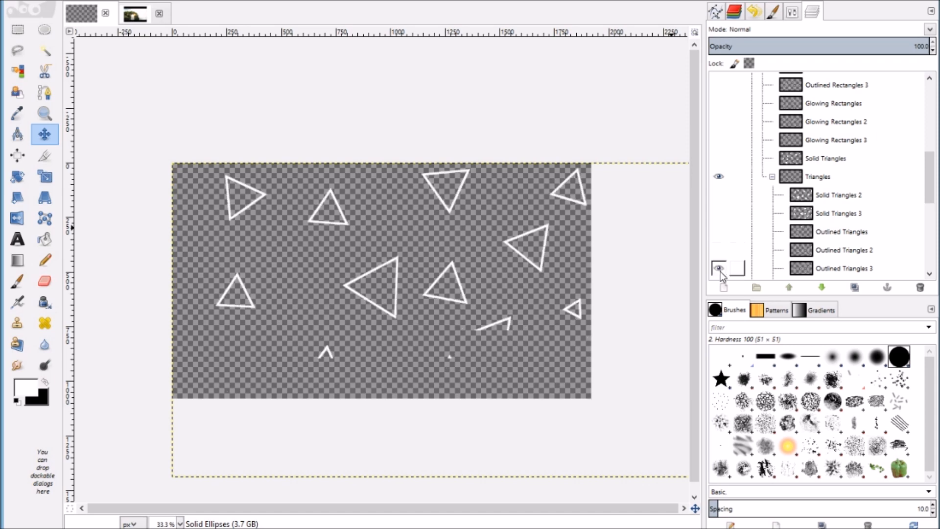
pyautogui.click(720, 271)
# Select the Glowing Triangles 2 layer and preview it along with Glowing Triangles 3.
pyautogui.scroll(5, 744, 221)
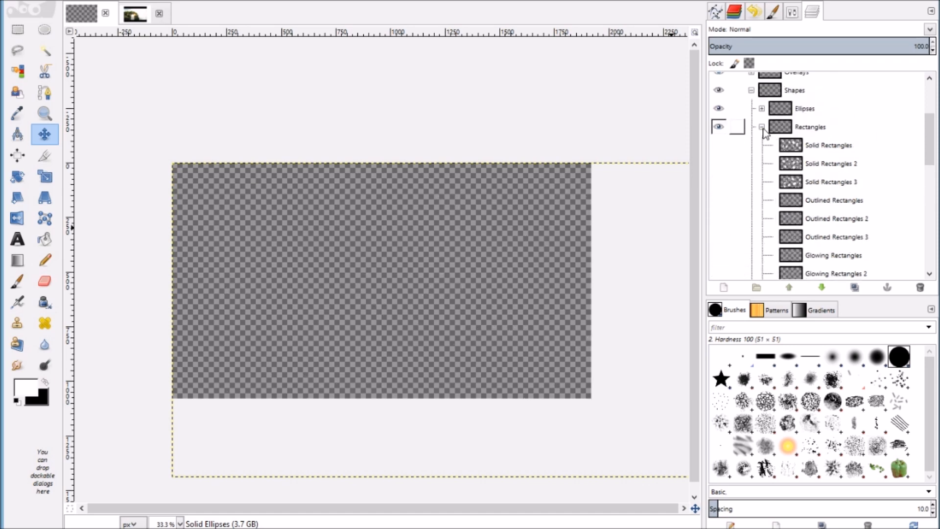
pyautogui.click(761, 128)
pyautogui.click(762, 127)
pyautogui.scroll(-3, 776, 175)
pyautogui.scroll(-2, 777, 175)
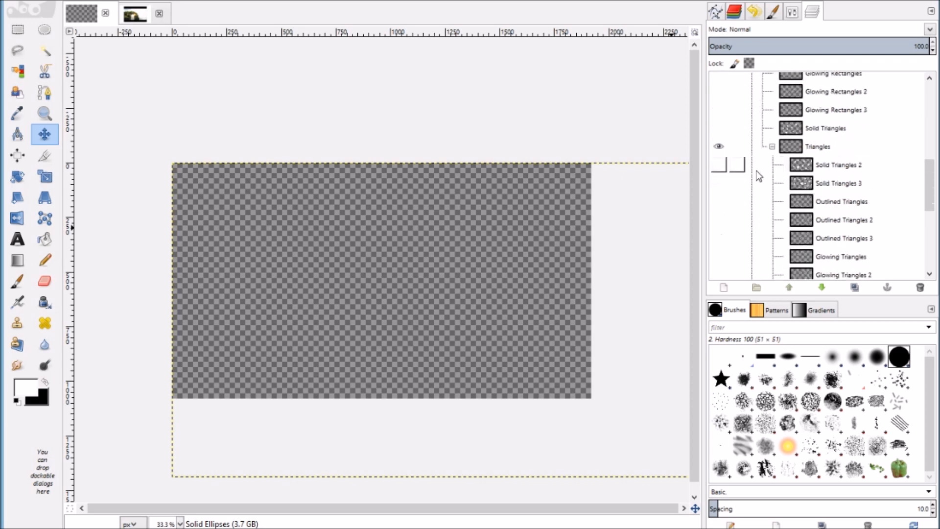
pyautogui.scroll(-3, 720, 189)
pyautogui.click(720, 186)
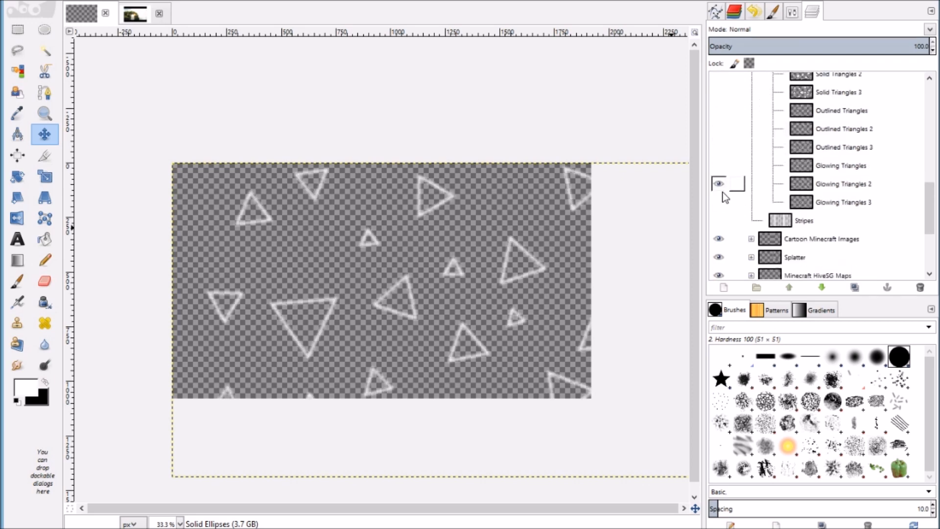
pyautogui.click(823, 184)
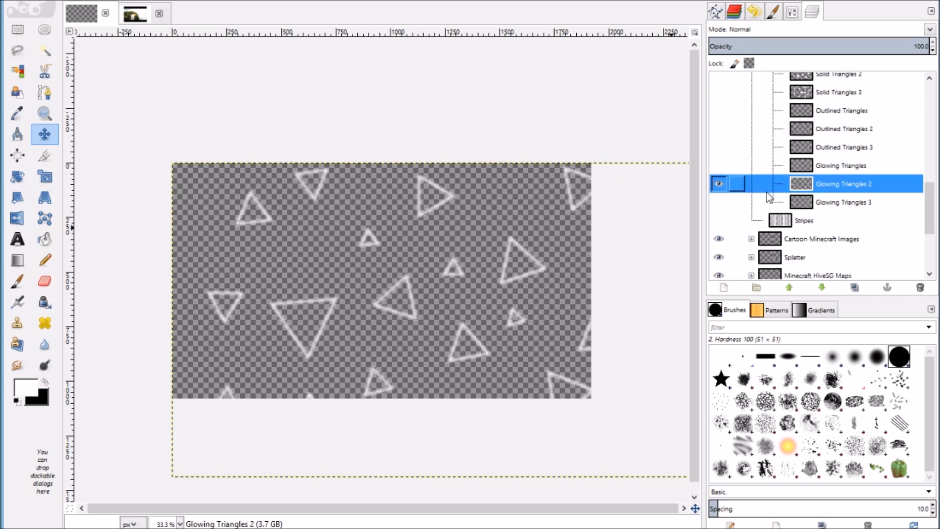
pyautogui.click(717, 186)
pyautogui.click(716, 184)
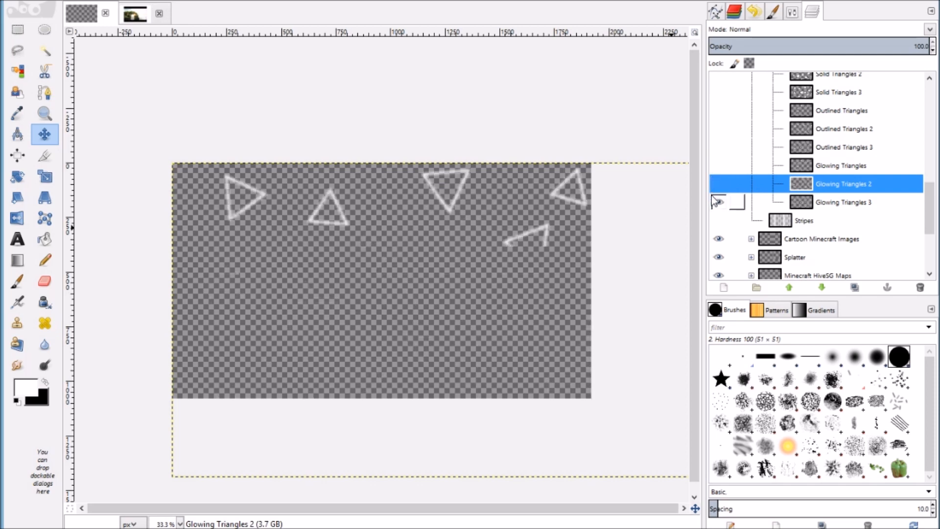
# Copy the Glowing Triangles 2 layer into the island composition as a new layer.
pyautogui.hotkey('ctrl', 'c')
pyautogui.click(138, 15)
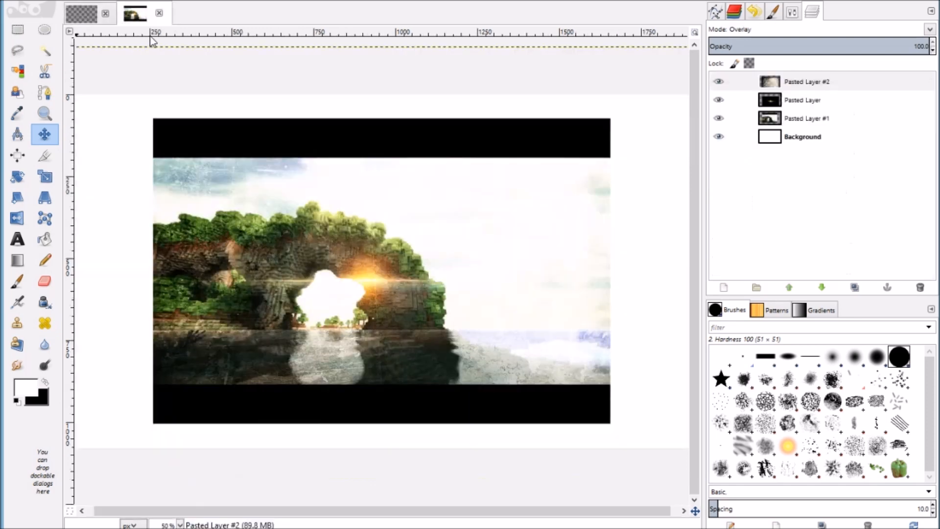
pyautogui.hotkey('ctrl', 'v')
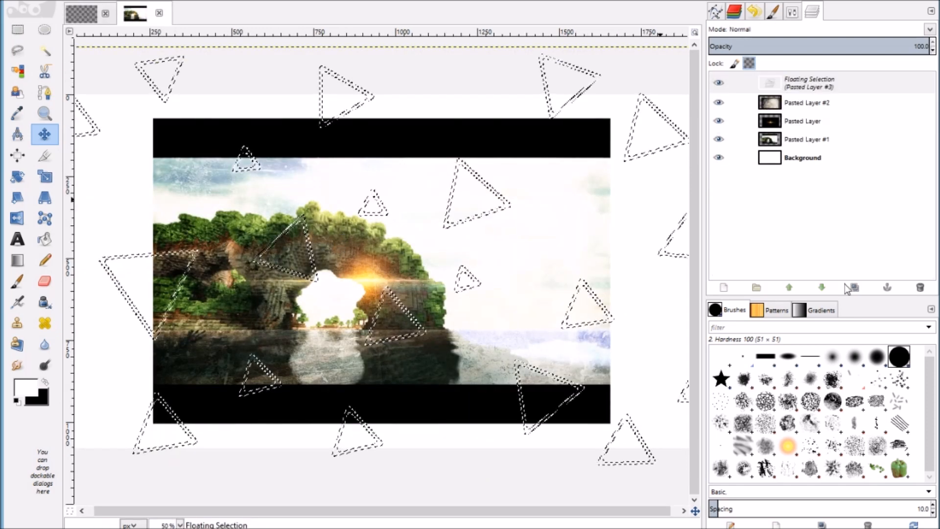
pyautogui.click(723, 287)
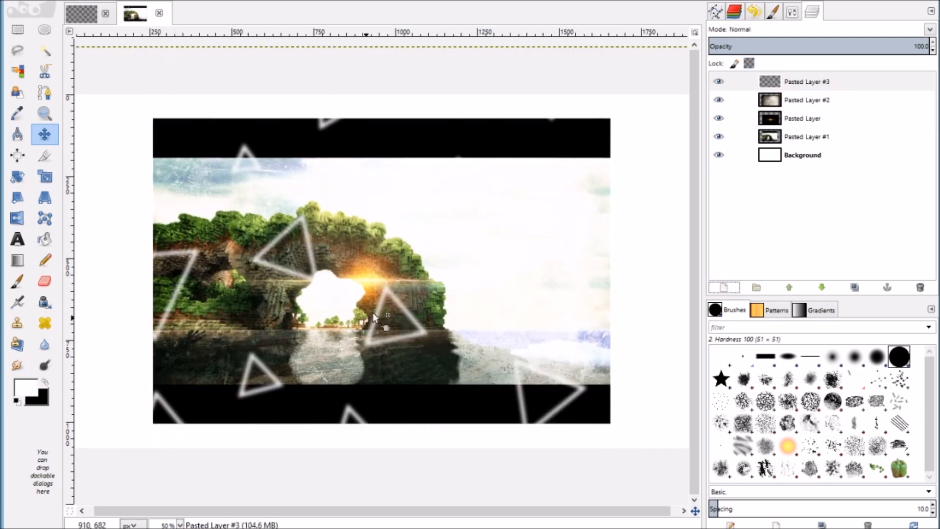
# Lower the pasted glowing triangles layer's opacity to 29 and scale the layer down from its upper-left corner.
pyautogui.click(933, 51)
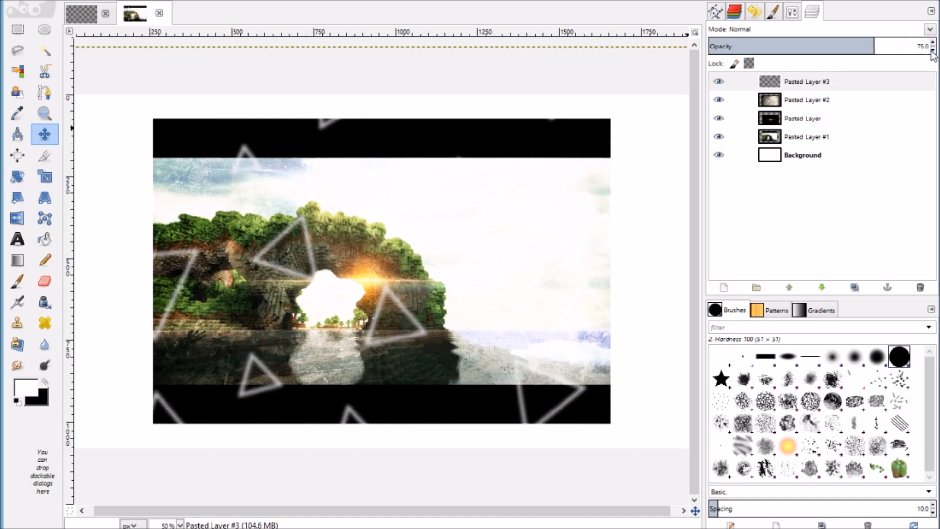
pyautogui.click(933, 51)
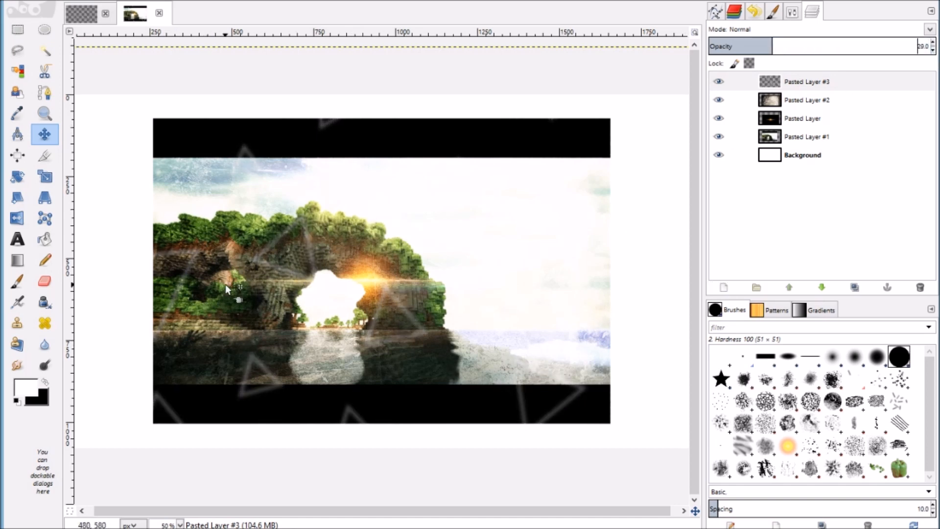
pyautogui.press('-')
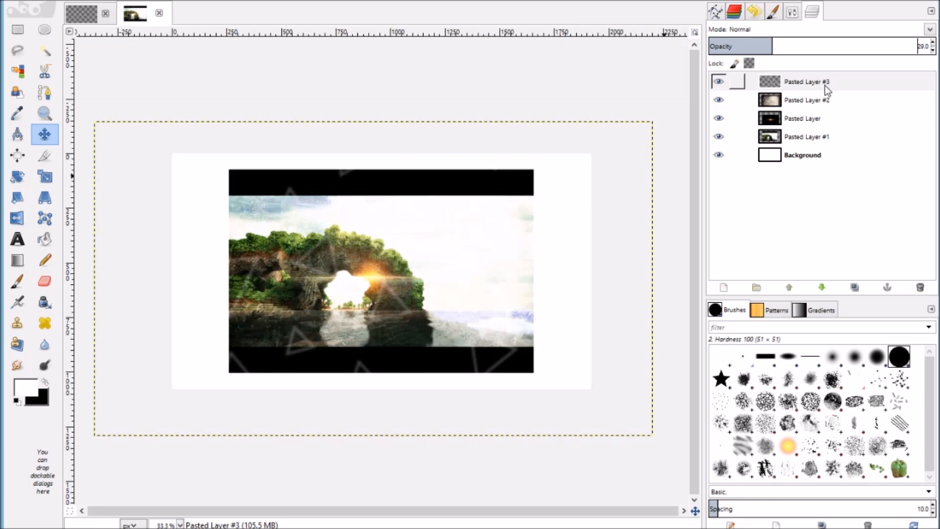
pyautogui.click(45, 176)
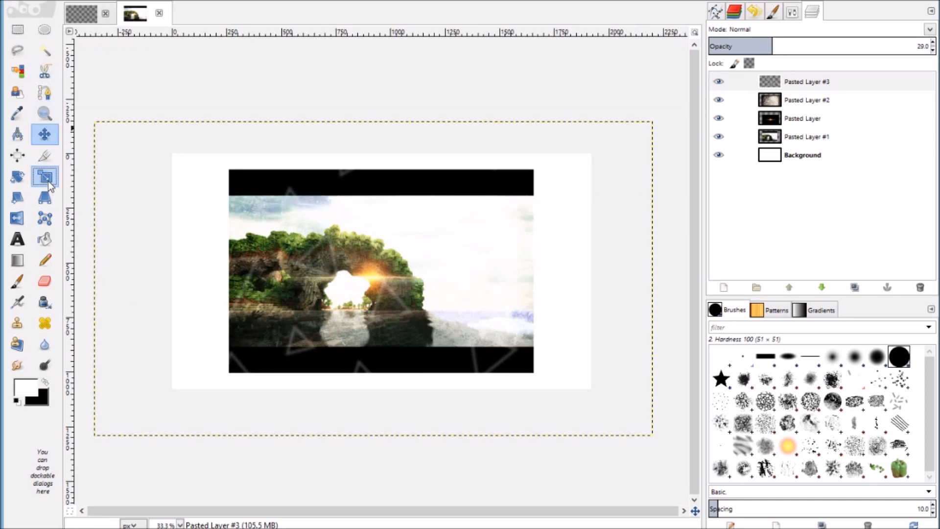
pyautogui.click(332, 246)
pyautogui.moveTo(332, 246); pyautogui.dragTo(441, 320)
pyautogui.click(840, 510)
# Try to shift the scaled triangles up and left within the composition, and undo the move.
pyautogui.click(44, 134)
pyautogui.moveTo(439, 323); pyautogui.dragTo(418, 297)
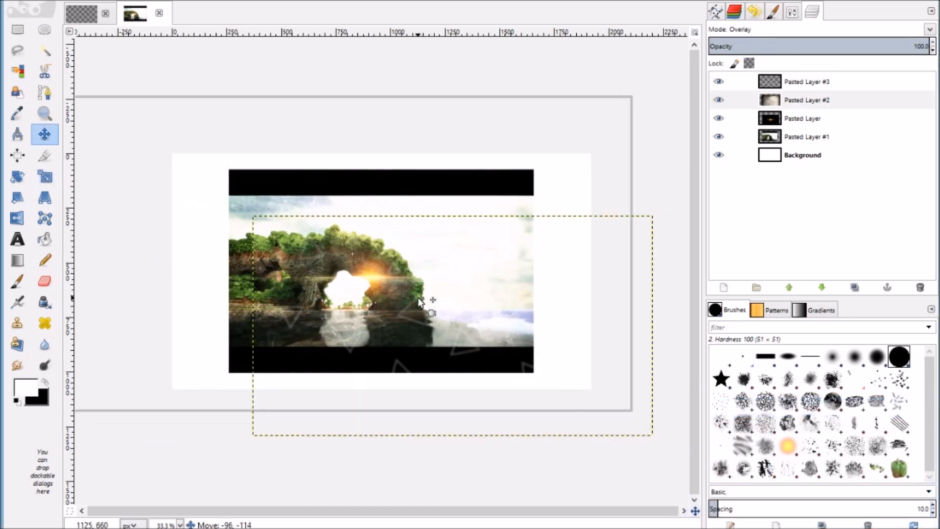
pyautogui.hotkey('ctrl', 'z')
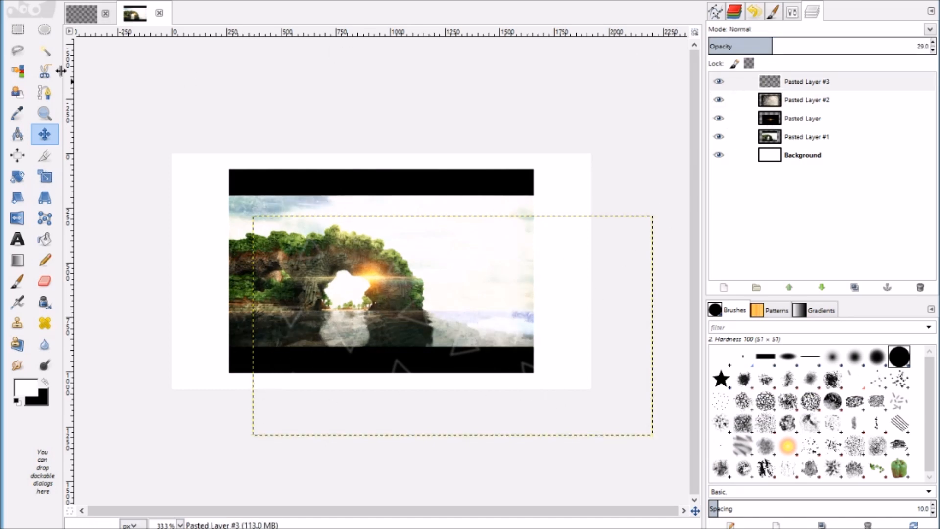
# Return to the graphics pack image and collapse its Triangles, Rectangles and Shapes layer groups.
pyautogui.click(87, 18)
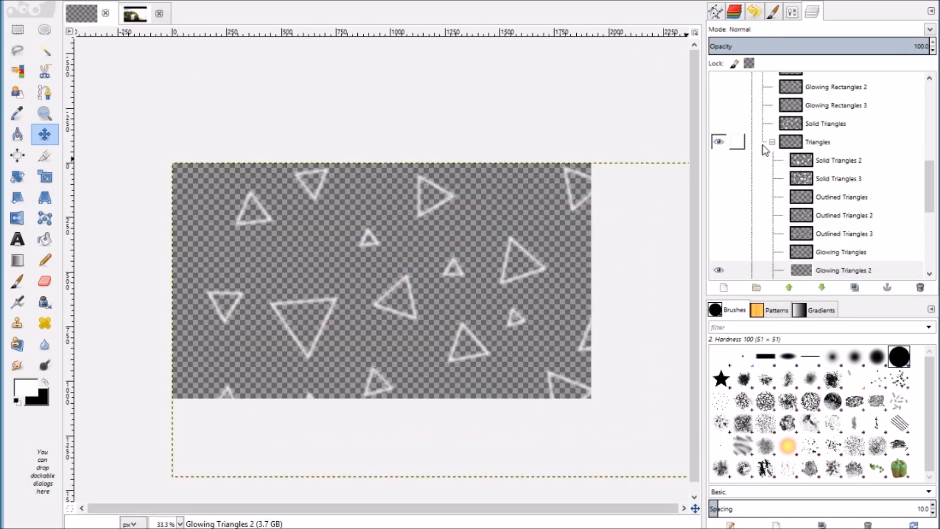
pyautogui.click(772, 142)
pyautogui.scroll(3, 784, 172)
pyautogui.scroll(3, 783, 173)
pyautogui.click(761, 184)
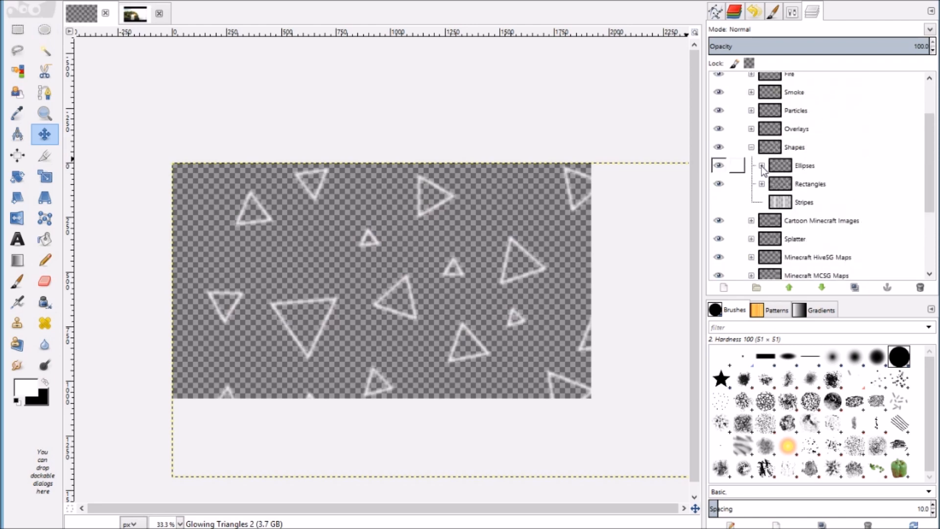
pyautogui.click(750, 147)
pyautogui.scroll(1, 750, 157)
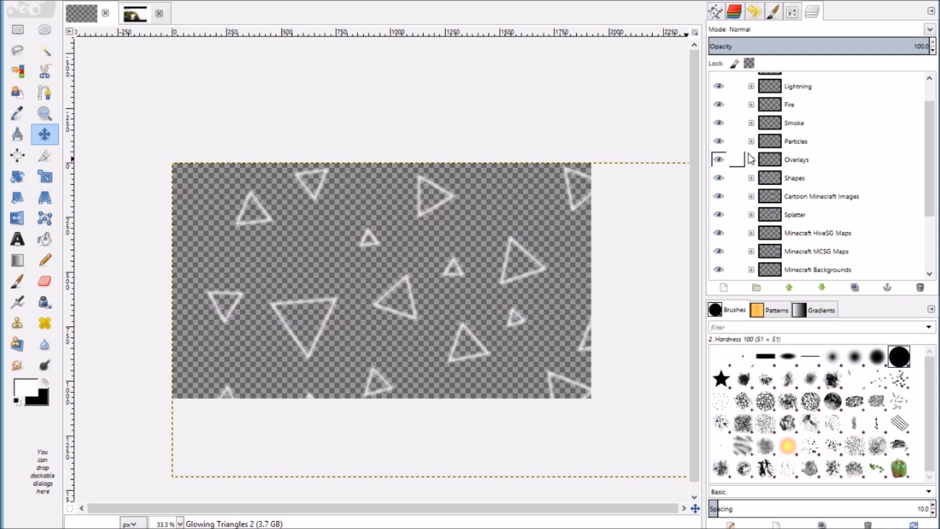
# Expand the Shapes group down to its Triangles subgroup and hide the Glowing Triangles 2 layer.
pyautogui.click(751, 179)
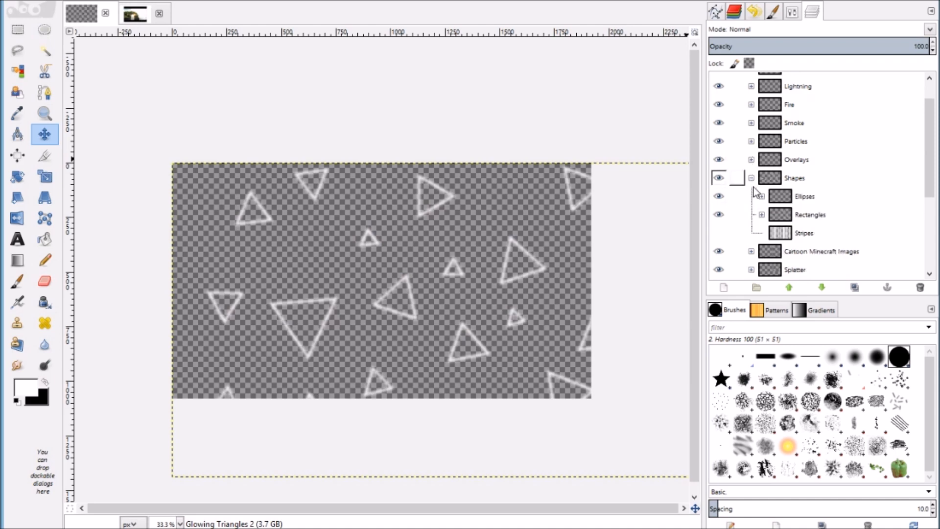
pyautogui.click(761, 214)
pyautogui.scroll(-3, 765, 233)
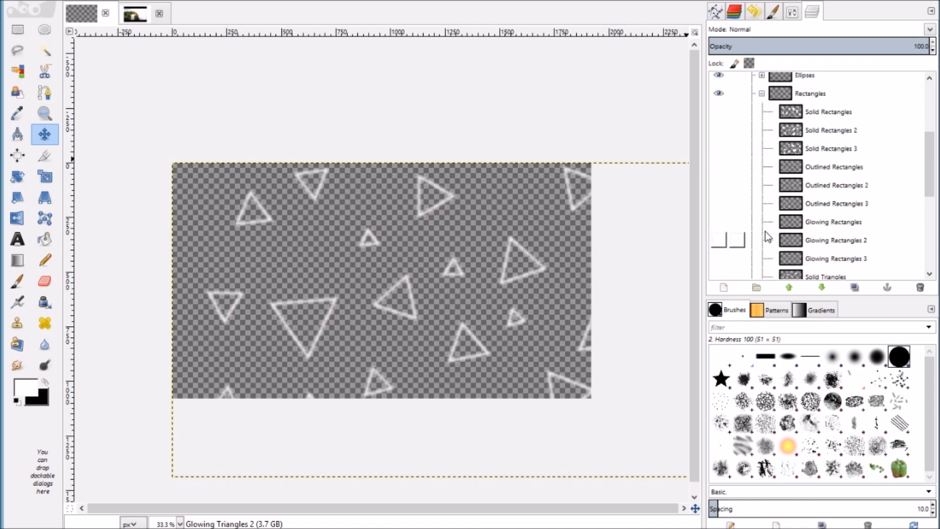
pyautogui.scroll(-3, 766, 236)
pyautogui.click(769, 234)
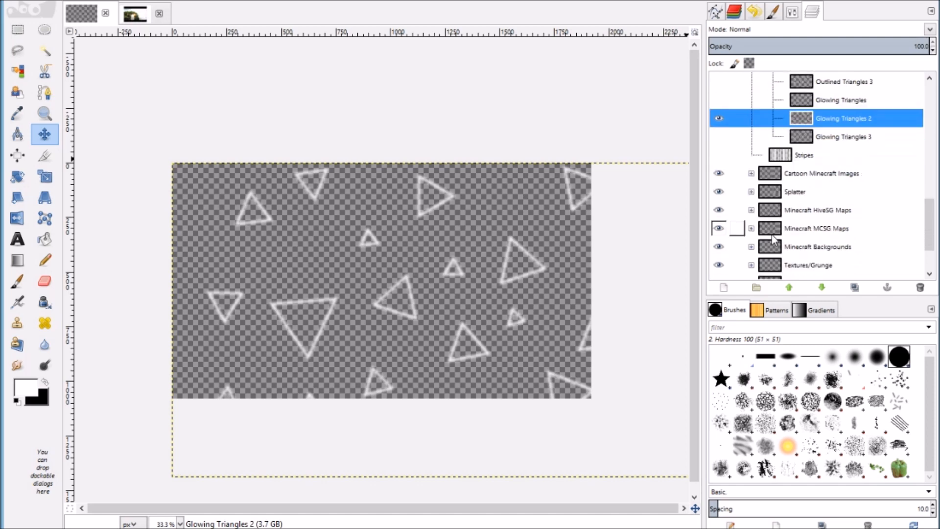
pyautogui.scroll(5, 734, 191)
pyautogui.click(718, 207)
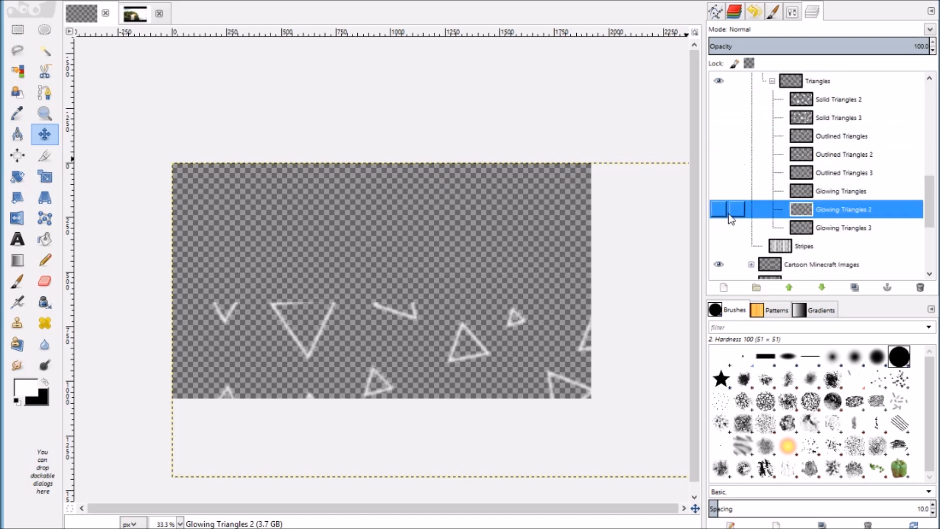
# Collapse the Triangles and Rectangles subgroups, check the Ellipses subgroup, and close the Shapes group.
pyautogui.scroll(8, 754, 216)
pyautogui.click(772, 234)
pyautogui.scroll(5, 773, 235)
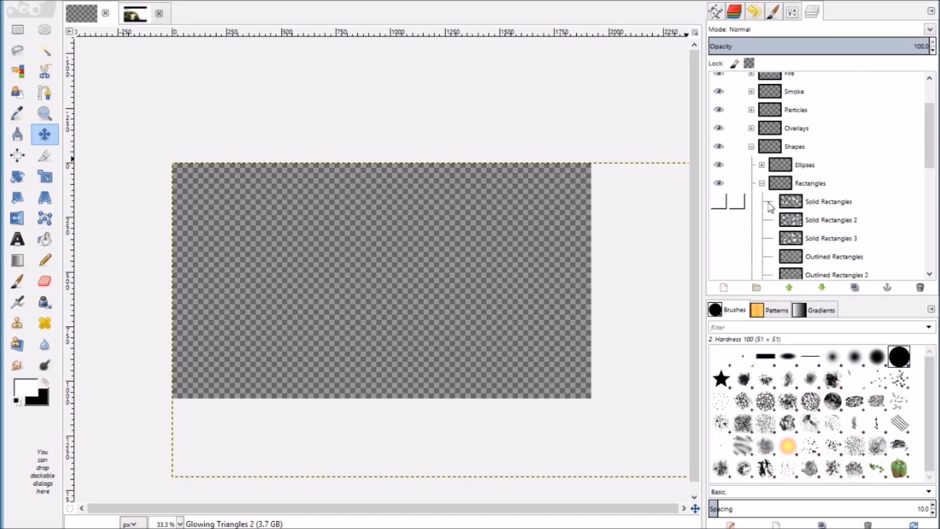
pyautogui.click(761, 183)
pyautogui.click(762, 165)
pyautogui.click(762, 165)
pyautogui.click(751, 147)
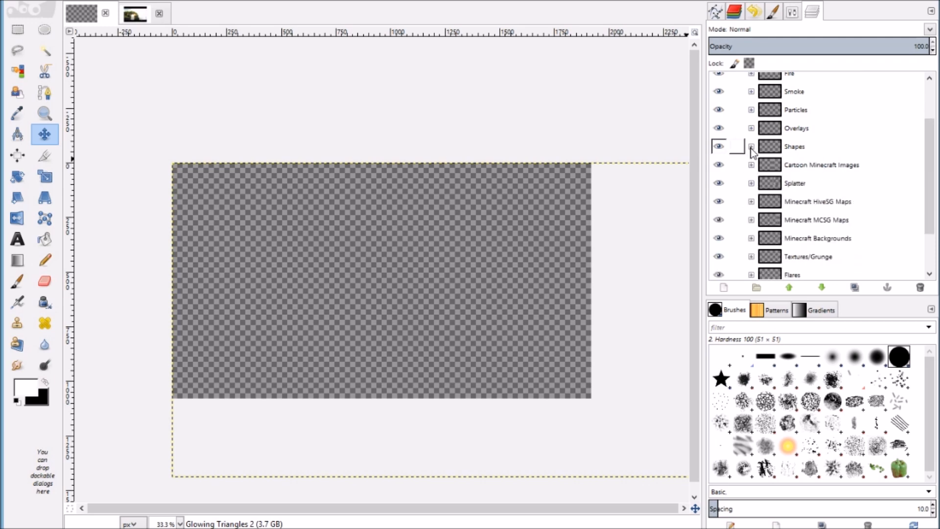
# Expand the Overlays group and preview the Overlay #5 and Overlay #4 layers, hiding each again.
pyautogui.scroll(1, 754, 152)
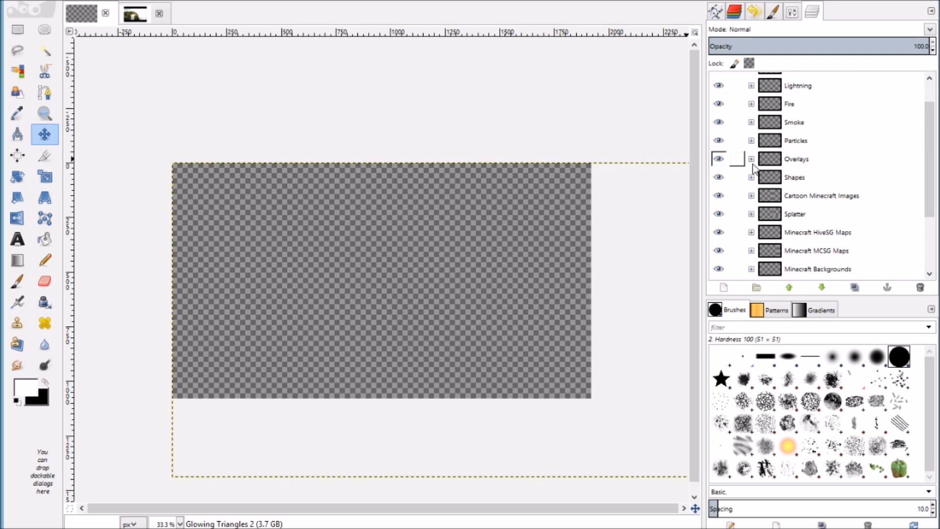
pyautogui.click(750, 158)
pyautogui.click(718, 177)
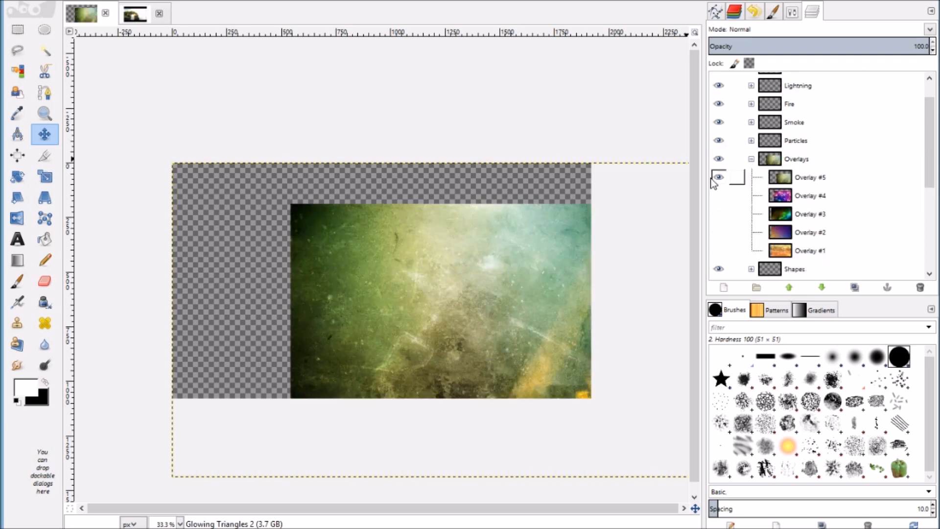
pyautogui.click(718, 177)
pyautogui.click(718, 196)
pyautogui.click(718, 196)
# Preview the Overlay #3 and Overlay #2 layers, with another look at Overlay #4, hiding each again.
pyautogui.click(718, 214)
pyautogui.click(718, 214)
pyautogui.click(718, 196)
pyautogui.click(718, 195)
pyautogui.click(718, 213)
pyautogui.click(719, 213)
pyautogui.click(719, 232)
pyautogui.click(719, 232)
pyautogui.click(719, 239)
pyautogui.click(719, 232)
# Show the Overlay #1 layer and copy it into the island composition as a new layer.
pyautogui.click(718, 250)
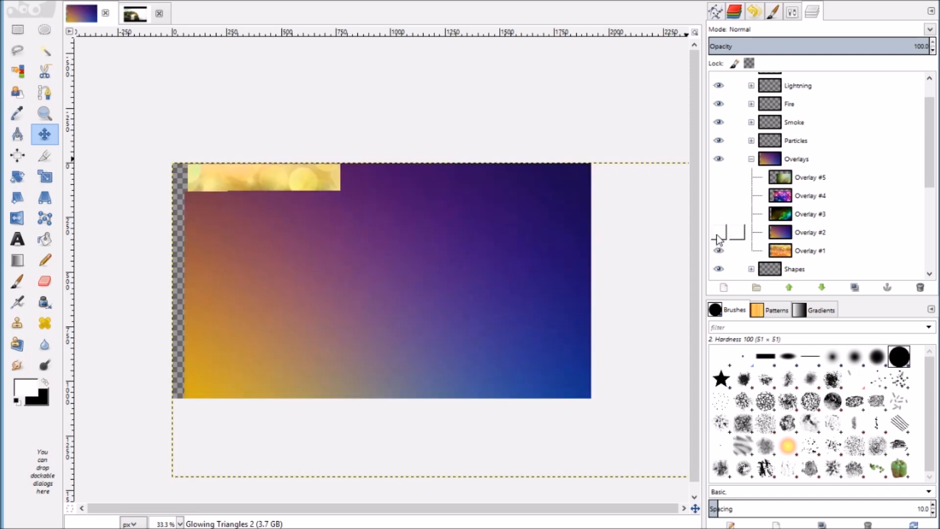
pyautogui.click(819, 250)
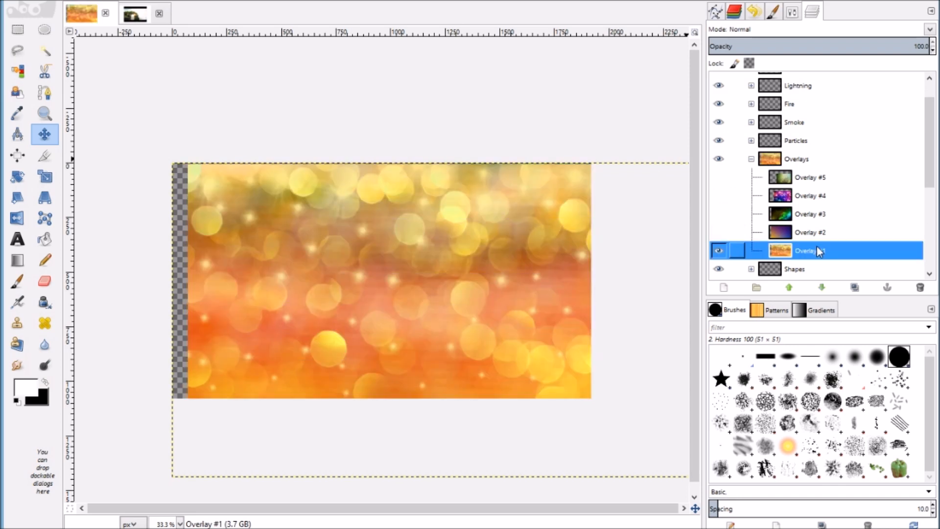
pyautogui.hotkey('ctrl', 'c')
pyautogui.click(137, 19)
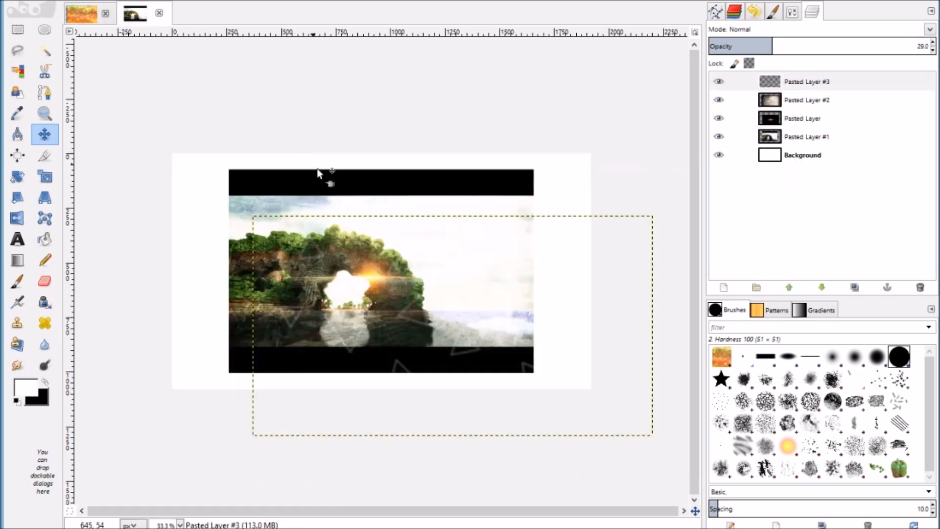
pyautogui.hotkey('ctrl', 'v')
pyautogui.click(723, 288)
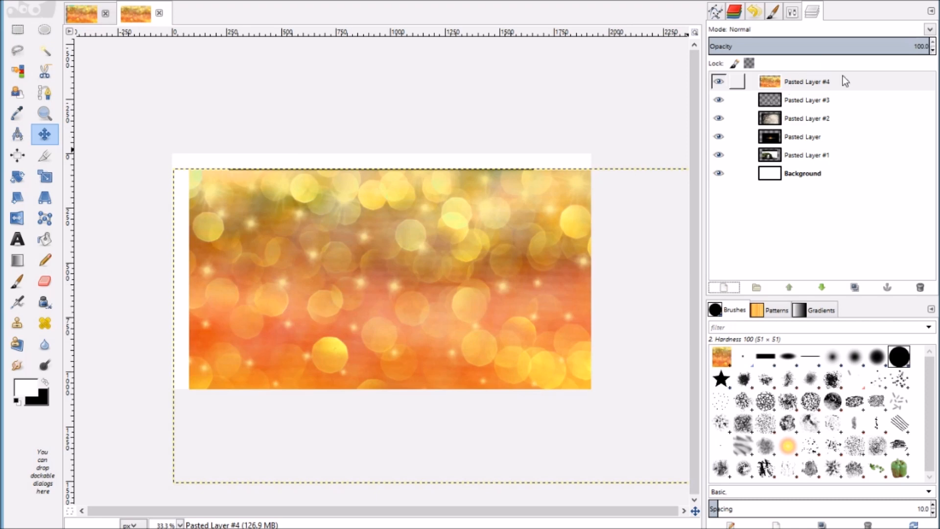
# Set the pasted bokeh layer's blend mode to Overlay and move it left to cover the whole island image.
pyautogui.click(930, 31)
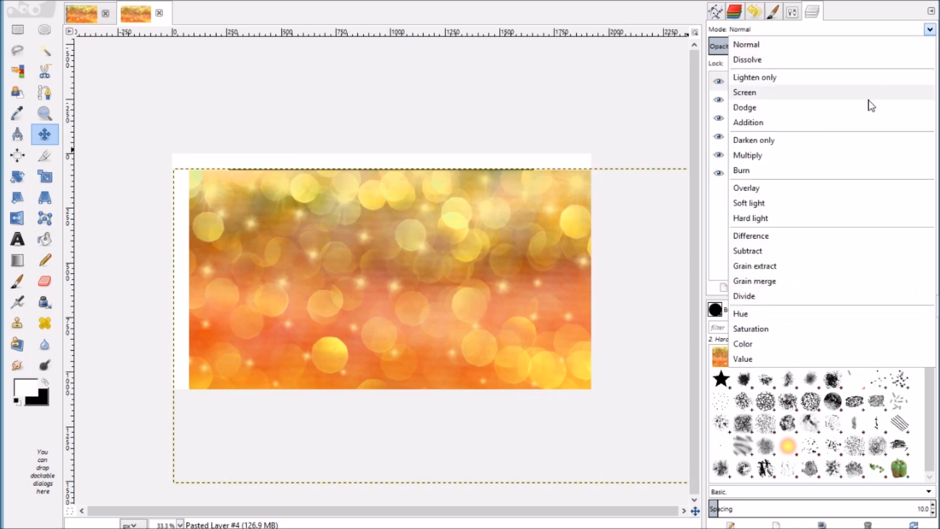
pyautogui.click(766, 191)
pyautogui.moveTo(410, 333); pyautogui.dragTo(357, 338)
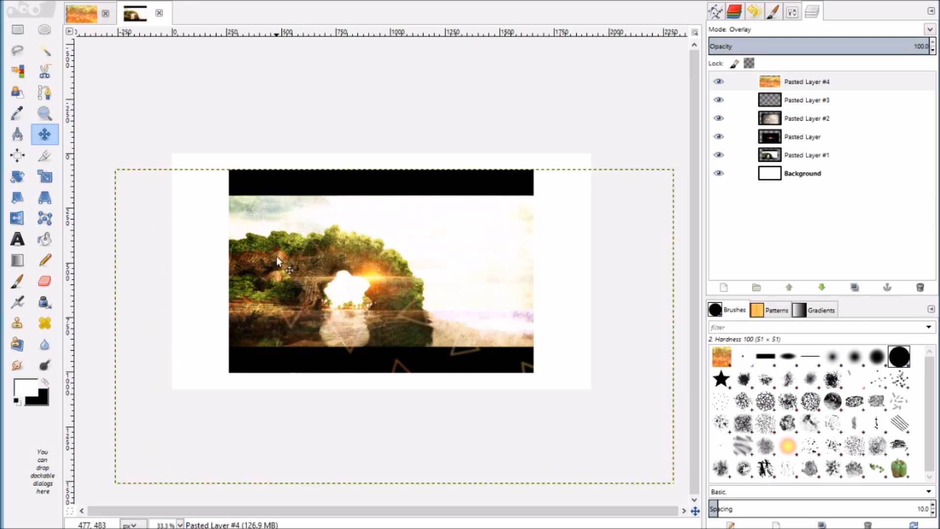
# Set the bokeh layer's blend mode back to Normal and delete the layer from the composition.
pyautogui.click(932, 32)
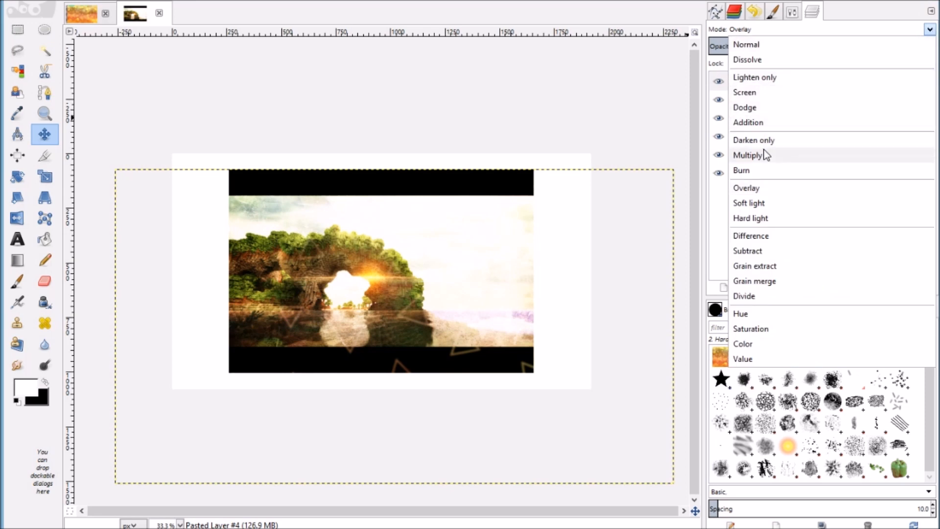
pyautogui.click(761, 43)
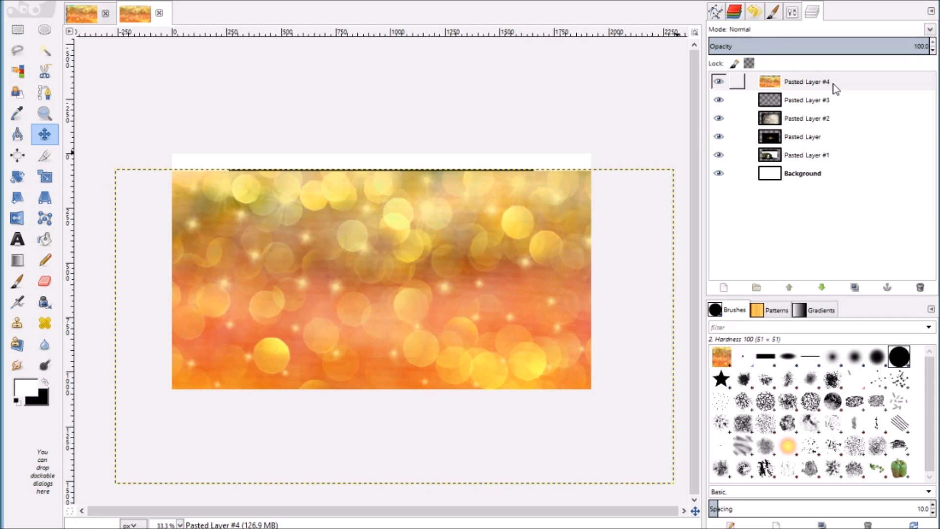
pyautogui.click(920, 287)
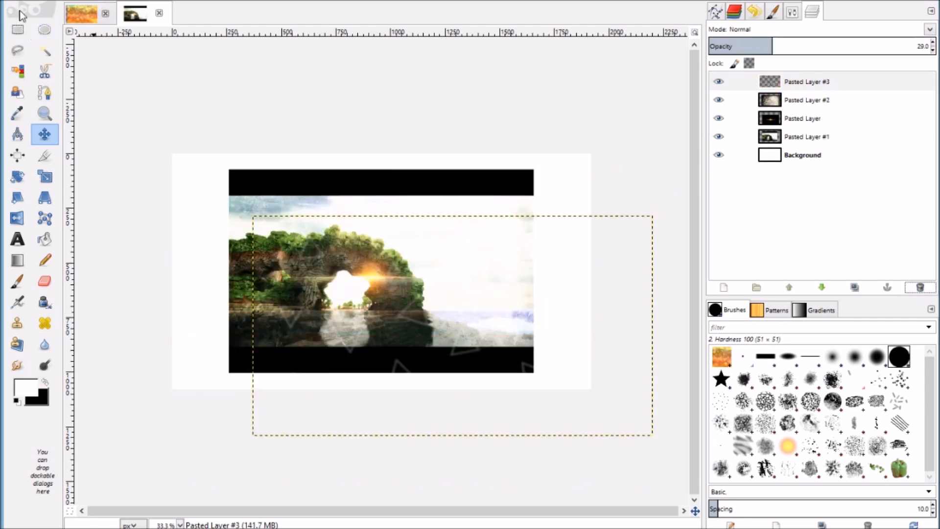
# Return to the graphics pack image, hide the Overlay #1 layer and collapse the Overlays group.
pyautogui.click(86, 9)
pyautogui.click(750, 179)
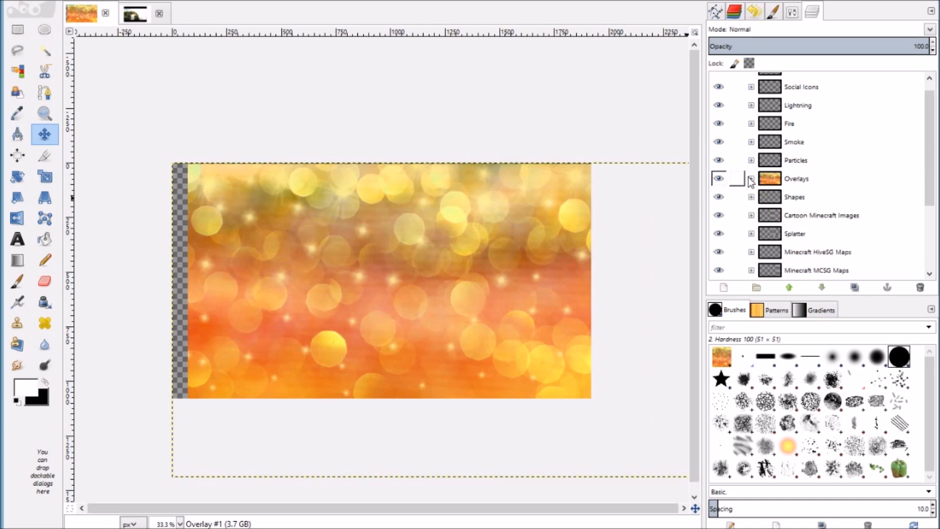
pyautogui.click(751, 179)
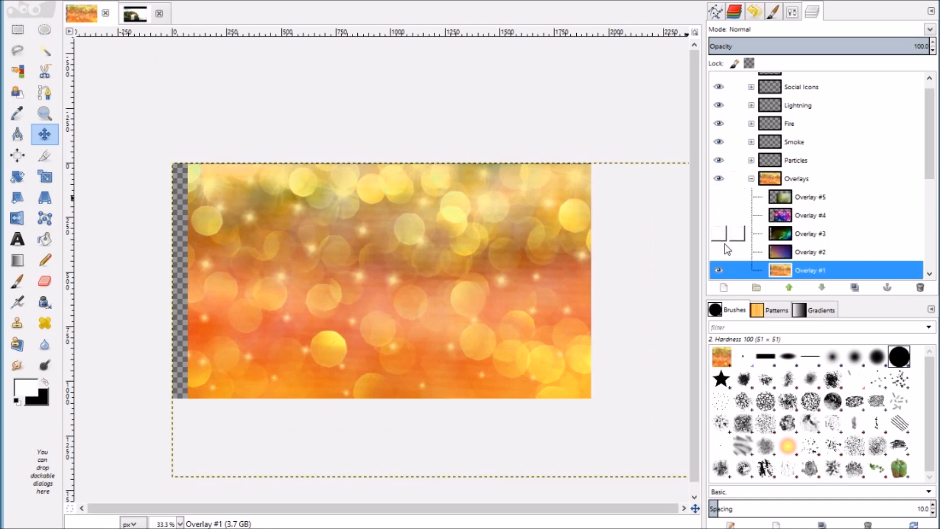
pyautogui.click(718, 270)
pyautogui.click(751, 180)
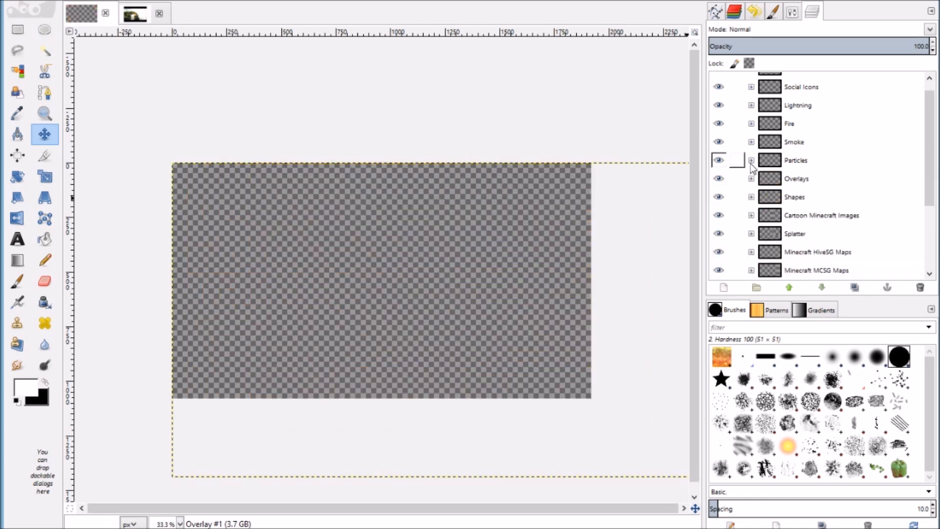
# Expand the Particles group and preview the Particle #9, Particle #8 and Particle #7 layers.
pyautogui.click(750, 160)
pyautogui.scroll(-1, 732, 169)
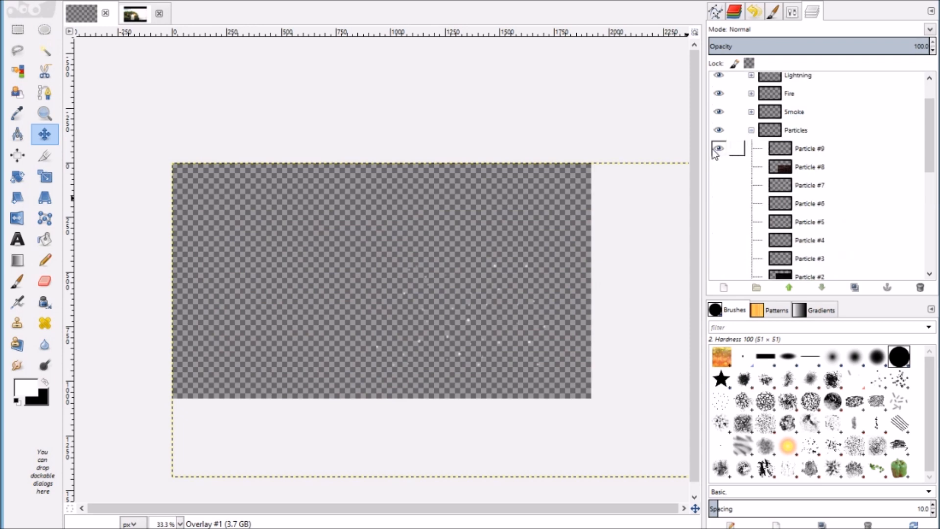
pyautogui.click(718, 167)
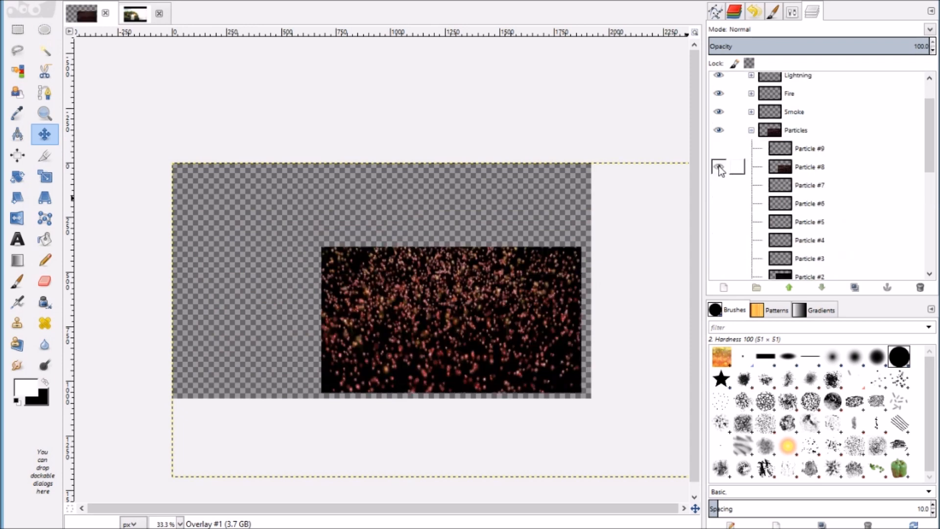
pyautogui.click(718, 167)
pyautogui.click(718, 186)
pyautogui.scroll(-1, 718, 186)
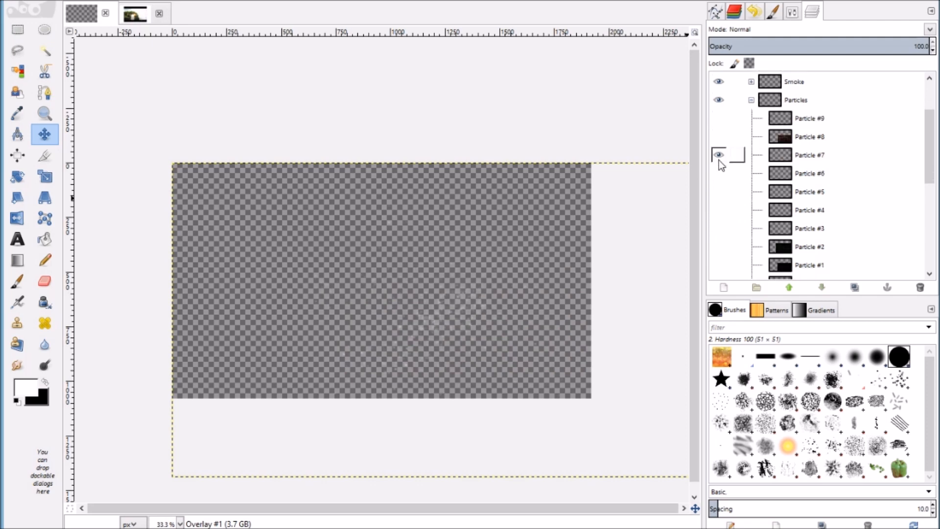
# Preview the Particle #5, Particle #4 and Particle #3 layers, hiding each again, and show Particle #2.
pyautogui.click(718, 192)
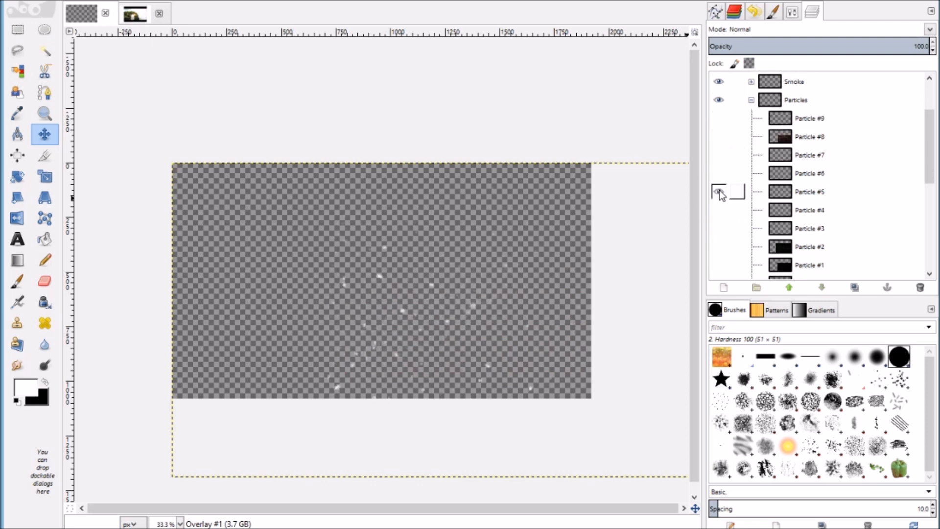
pyautogui.click(719, 210)
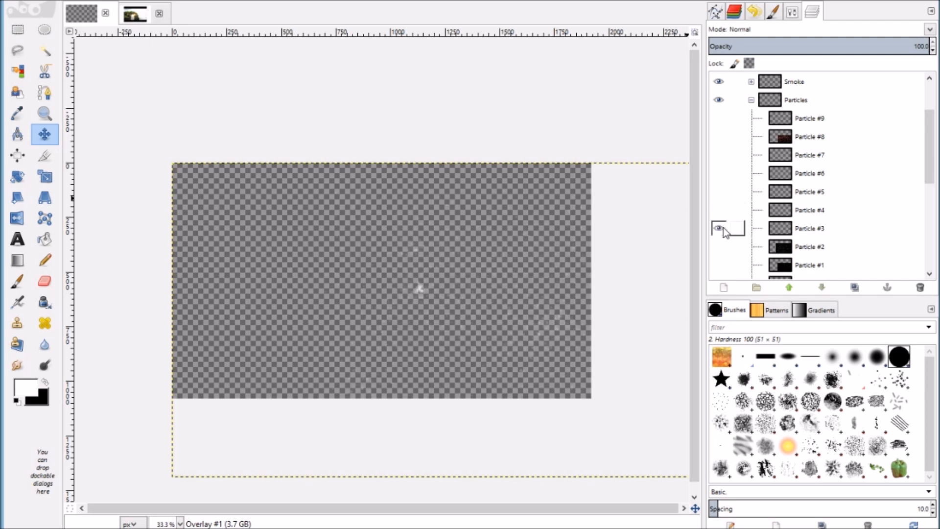
pyautogui.click(718, 228)
pyautogui.click(717, 247)
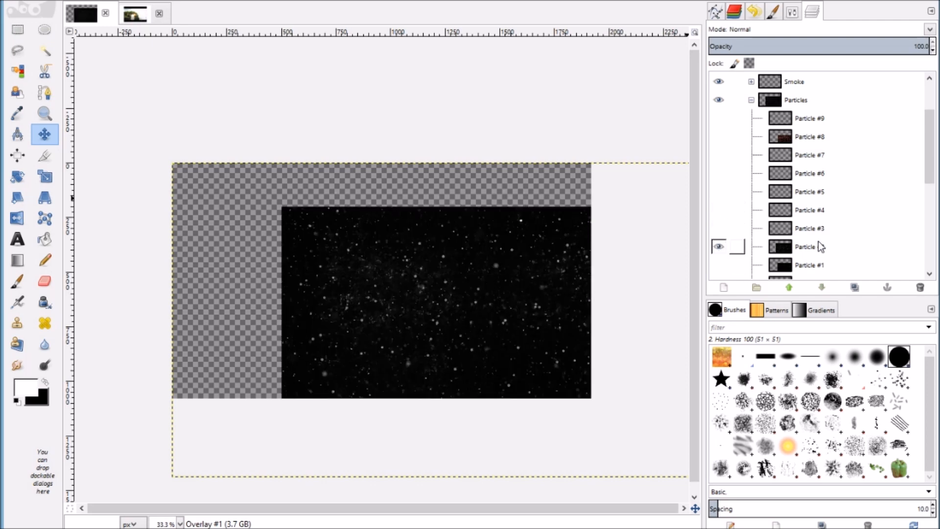
# Copy the Particle #2 layer into the composition as a new layer and position it over the landscape.
pyautogui.click(824, 248)
pyautogui.hotkey('ctrl', 'c')
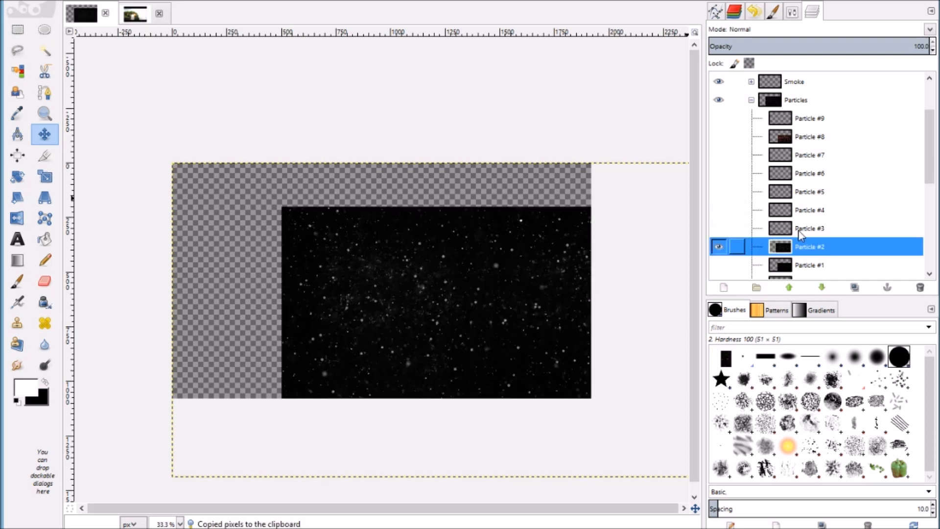
pyautogui.click(136, 17)
pyautogui.hotkey('ctrl', 'v')
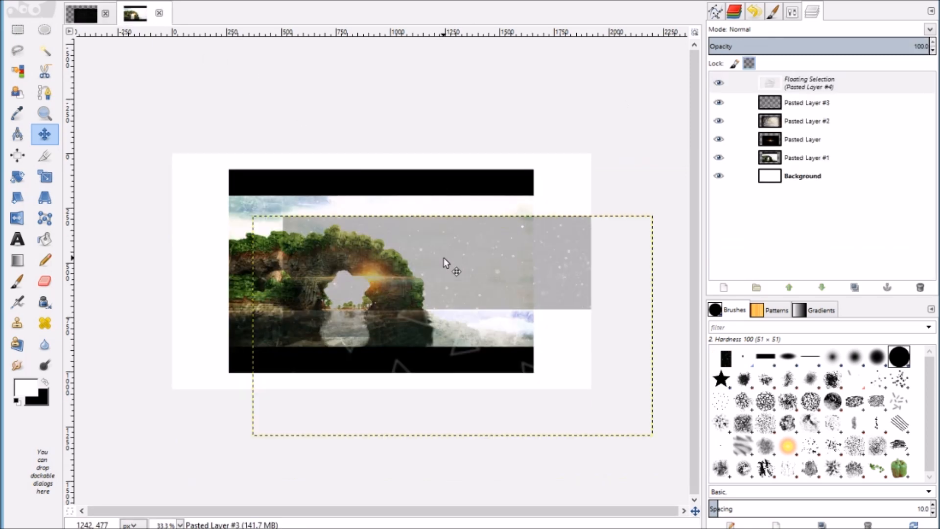
pyautogui.click(723, 287)
pyautogui.moveTo(460, 270); pyautogui.dragTo(405, 237)
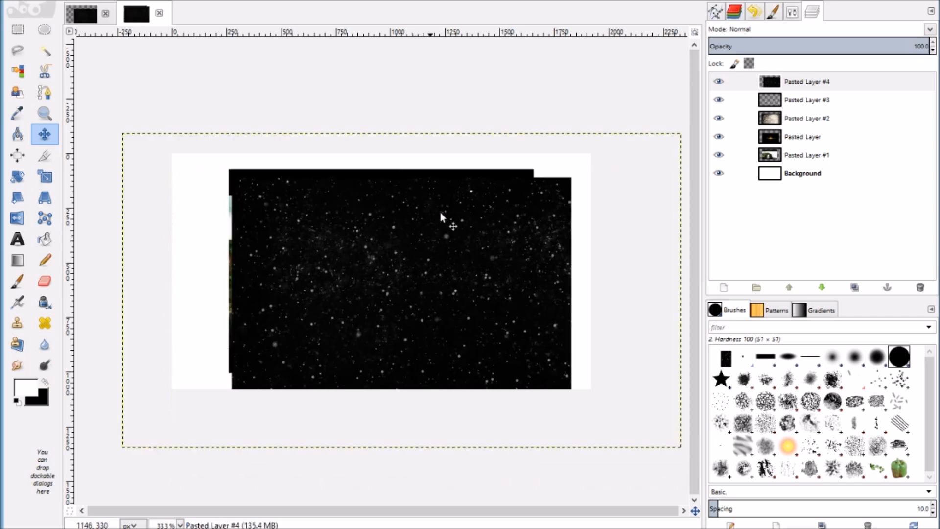
# Set the pasted particle layer's blend mode to Screen and its opacity to 60.
pyautogui.click(929, 29)
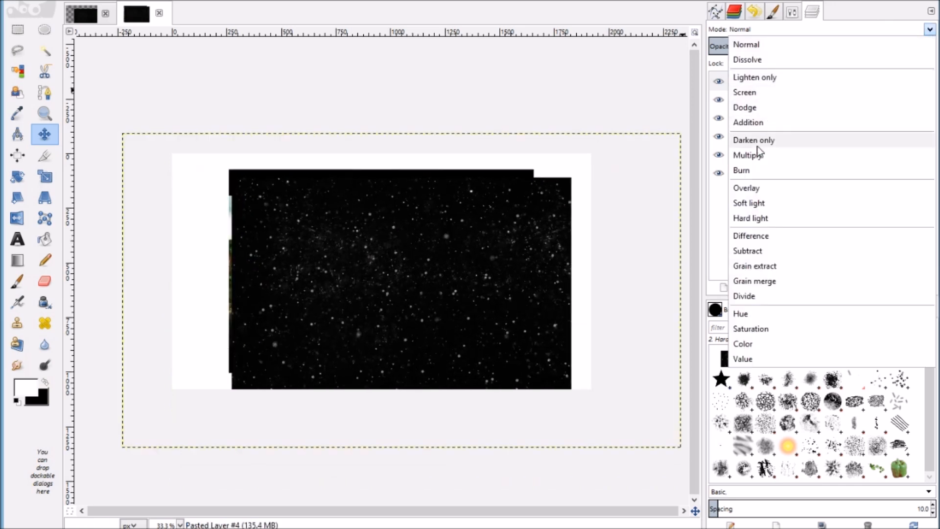
pyautogui.click(763, 93)
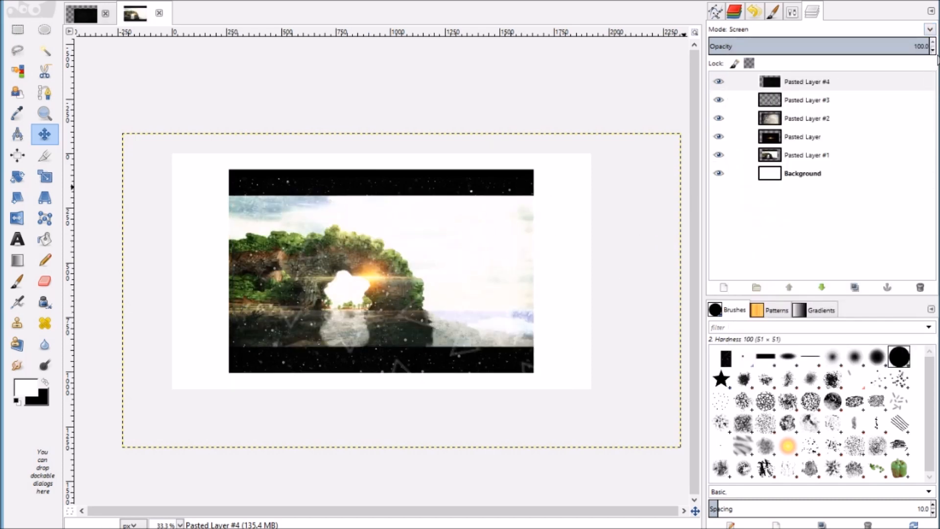
pyautogui.click(933, 50)
pyautogui.click(933, 50)
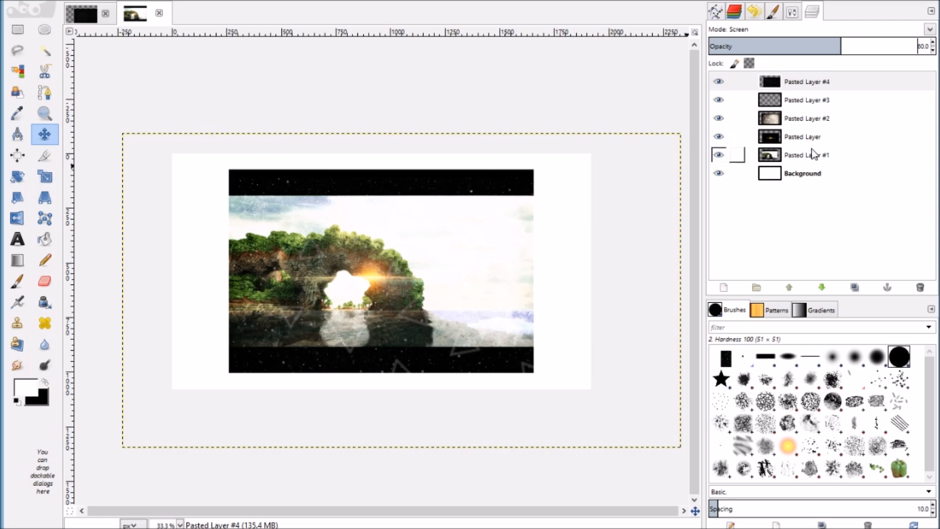
# Select the flare layer and try moving it around the rock arch.
pyautogui.click(779, 140)
pyautogui.moveTo(369, 284); pyautogui.dragTo(422, 262)
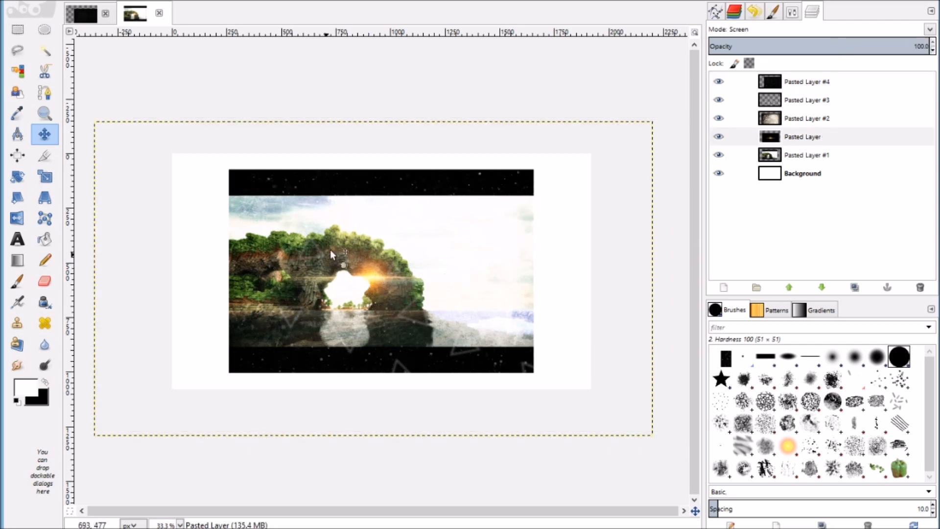
# Return to the graphics pack image, hide Particle #2 and preview the Particle and Particle #1 layers.
pyautogui.click(102, 8)
pyautogui.click(726, 269)
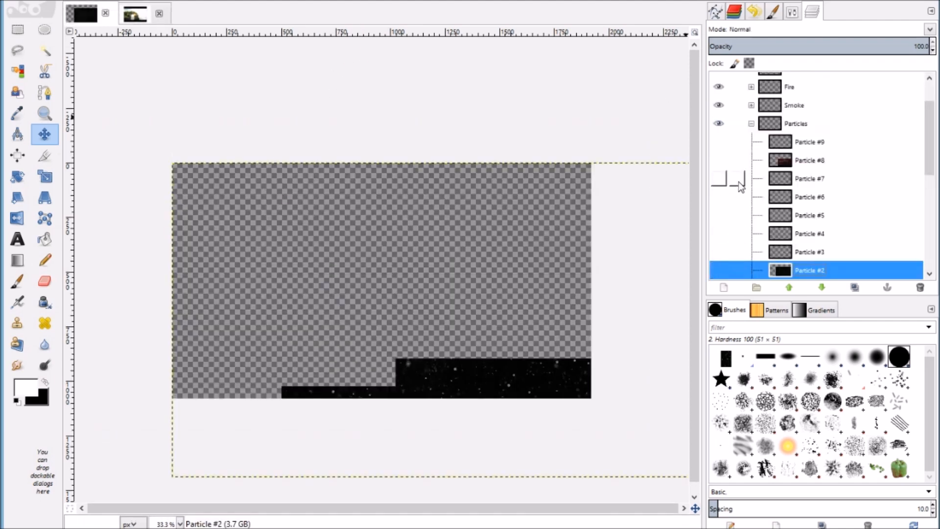
pyautogui.scroll(-3, 748, 135)
pyautogui.click(718, 216)
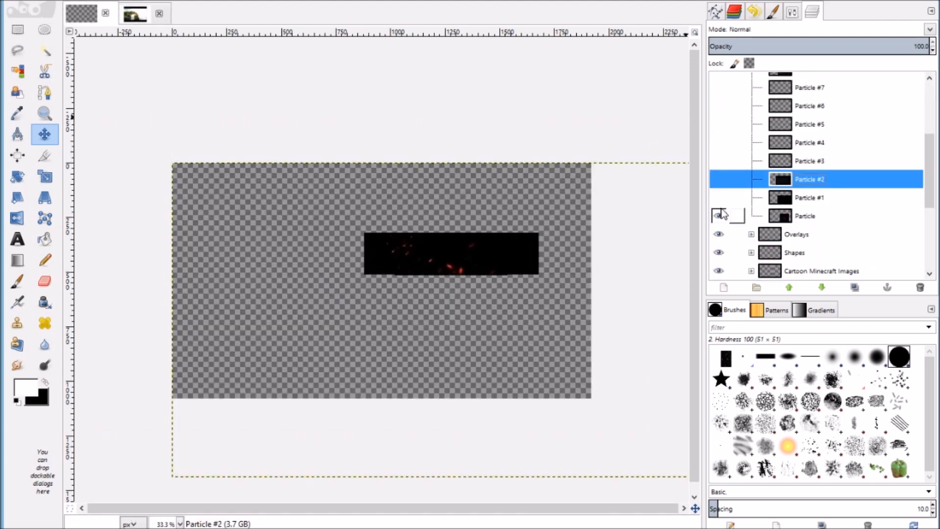
pyautogui.click(720, 213)
pyautogui.click(719, 197)
pyautogui.click(718, 196)
# Collapse the Particles group, then expand the Smoke group and preview Smoke #5 and Smoke #4.
pyautogui.scroll(3, 720, 194)
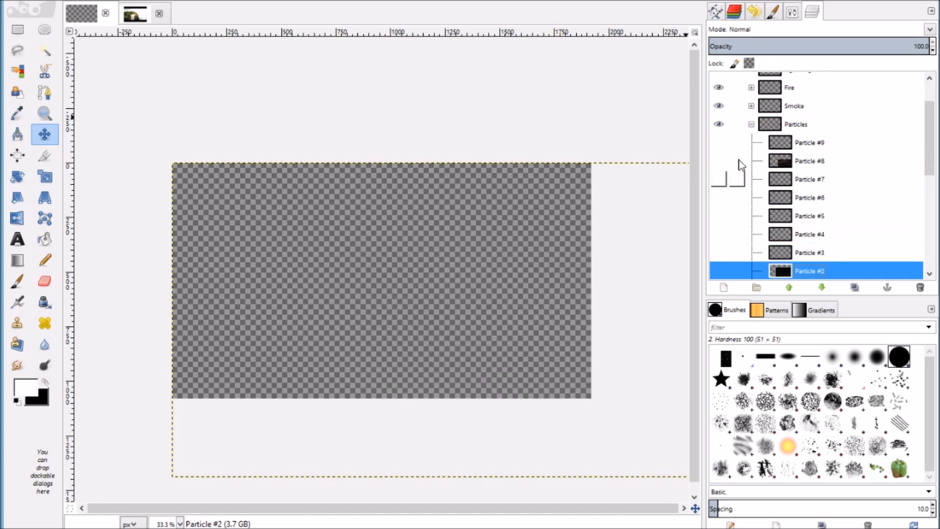
pyautogui.click(751, 125)
pyautogui.scroll(2, 751, 128)
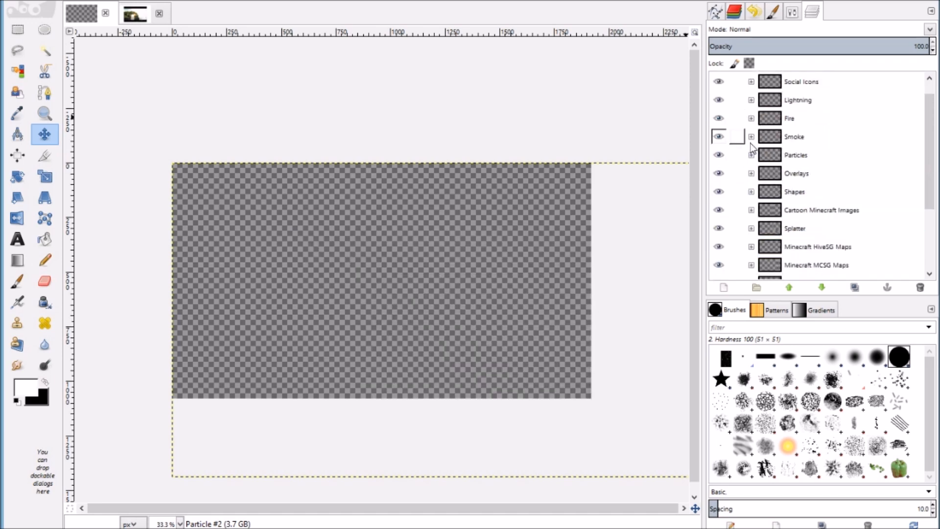
pyautogui.click(750, 137)
pyautogui.click(721, 155)
pyautogui.click(722, 154)
pyautogui.click(722, 173)
pyautogui.click(719, 173)
# Preview the Smoke #3, Smoke #2 and Smoke #1 layers, hiding each again.
pyautogui.click(718, 191)
pyautogui.click(719, 191)
pyautogui.click(718, 210)
pyautogui.click(718, 210)
pyautogui.click(718, 228)
pyautogui.click(718, 227)
# Show Smoke #4 again and look at the blend mode choices, then hide it and collapse the Smoke group.
pyautogui.click(750, 136)
pyautogui.click(751, 136)
pyautogui.click(719, 174)
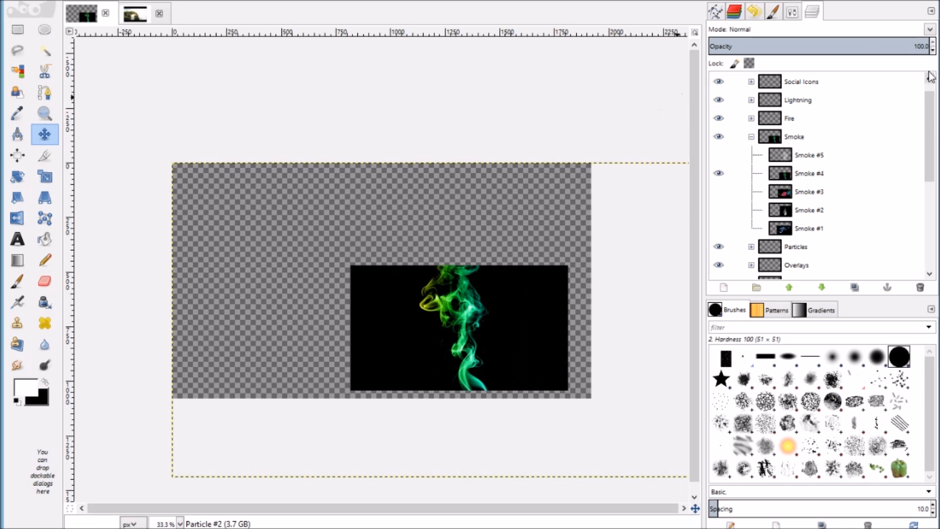
pyautogui.click(933, 30)
pyautogui.click(629, 143)
pyautogui.click(751, 138)
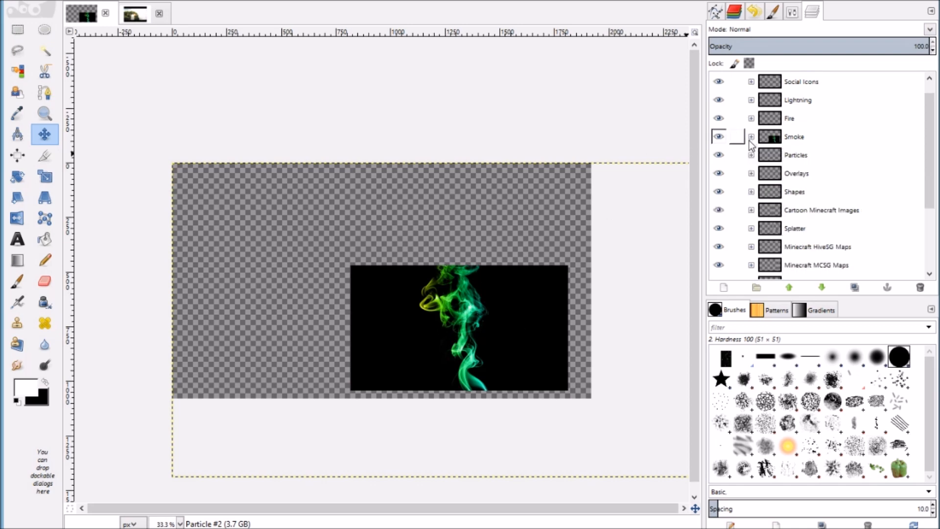
pyautogui.click(751, 138)
pyautogui.click(718, 173)
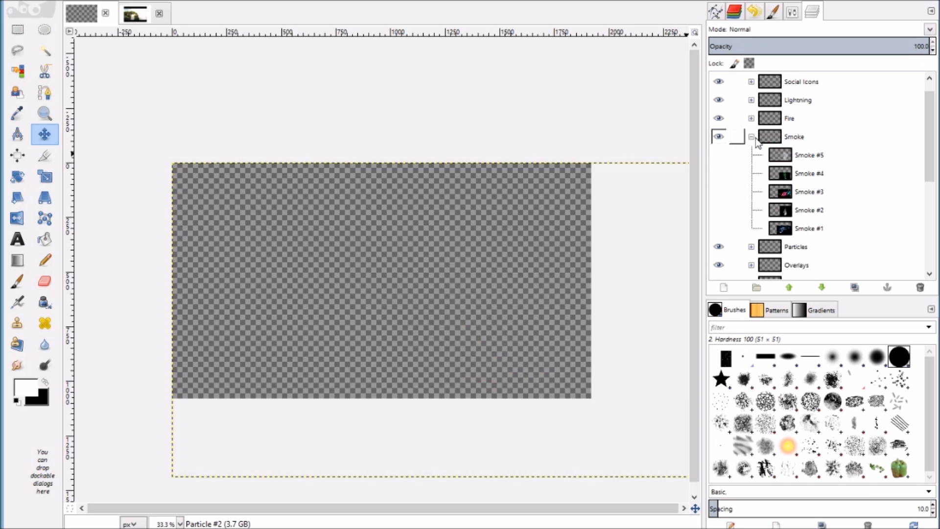
pyautogui.click(751, 137)
# Expand the Fire group, preview Pasted Layer #1, Fire #2 and Fire #1, and collapse the group.
pyautogui.click(752, 119)
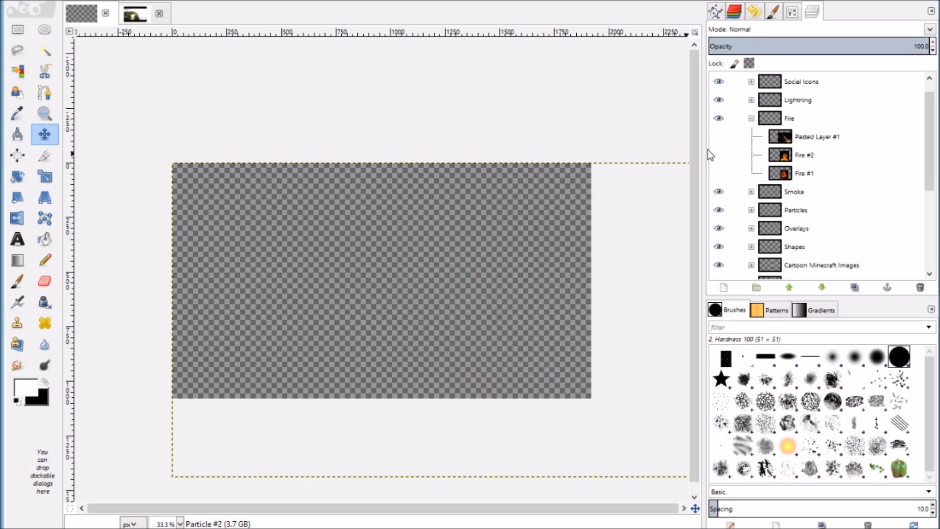
pyautogui.click(717, 137)
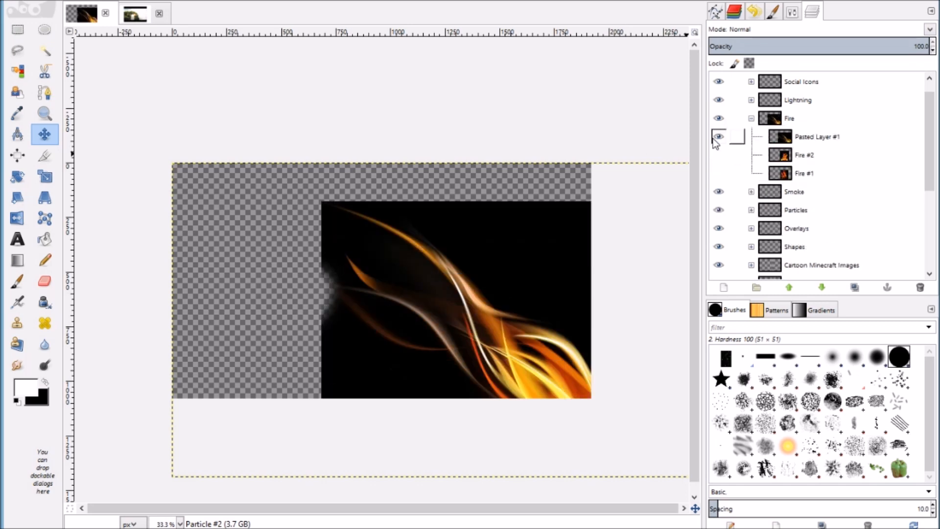
pyautogui.click(714, 137)
pyautogui.click(718, 154)
pyautogui.click(718, 155)
pyautogui.click(719, 173)
pyautogui.click(718, 155)
pyautogui.click(720, 171)
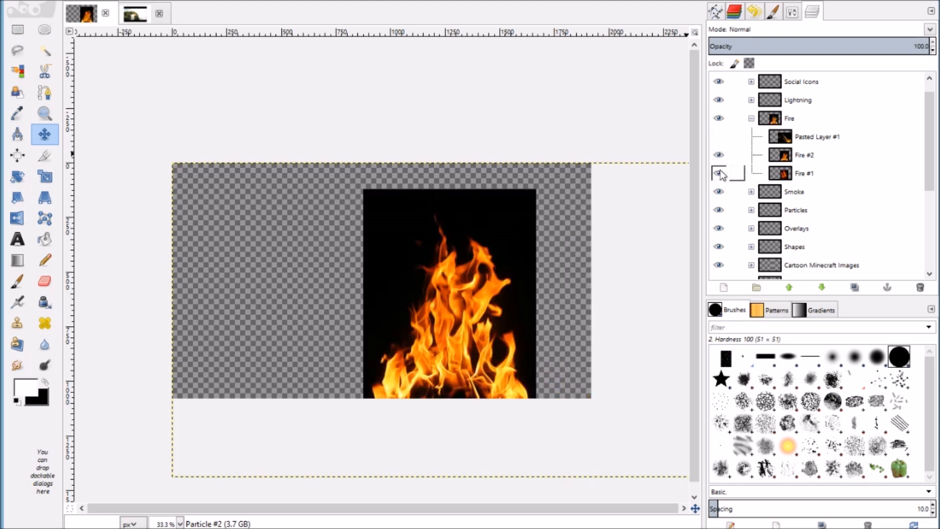
pyautogui.click(717, 154)
pyautogui.click(719, 169)
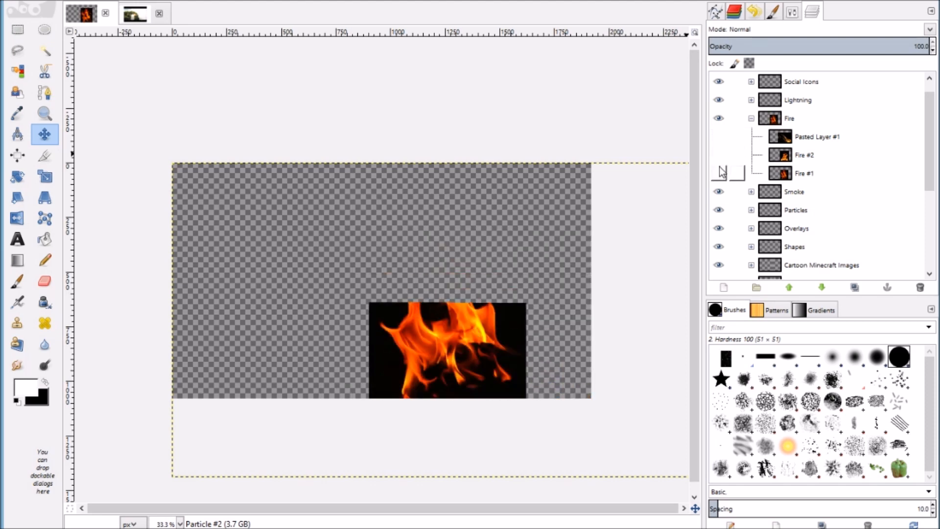
pyautogui.click(750, 121)
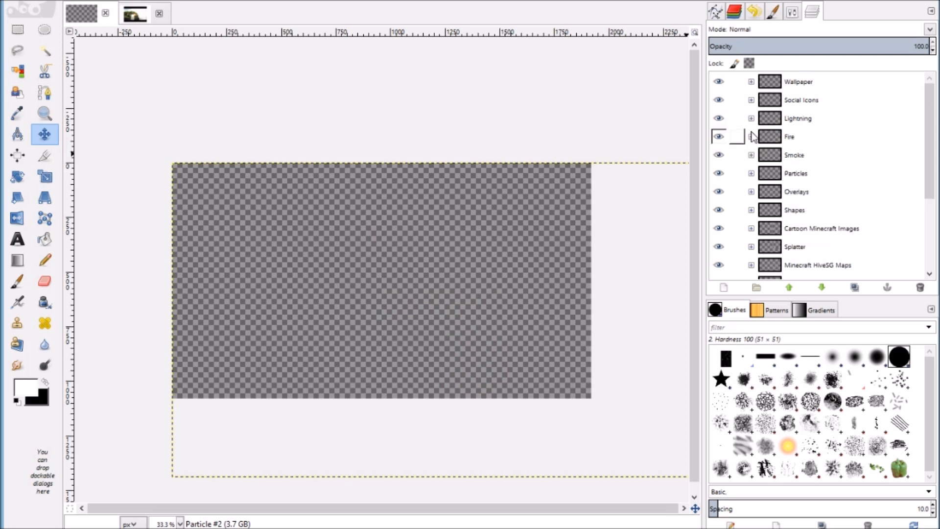
# Expand the Lightning group and preview the layers from Lightning #12 to Lightning #9, hiding each again.
pyautogui.click(750, 118)
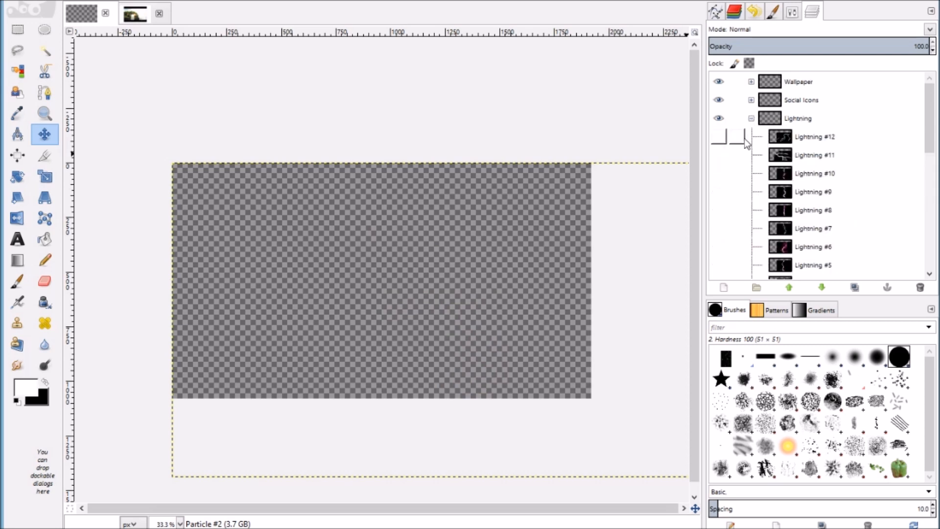
pyautogui.click(718, 137)
pyautogui.click(719, 133)
pyautogui.click(718, 157)
pyautogui.click(719, 158)
pyautogui.click(721, 175)
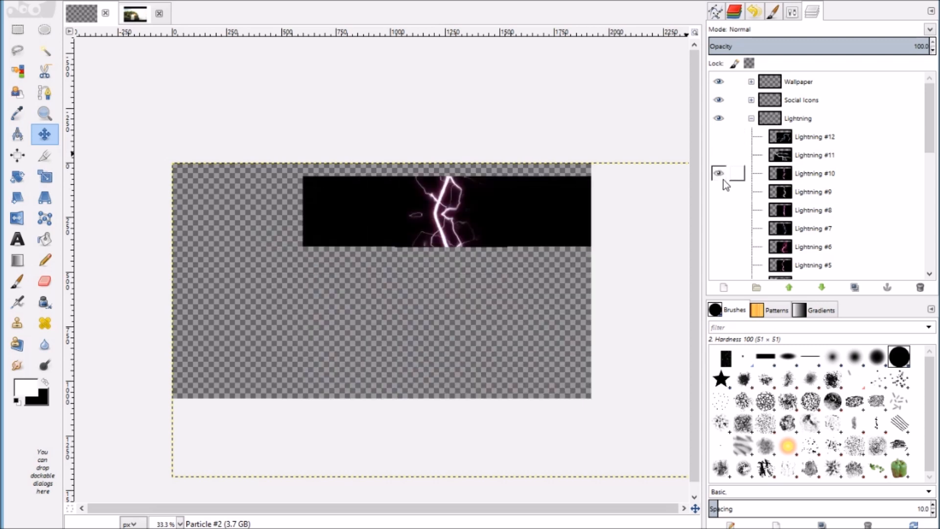
pyautogui.click(724, 180)
pyautogui.click(724, 196)
pyautogui.click(724, 195)
# Preview the layers from Lightning #8 to Lightning #5, hiding each again.
pyautogui.click(724, 213)
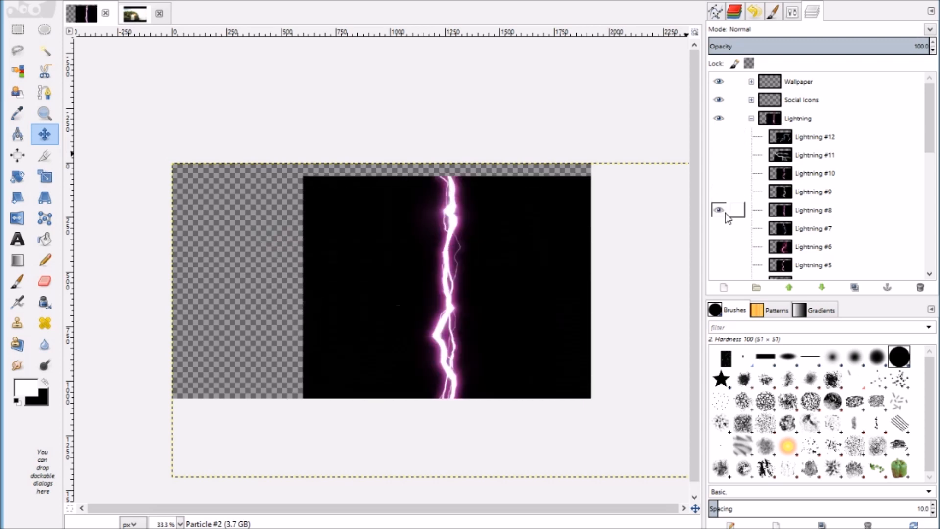
pyautogui.click(725, 213)
pyautogui.click(724, 233)
pyautogui.click(724, 233)
pyautogui.click(725, 246)
pyautogui.click(725, 246)
pyautogui.click(723, 265)
pyautogui.click(724, 264)
# Preview the Lightning #4, Lightning #1 and Lightning #2 layers, hiding each again.
pyautogui.scroll(-1, 723, 252)
pyautogui.click(718, 253)
pyautogui.click(716, 250)
pyautogui.scroll(-2, 715, 249)
pyautogui.click(716, 248)
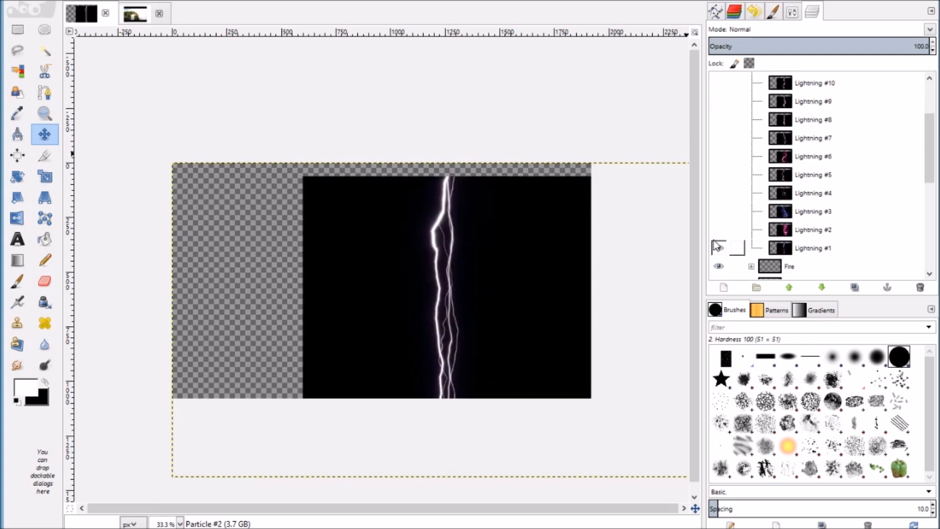
pyautogui.click(716, 248)
pyautogui.click(714, 232)
pyautogui.click(718, 230)
pyautogui.click(718, 248)
pyautogui.click(718, 249)
# Preview Lightning #2, Lightning #3 and Lightning #4 in turn, hiding each again.
pyautogui.click(718, 230)
pyautogui.click(718, 230)
pyautogui.click(717, 218)
pyautogui.click(718, 219)
pyautogui.click(720, 199)
pyautogui.click(719, 200)
# Preview Lightning #6, Lightning #5, Lightning #7 and Lightning #8 again, leaving all of them hidden.
pyautogui.click(719, 163)
pyautogui.click(720, 163)
pyautogui.click(722, 175)
pyautogui.click(722, 175)
pyautogui.click(723, 156)
pyautogui.click(722, 156)
pyautogui.click(722, 138)
pyautogui.click(722, 121)
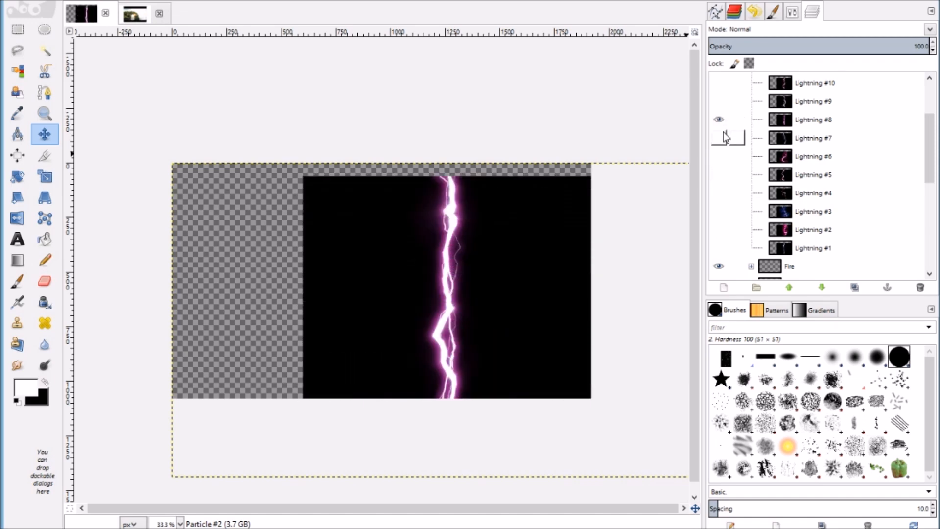
pyautogui.click(718, 120)
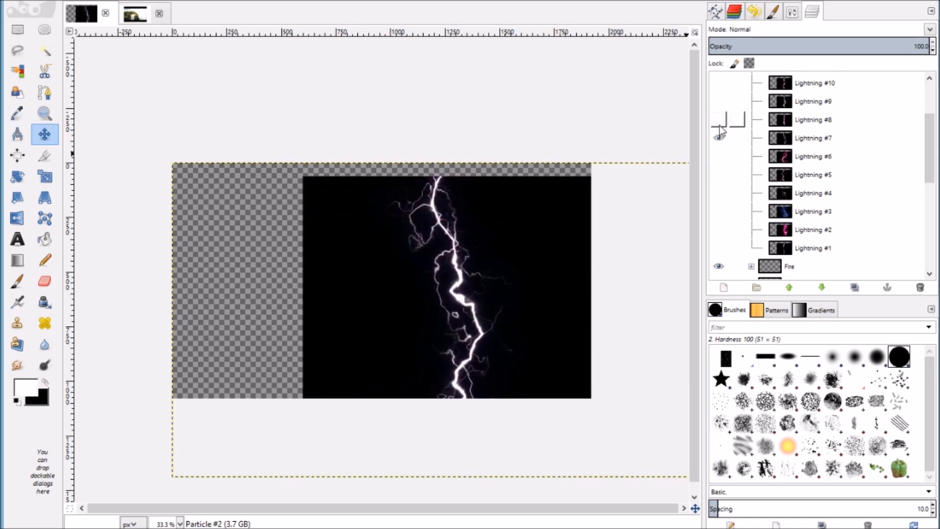
pyautogui.click(721, 138)
# Preview Lightning #12 and Lightning #11 once more, hide both and collapse the Lightning group.
pyautogui.scroll(4, 721, 138)
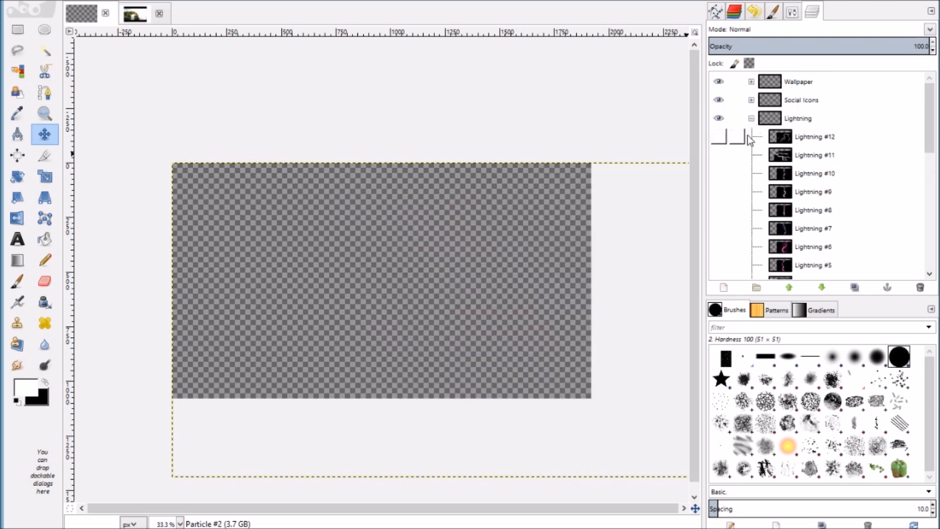
pyautogui.click(718, 136)
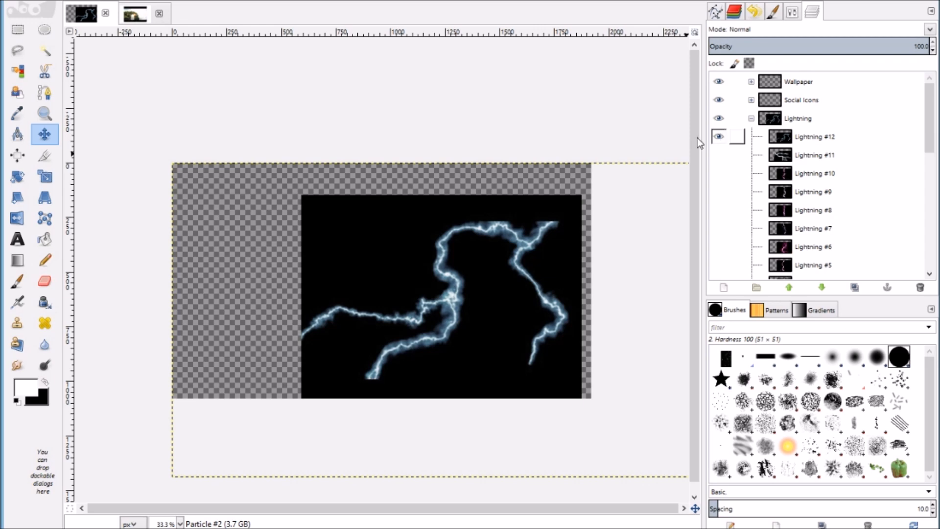
pyautogui.click(717, 140)
pyautogui.click(718, 155)
pyautogui.click(718, 139)
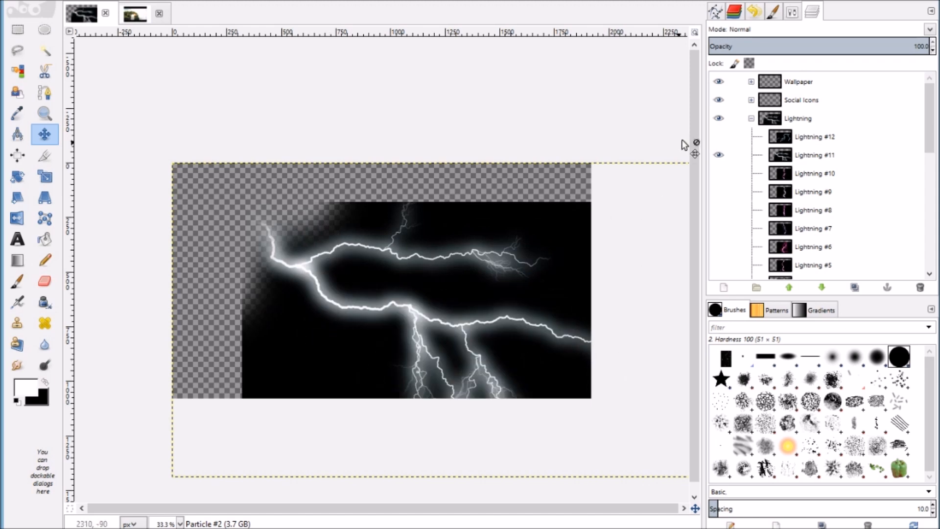
pyautogui.click(718, 155)
pyautogui.click(718, 118)
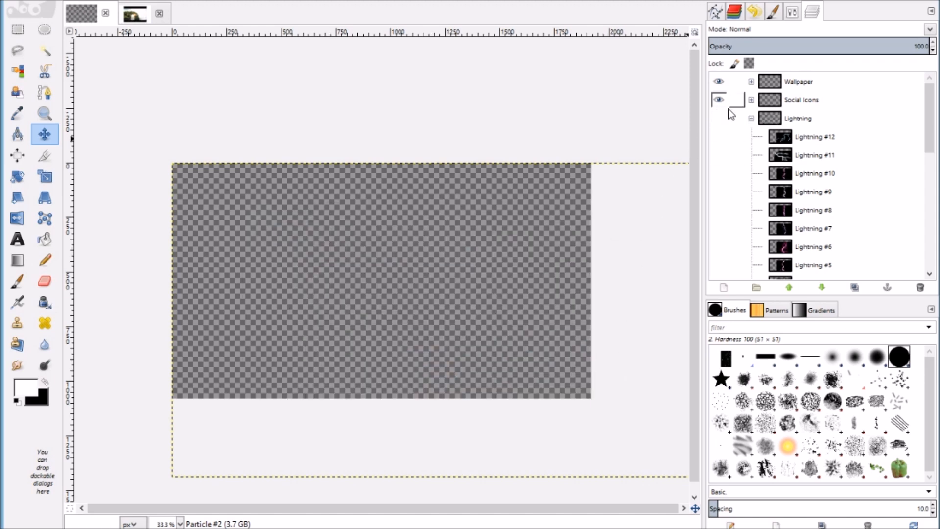
pyautogui.click(742, 119)
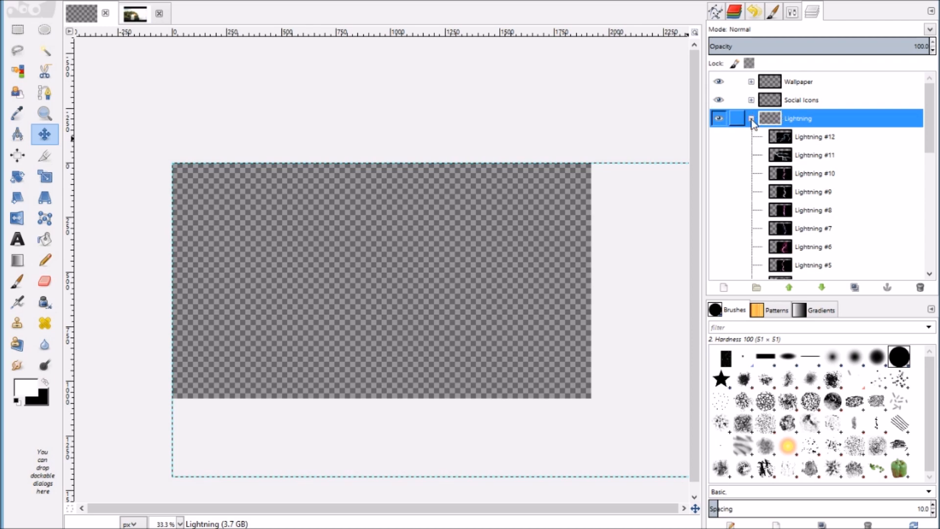
pyautogui.click(752, 119)
# Expand the Social Icons group and preview the YouTube, Xbox and WordPress icons.
pyautogui.click(751, 101)
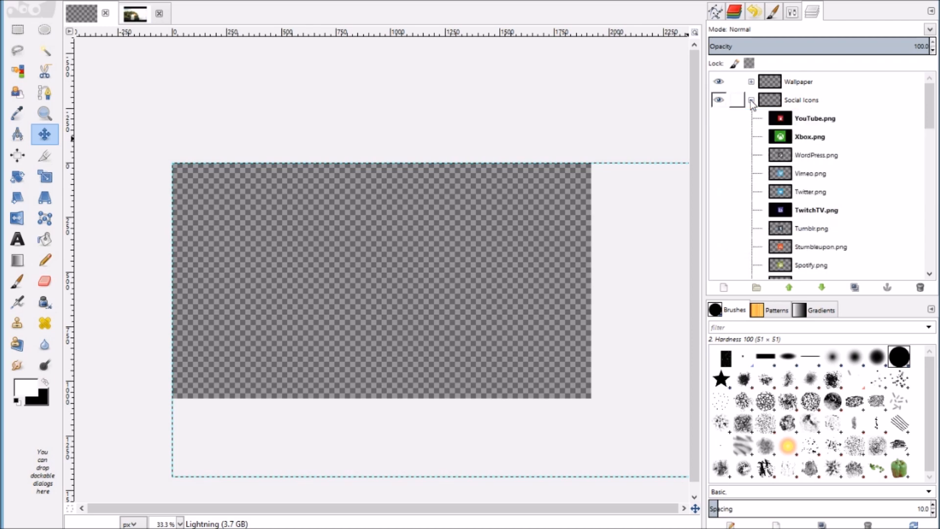
pyautogui.click(718, 119)
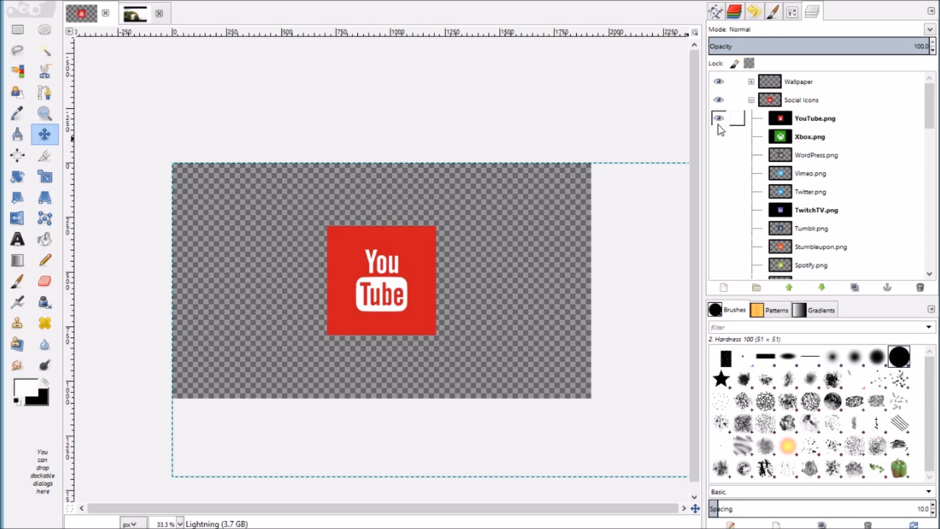
pyautogui.click(718, 118)
pyautogui.click(718, 136)
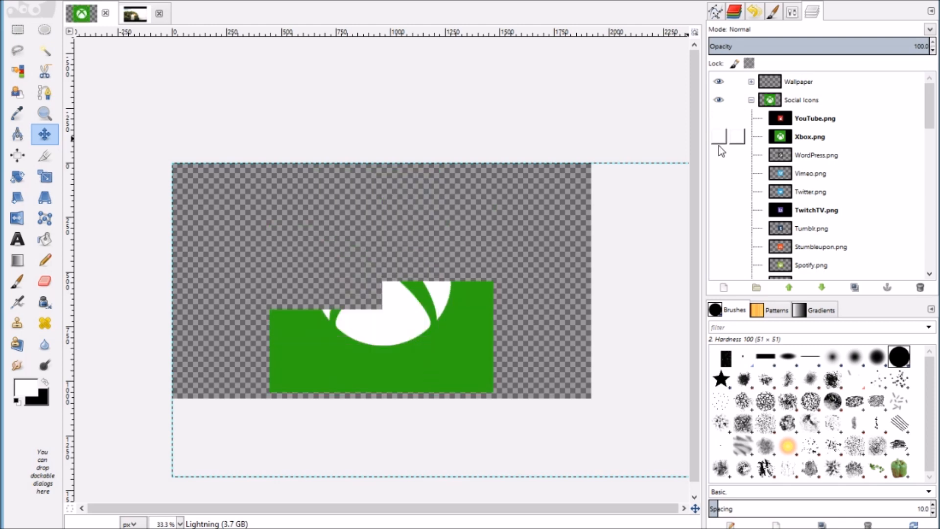
pyautogui.click(718, 137)
pyautogui.click(718, 156)
pyautogui.click(718, 155)
# Preview the Vimeo, Twitter, TwitchTV and Tumblr icons, hiding each again.
pyautogui.click(718, 173)
pyautogui.click(718, 173)
pyautogui.click(718, 191)
pyautogui.click(718, 191)
pyautogui.click(718, 210)
pyautogui.click(718, 210)
pyautogui.click(716, 229)
pyautogui.click(715, 229)
# Preview the Instagram, Flickr and Forrst icons further down the Social Icons group, hiding each again.
pyautogui.scroll(-8, 714, 231)
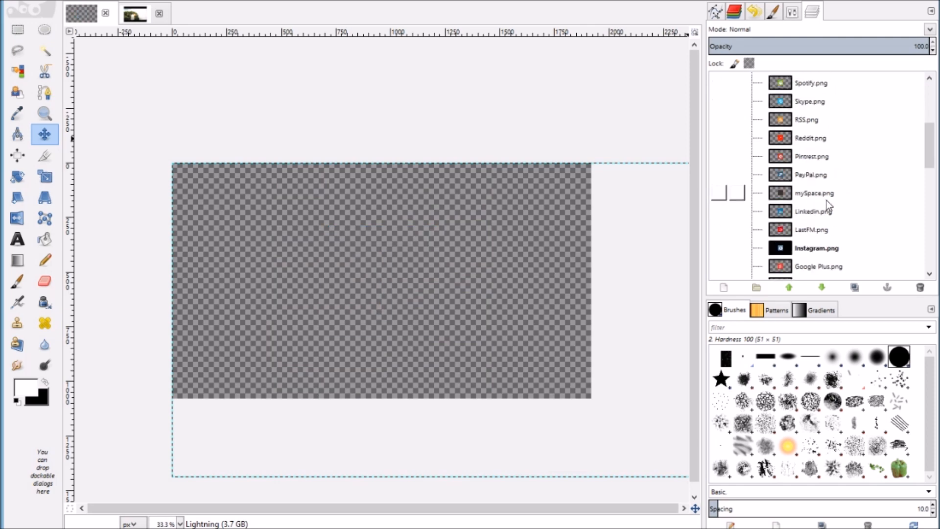
pyautogui.click(718, 126)
pyautogui.click(718, 126)
pyautogui.click(718, 200)
pyautogui.click(718, 200)
pyautogui.click(718, 183)
pyautogui.click(718, 183)
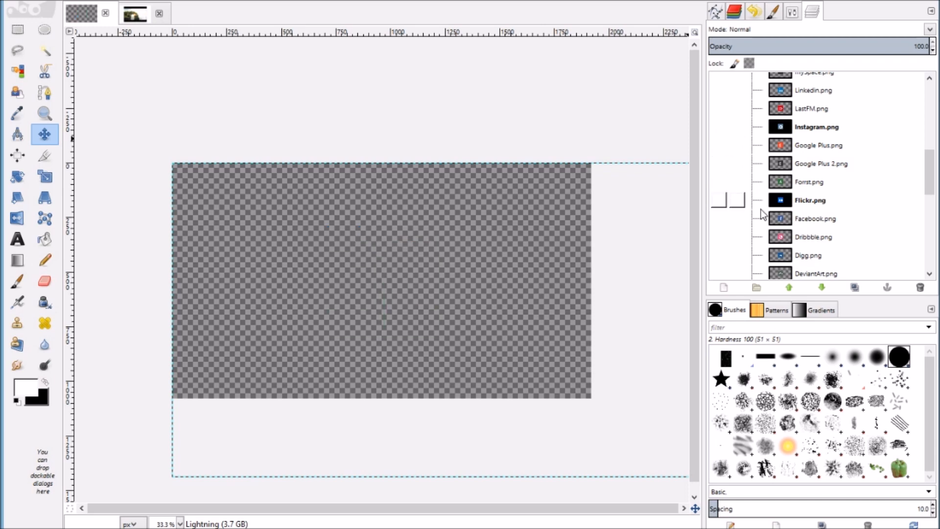
# Preview the Digg icon and another social icon, hiding each again, and collapse the Social Icons group.
pyautogui.scroll(-5, 761, 210)
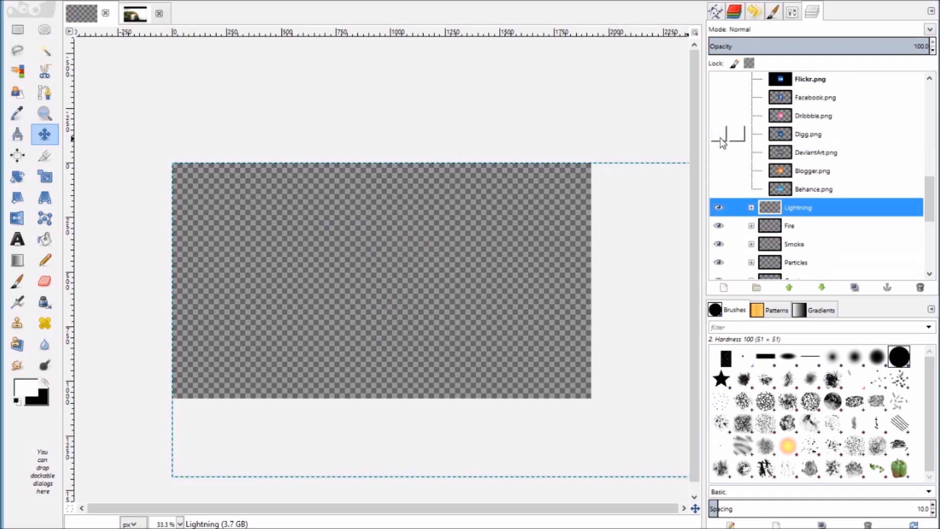
pyautogui.click(718, 135)
pyautogui.click(718, 135)
pyautogui.scroll(3, 859, 155)
pyautogui.click(718, 231)
pyautogui.click(717, 231)
pyautogui.scroll(5, 753, 224)
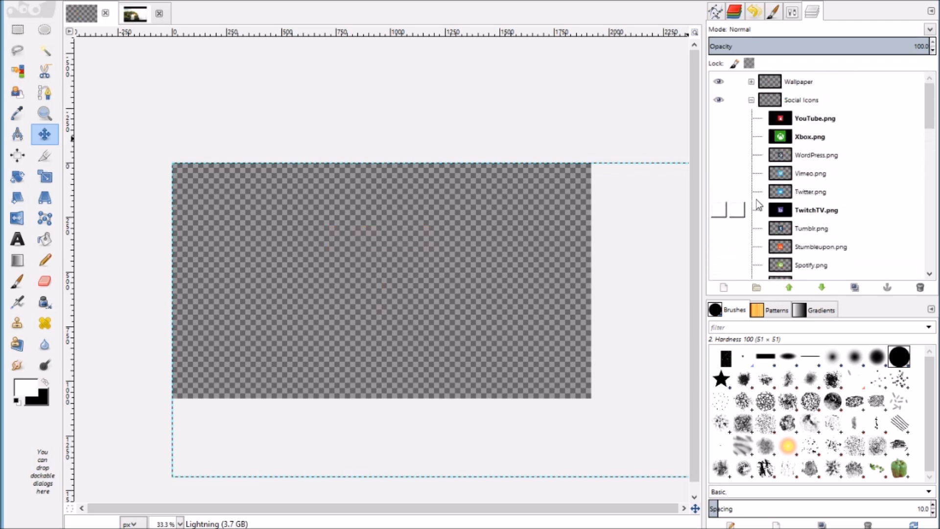
pyautogui.click(750, 99)
# Expand the Wallpaper group and preview the water splash and Water .png layers, hiding each again.
pyautogui.click(752, 82)
pyautogui.scroll(-10, 718, 131)
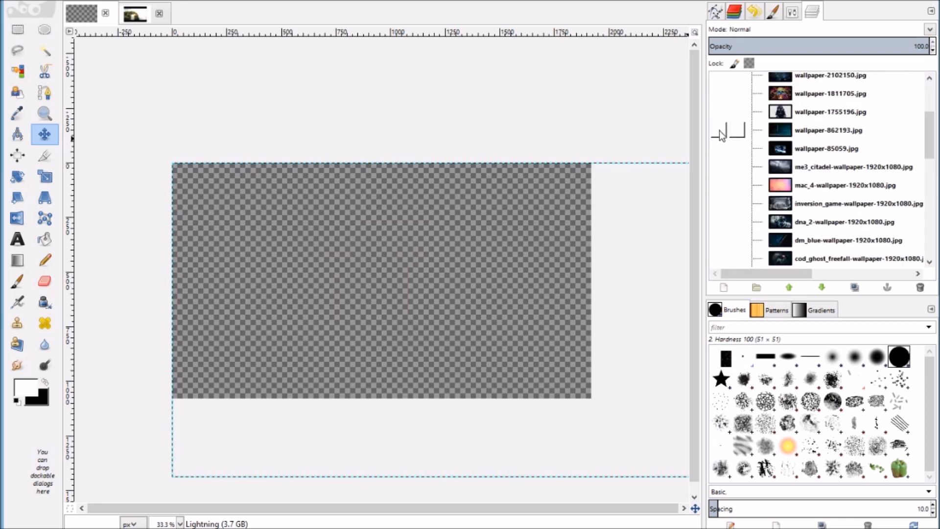
pyautogui.scroll(10, 718, 131)
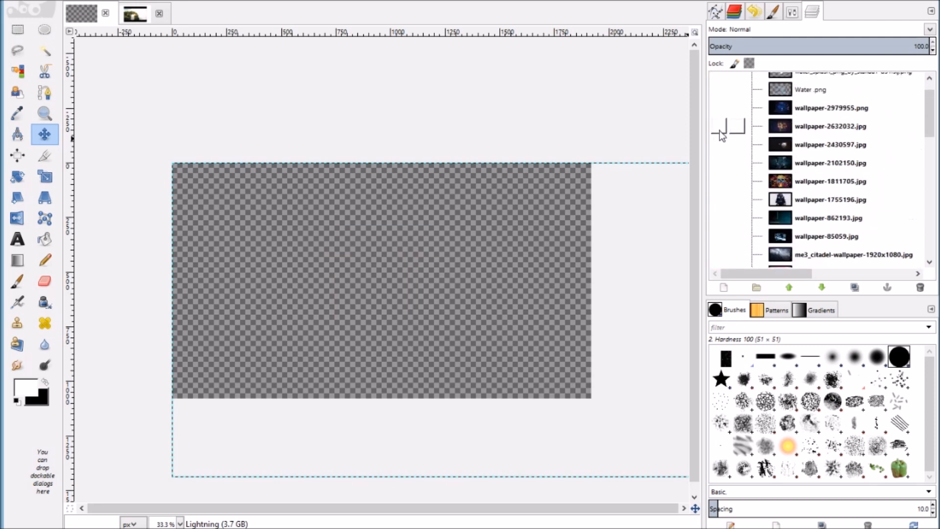
pyautogui.click(714, 104)
pyautogui.click(714, 105)
pyautogui.click(717, 133)
pyautogui.click(715, 116)
pyautogui.click(718, 136)
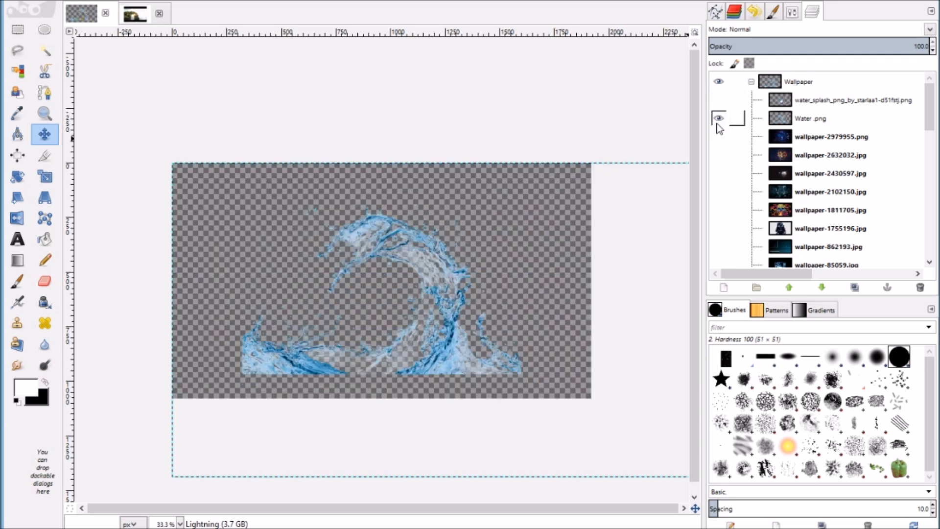
pyautogui.click(718, 118)
# Preview wallpaper-2979955, wallpaper-2632032, wallpaper-2430597, wallpaper-2102150 and wallpaper-1811705 one after another, hiding each again.
pyautogui.click(719, 139)
pyautogui.click(718, 140)
pyautogui.click(719, 156)
pyautogui.click(719, 155)
pyautogui.click(717, 174)
pyautogui.click(718, 174)
pyautogui.click(719, 191)
pyautogui.click(719, 191)
pyautogui.click(718, 211)
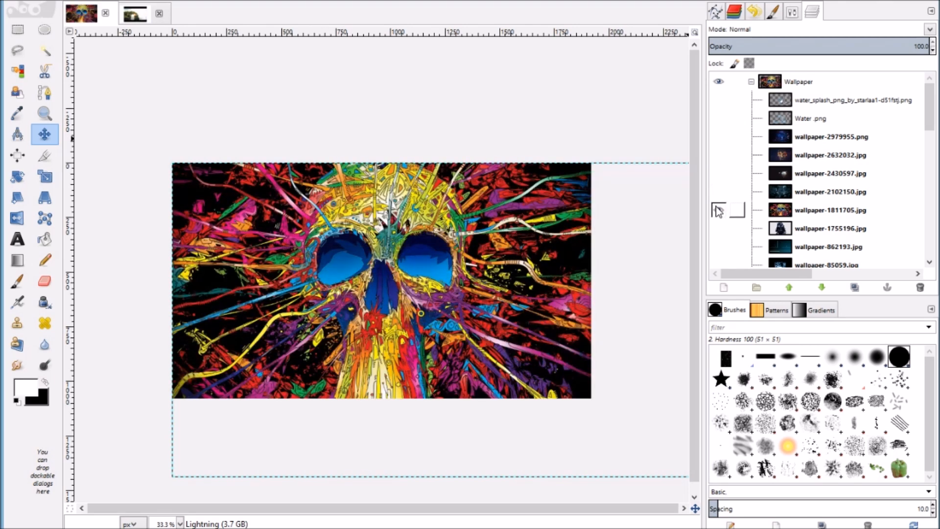
pyautogui.click(717, 210)
# Preview wallpaper-1755196 and wallpaper-862193, and revisit wallpaper-2632032 and wallpaper-2430597, hiding each again.
pyautogui.scroll(-1, 718, 206)
pyautogui.click(718, 199)
pyautogui.click(718, 200)
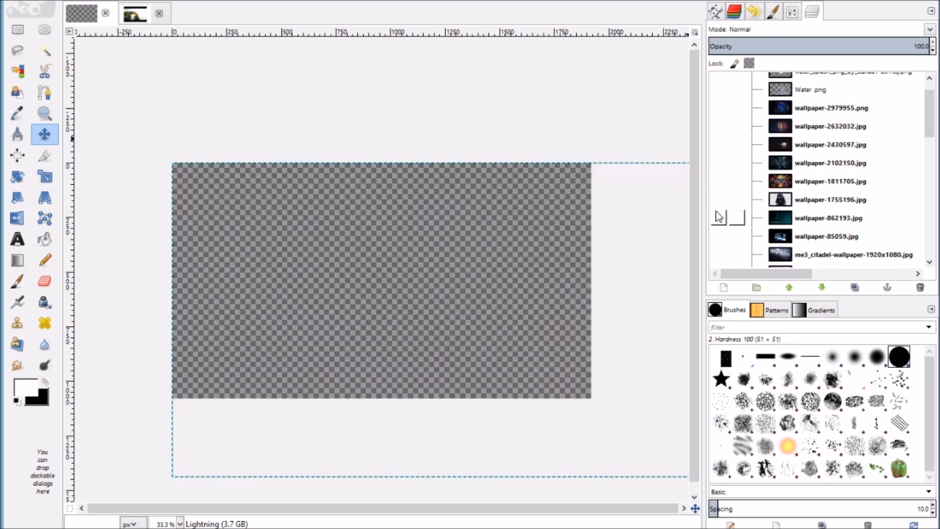
pyautogui.click(718, 217)
pyautogui.click(718, 218)
pyautogui.click(720, 133)
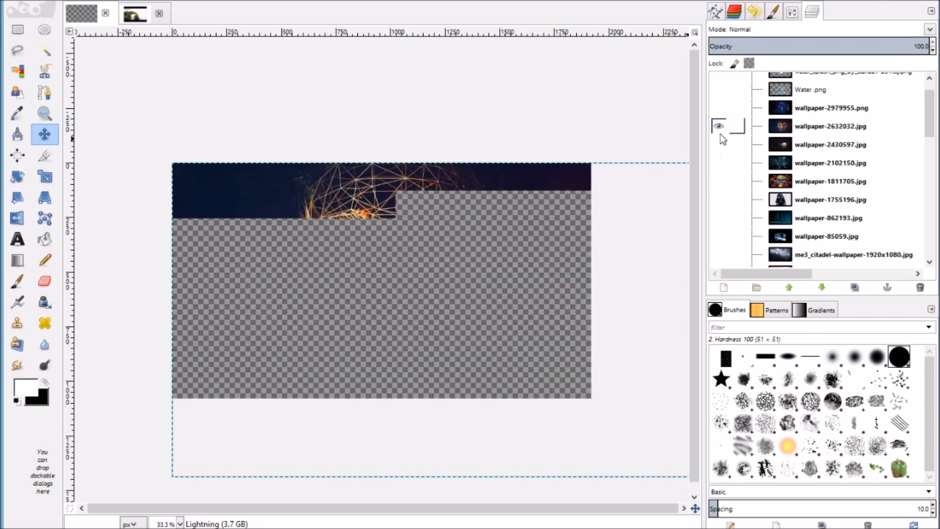
pyautogui.click(719, 134)
pyautogui.click(719, 144)
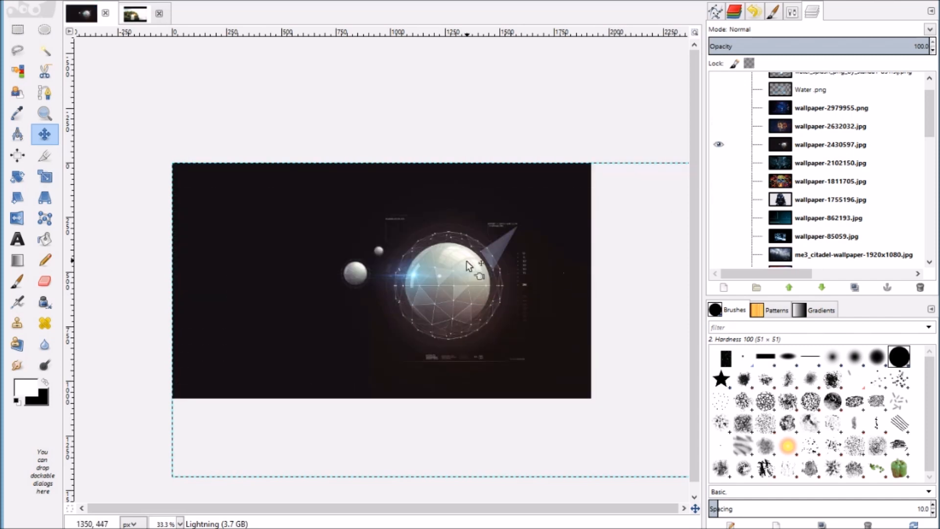
pyautogui.click(719, 146)
# Preview the black-and-blue-cubes and black_minimalistic_lights_world_map wallpapers near the end of the Wallpaper group, hiding each again.
pyautogui.scroll(-5, 719, 148)
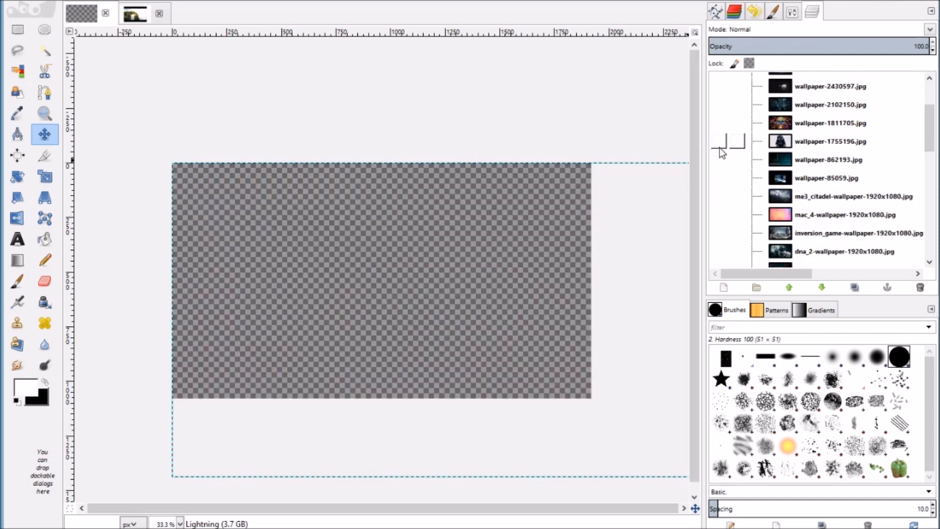
pyautogui.scroll(-2, 722, 189)
pyautogui.click(723, 179)
pyautogui.click(722, 180)
pyautogui.click(722, 179)
pyautogui.click(723, 194)
pyautogui.click(723, 195)
pyautogui.click(718, 200)
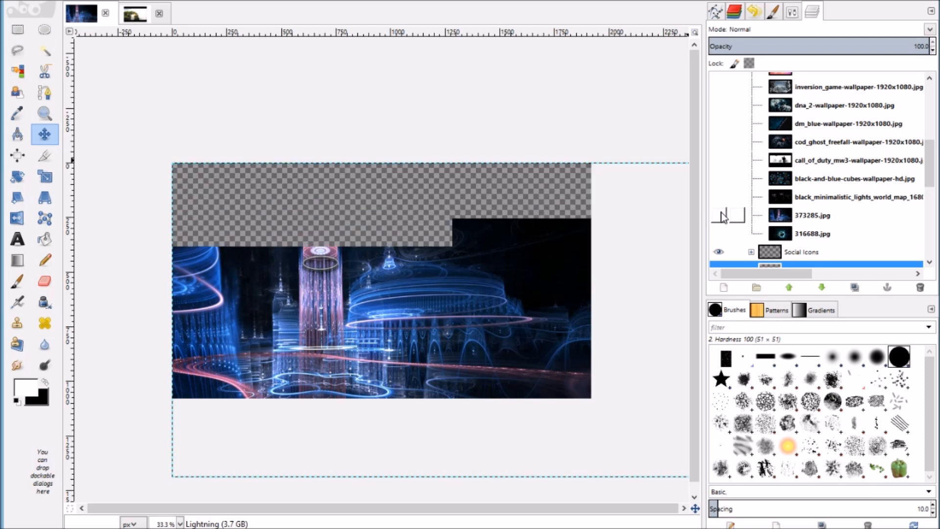
pyautogui.click(718, 203)
# Preview the 373285.jpg and 316688.jpg wallpapers, hide both and collapse the Wallpaper group.
pyautogui.click(720, 215)
pyautogui.click(720, 215)
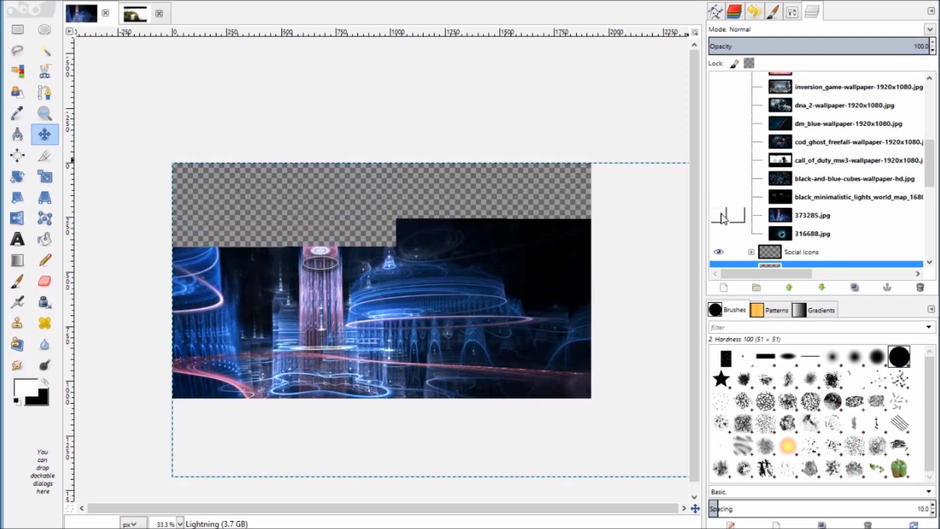
pyautogui.click(721, 233)
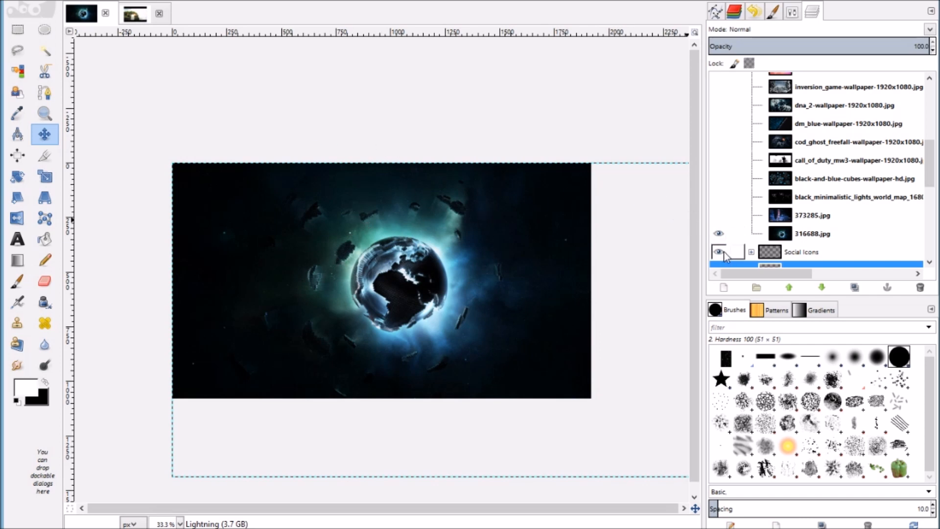
pyautogui.click(718, 234)
pyautogui.scroll(10, 744, 193)
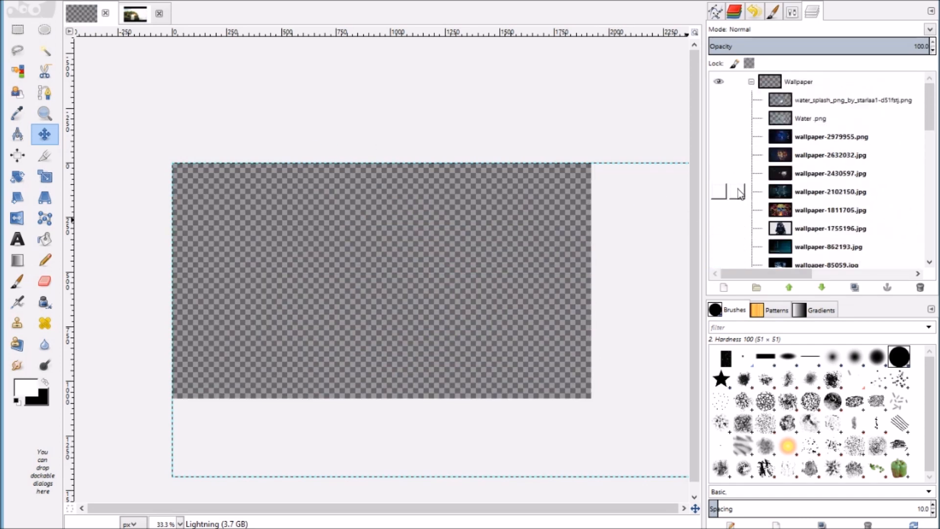
pyautogui.click(752, 81)
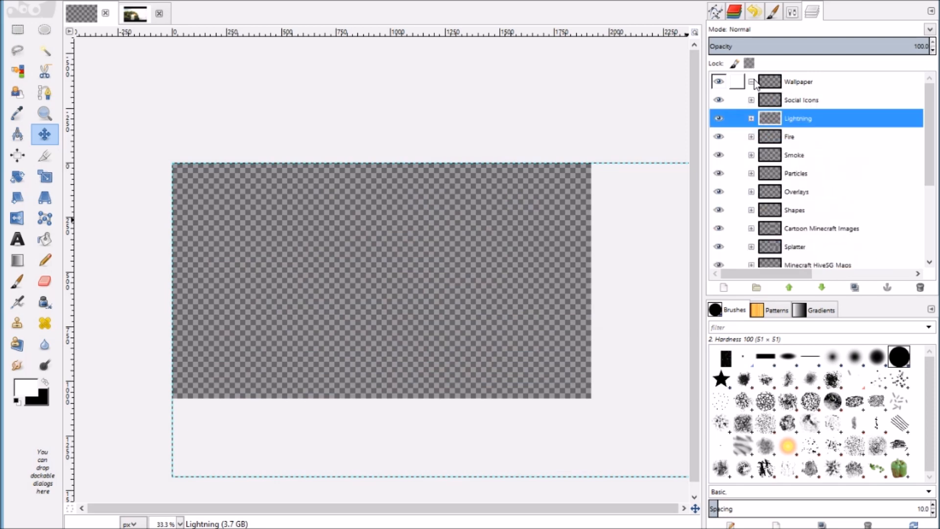
# Look over the whole list of collapsed layer groups, from Wallpaper down to Graphicspackcover.png.
pyautogui.scroll(-5, 783, 186)
pyautogui.scroll(5, 783, 193)
pyautogui.scroll(-5, 803, 193)
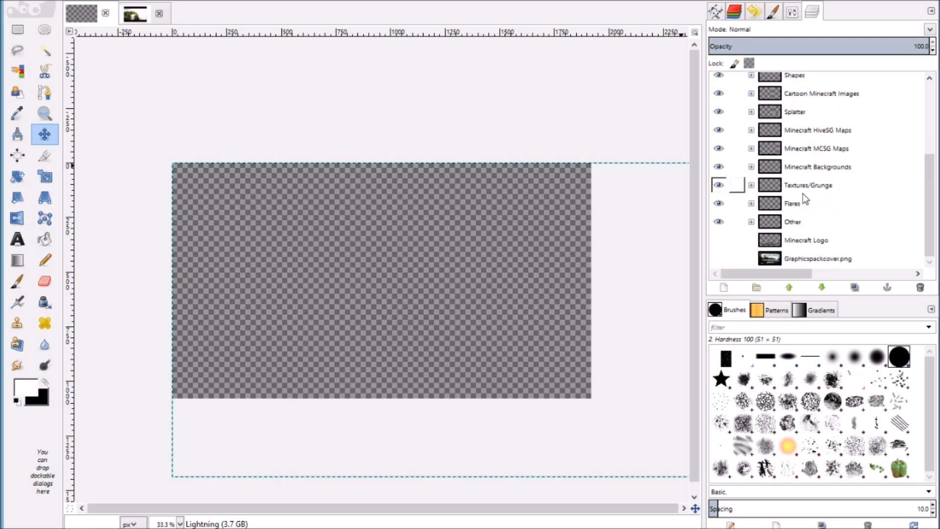
pyautogui.scroll(5, 808, 166)
pyautogui.scroll(-4, 808, 162)
pyautogui.scroll(-1, 808, 165)
pyautogui.scroll(5, 747, 222)
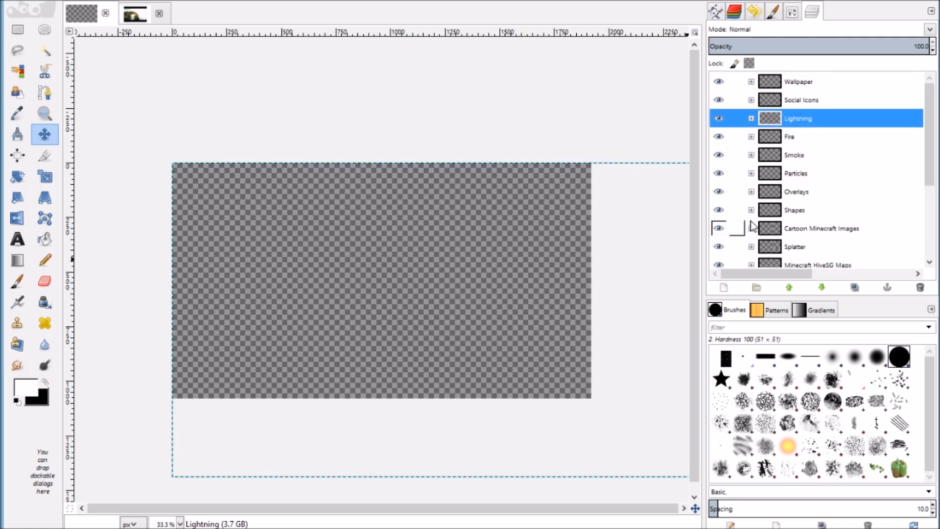